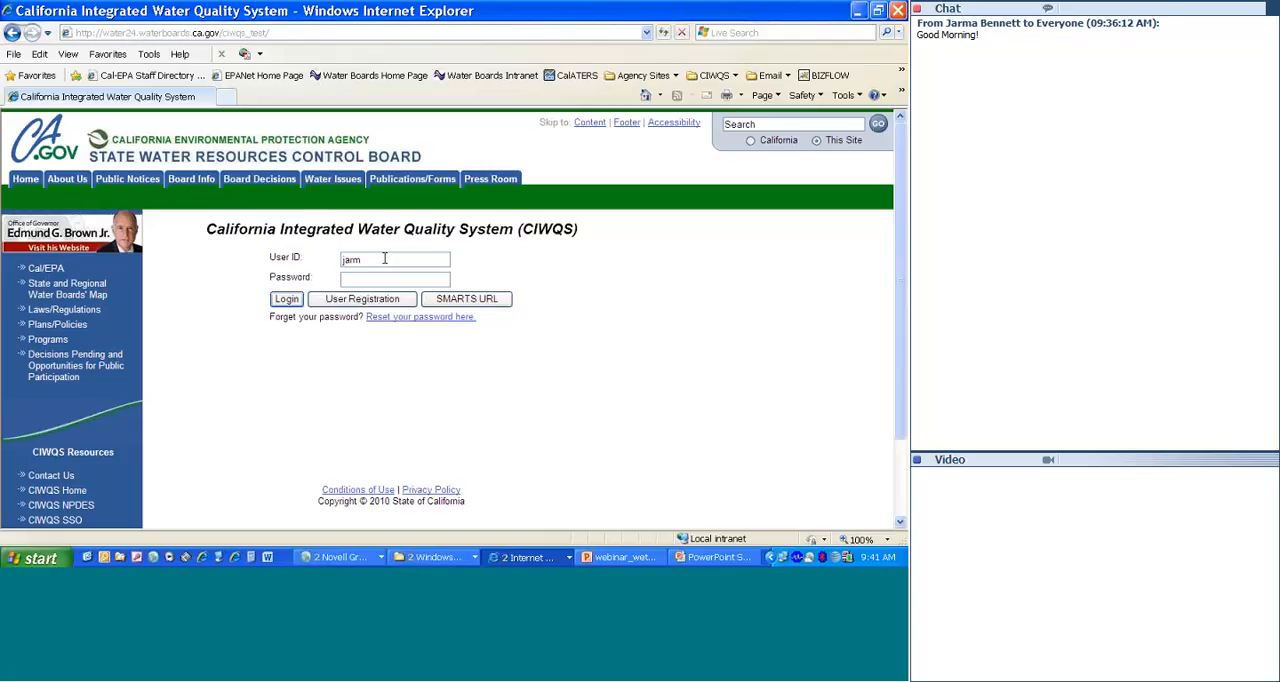
Step: Log in with the user ID and account password, and decline to have the browser remember the password
{"action": "type", "text": "ab"}
{"action": "key", "text": "Tab"}
{"action": "type", "text": "•••••••••"}
{"action": "key", "text": "Return"}
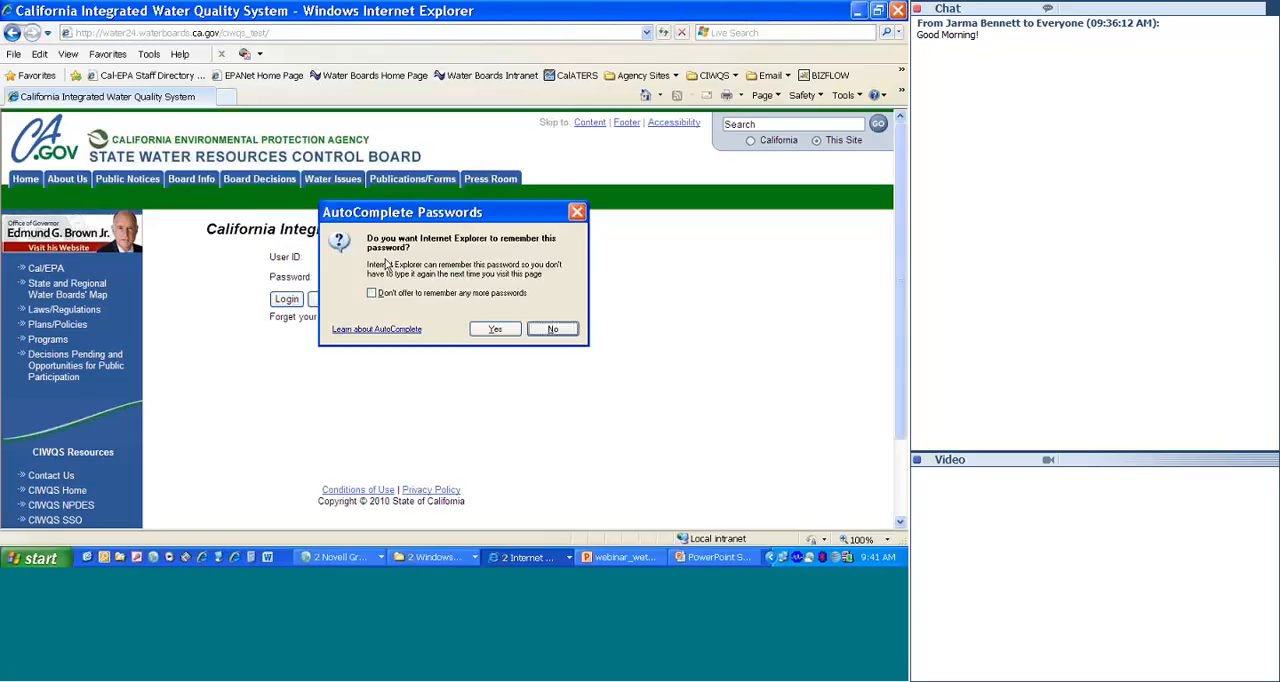
{"action": "key", "text": "Return"}
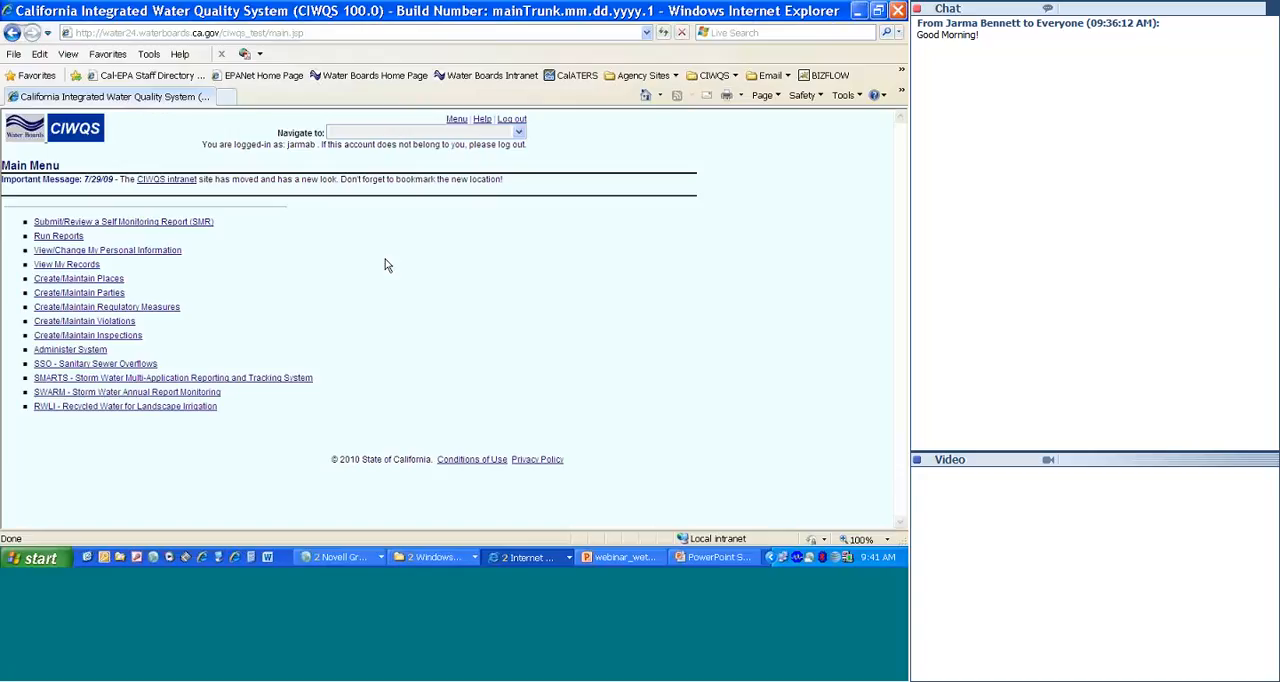
Step: Launch the Regulatory Measure Wizard and start a new 401 Certification with the 401 Certification Wizard
{"action": "left_click", "coordinate": [105, 312]}
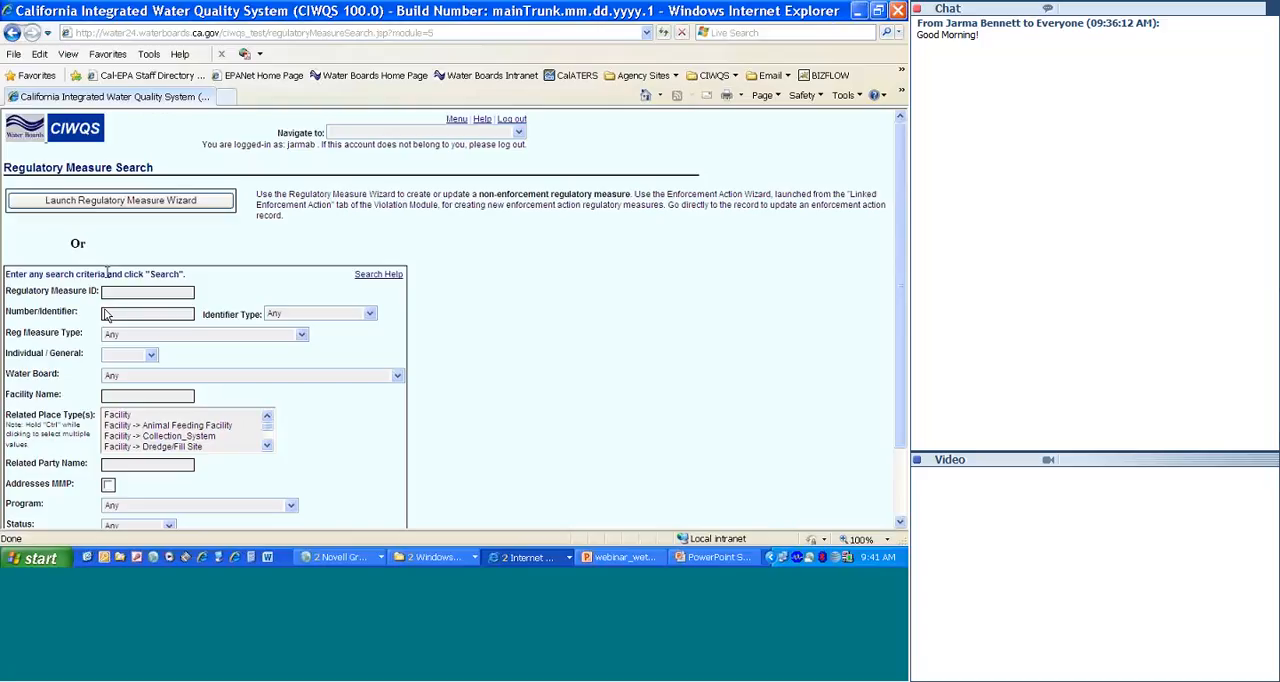
{"action": "left_click", "coordinate": [116, 203]}
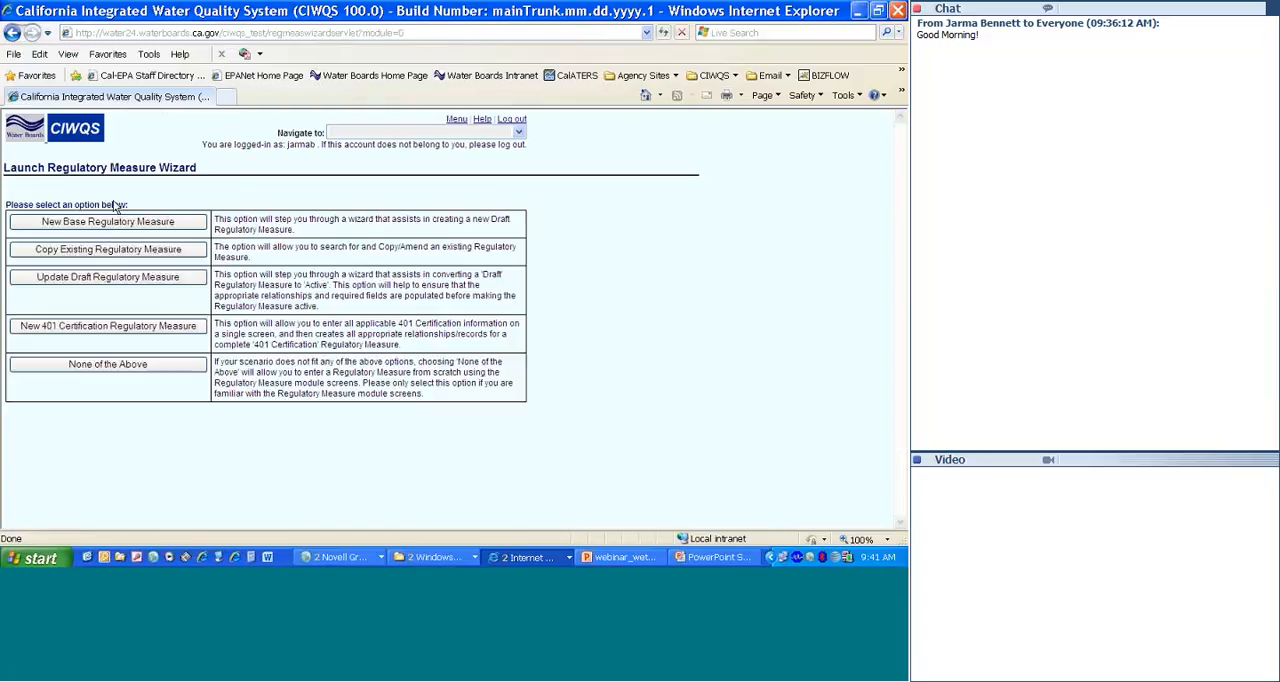
{"action": "left_click", "coordinate": [93, 330]}
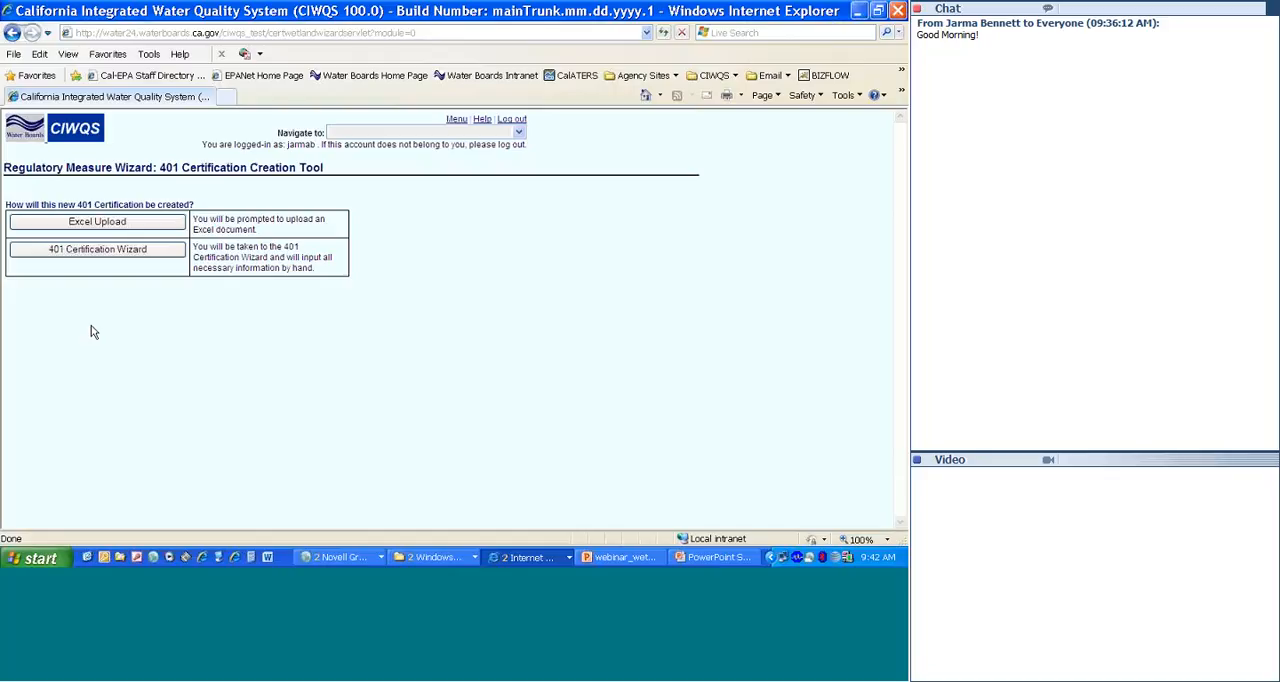
{"action": "left_click", "coordinate": [97, 250]}
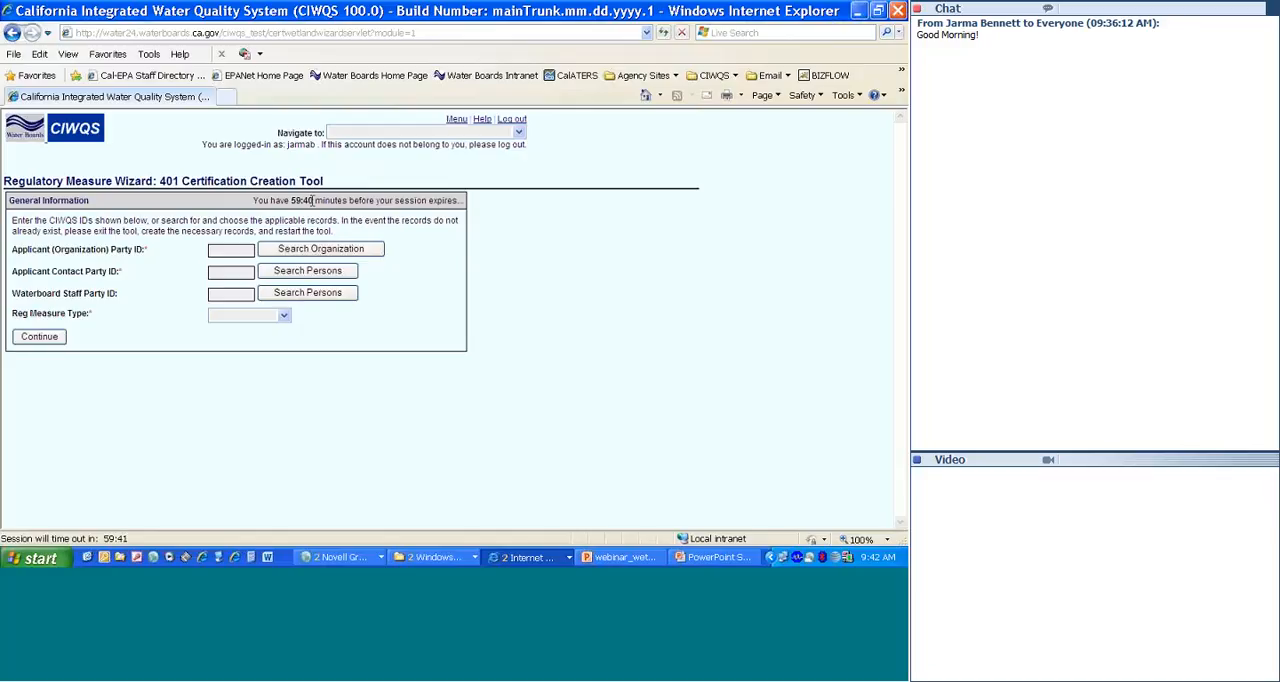
Step: Search organizations for "windsor" and select Windsor Town as the applicant organization
{"action": "left_click", "coordinate": [306, 256]}
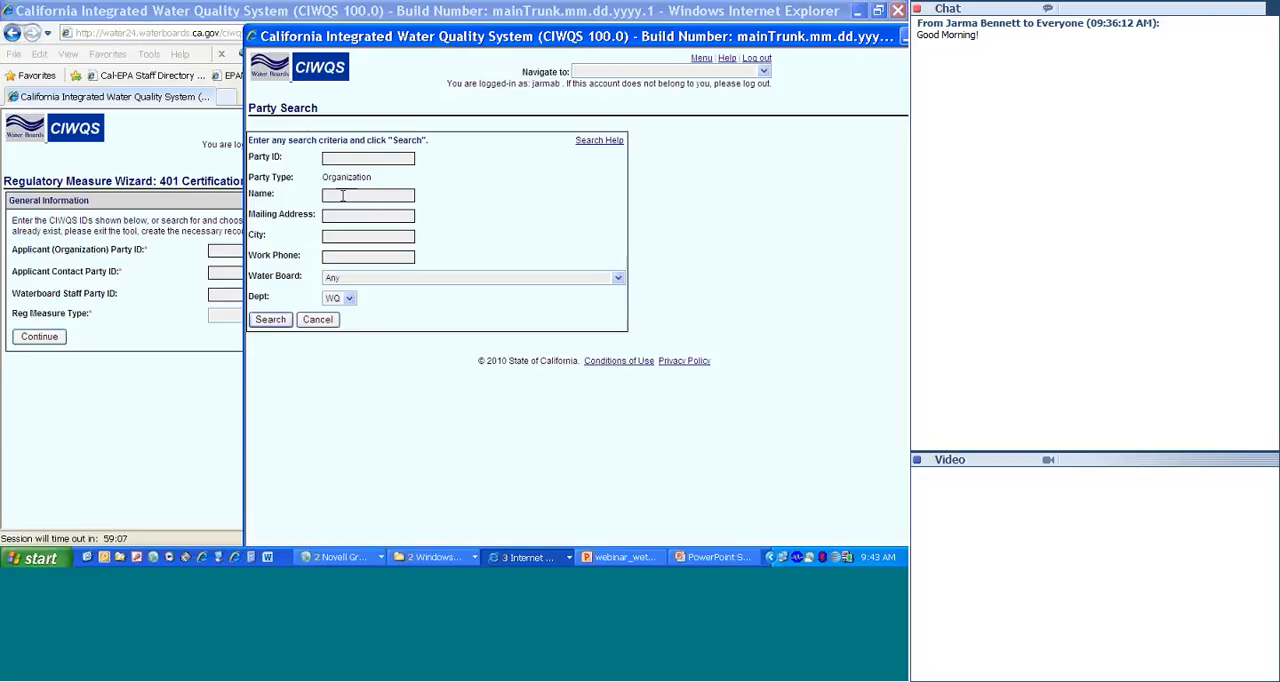
{"action": "type", "text": "windsor"}
{"action": "key", "text": "Return"}
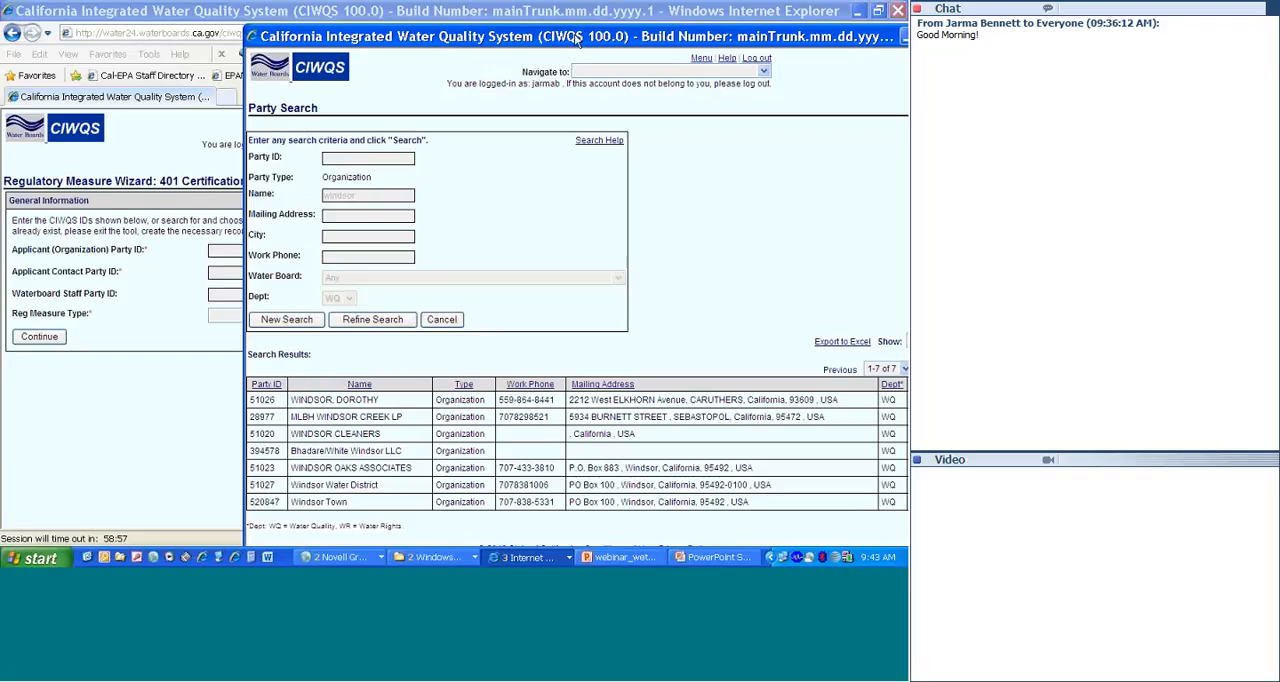
{"action": "left_click_drag", "start_coordinate": [575, 37], "coordinate": [449, 33]}
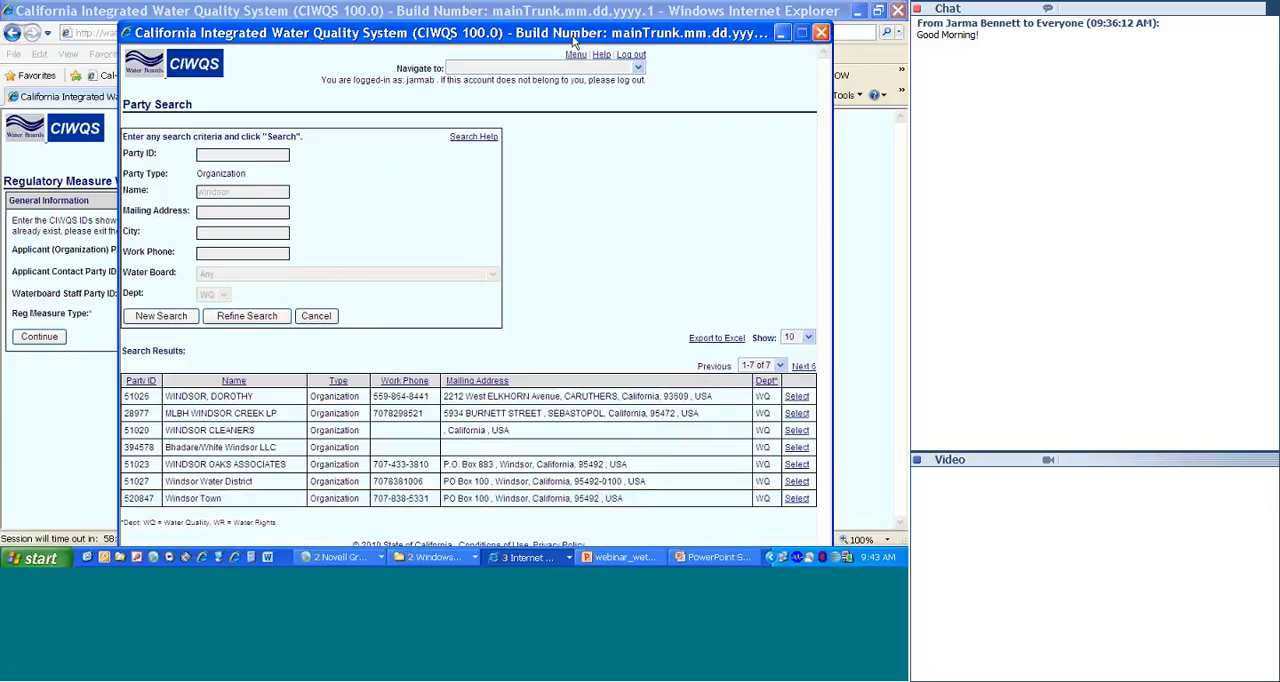
{"action": "left_click_drag", "start_coordinate": [575, 40], "coordinate": [574, 10]}
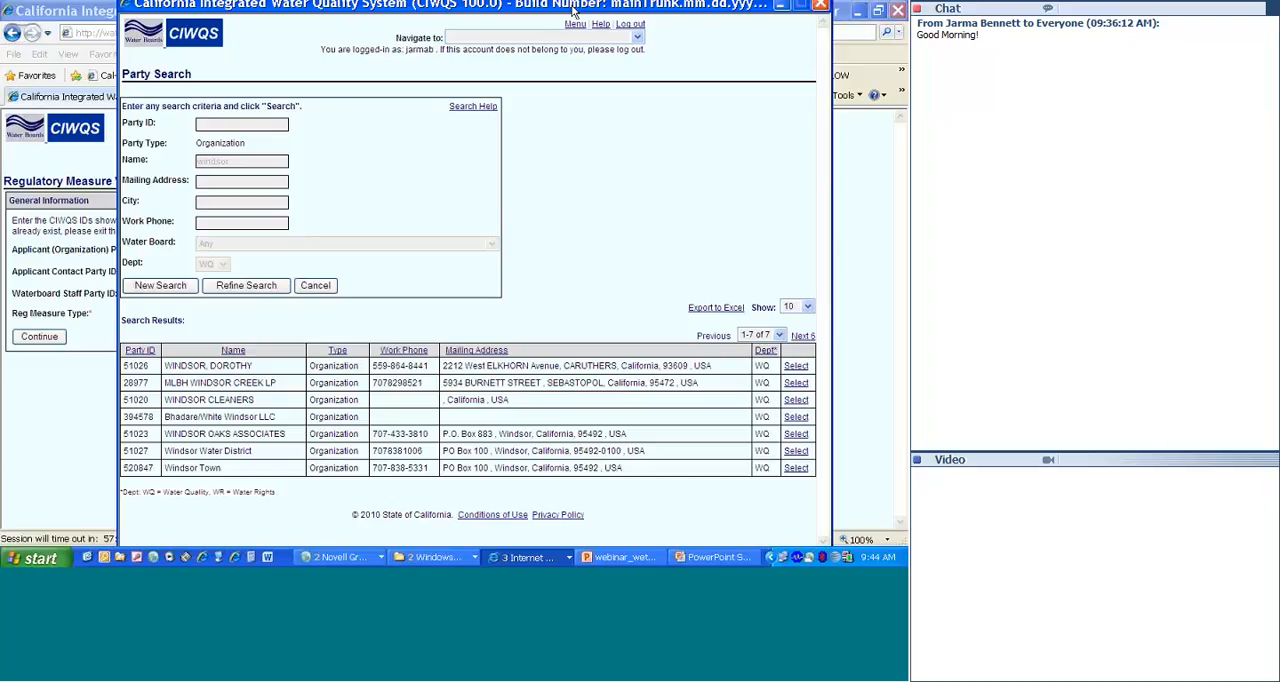
{"action": "left_click", "coordinate": [795, 468]}
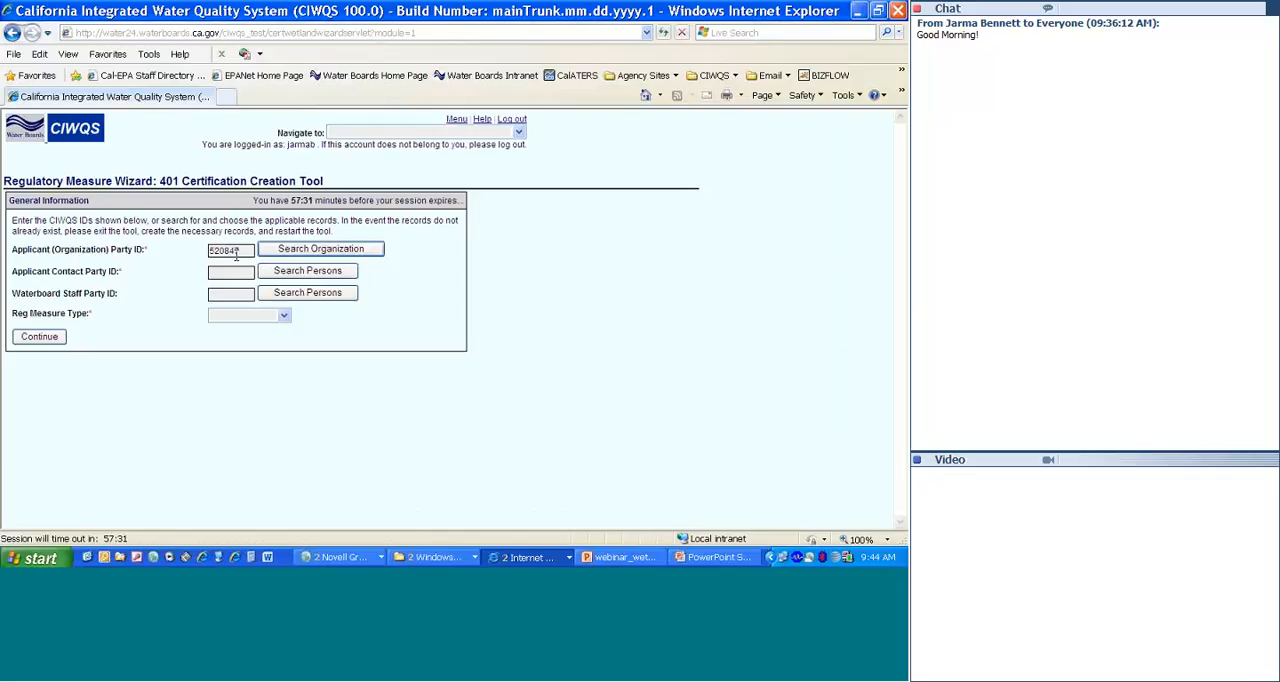
Step: Search persons for the applicant contact by last name and show 50 results per page
{"action": "left_click", "coordinate": [301, 272]}
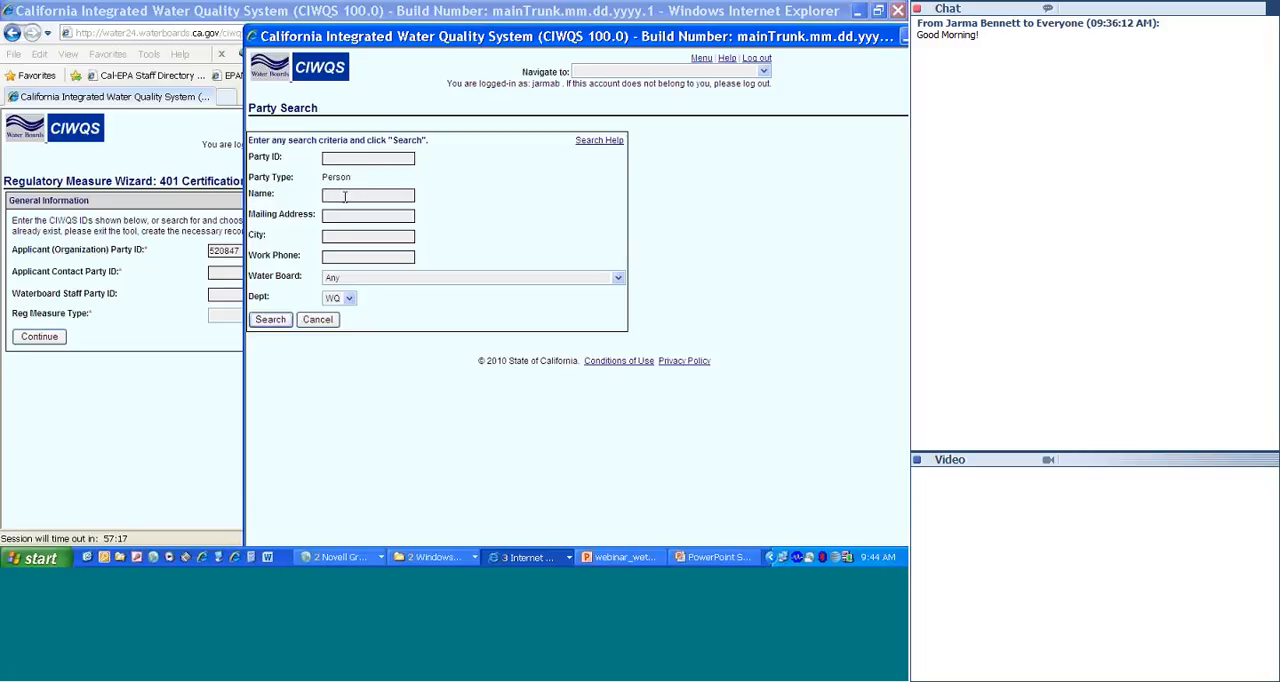
{"action": "type", "text": "perez"}
{"action": "left_click", "coordinate": [266, 322]}
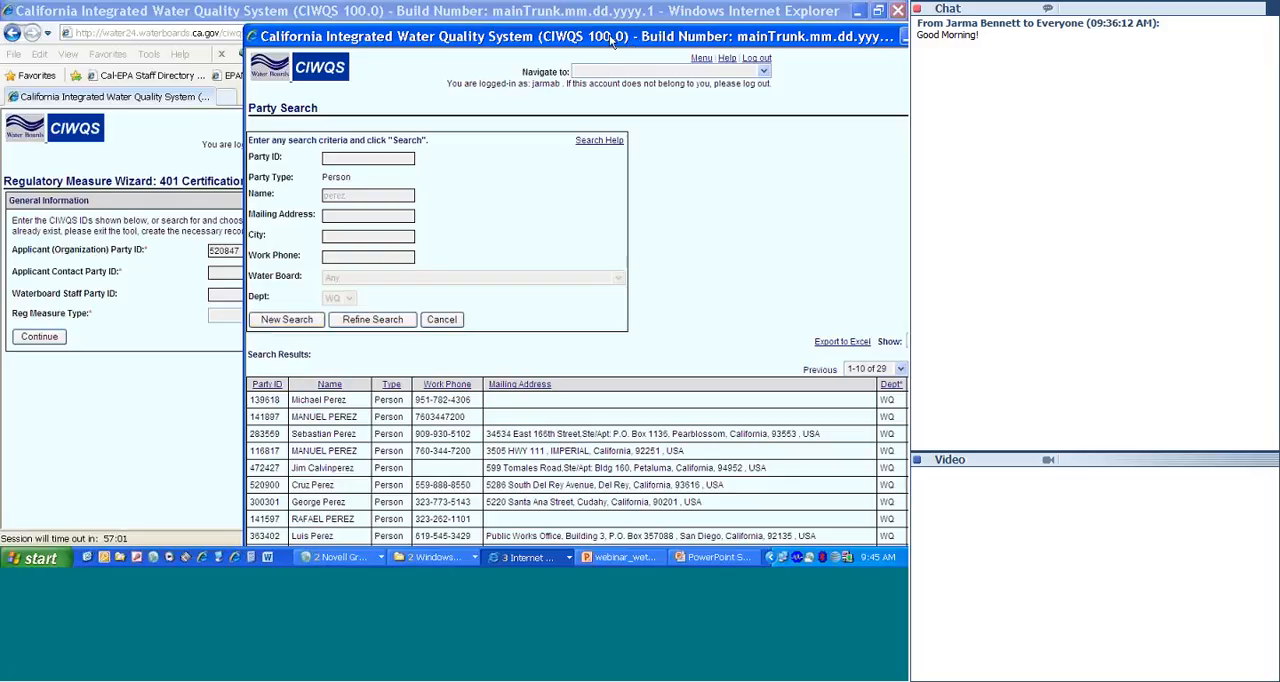
{"action": "left_click_drag", "start_coordinate": [496, 26], "coordinate": [359, 5]}
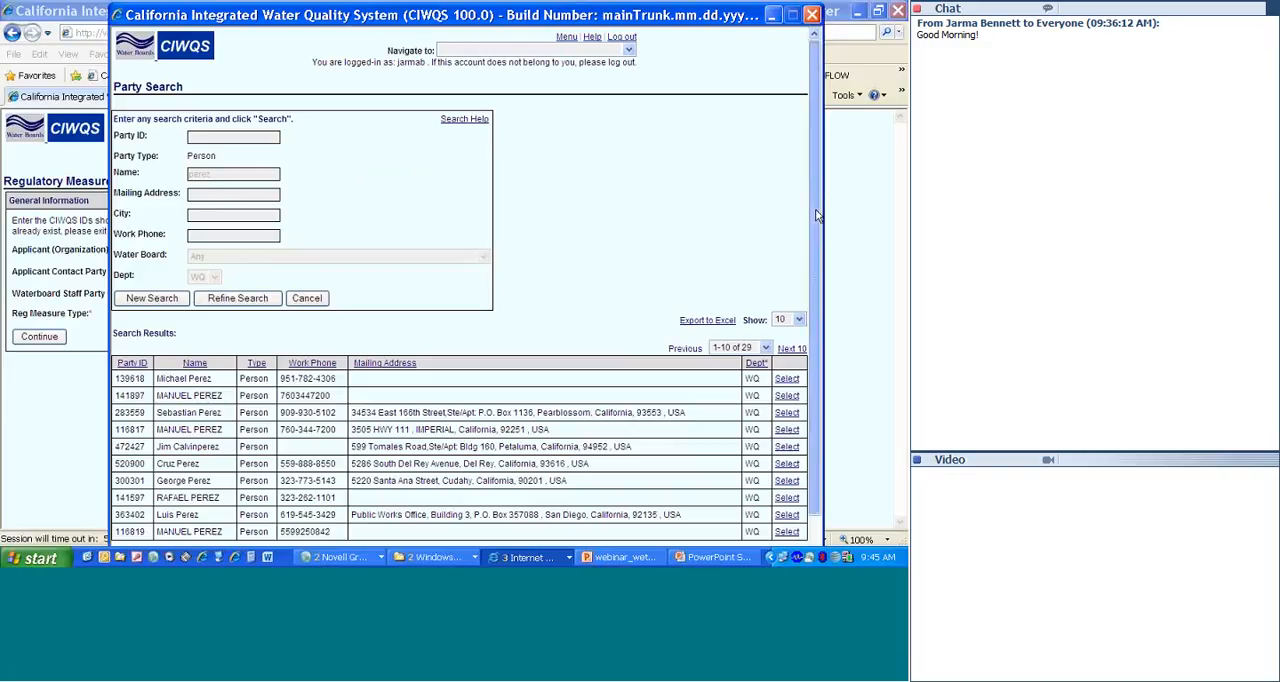
{"action": "left_click_drag", "start_coordinate": [816, 215], "coordinate": [816, 255]}
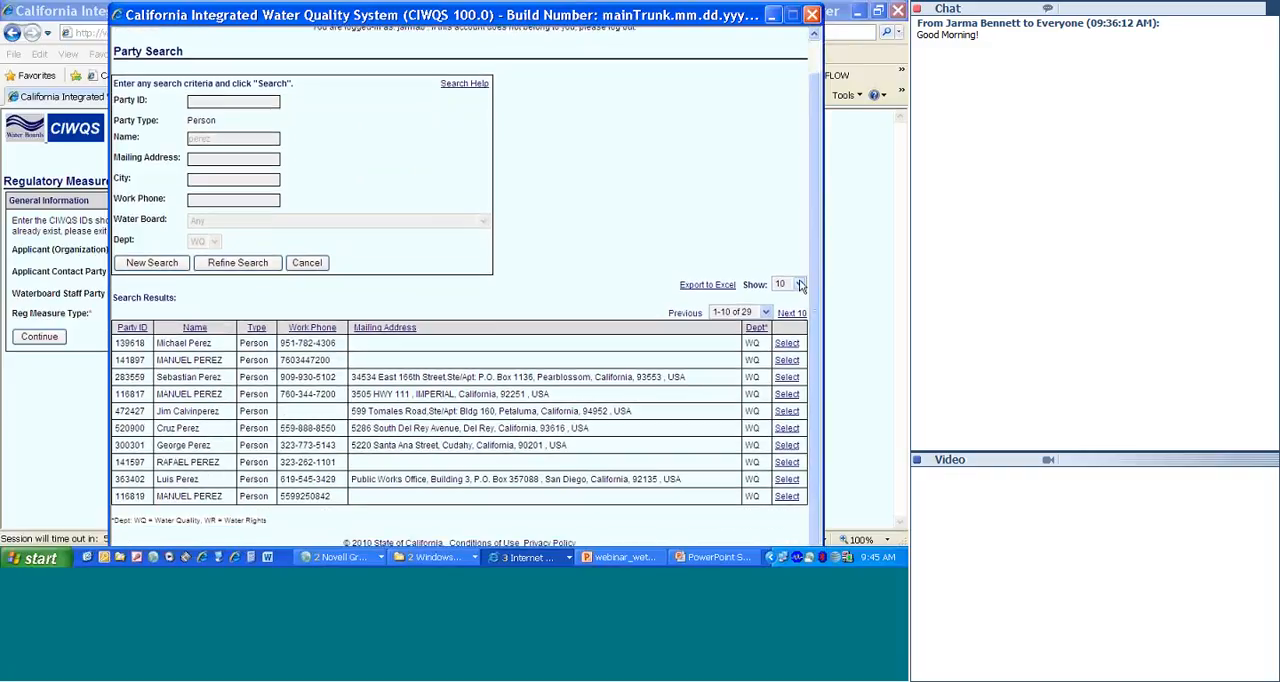
{"action": "left_click", "coordinate": [800, 285]}
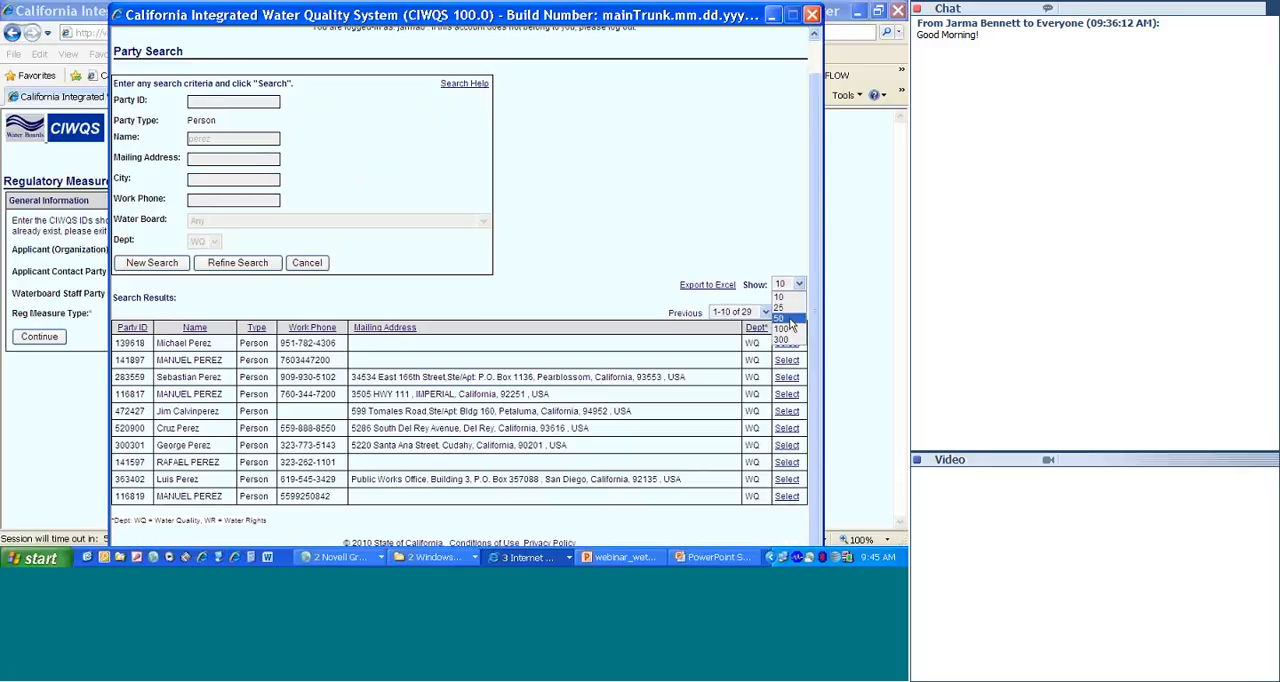
{"action": "left_click", "coordinate": [780, 318]}
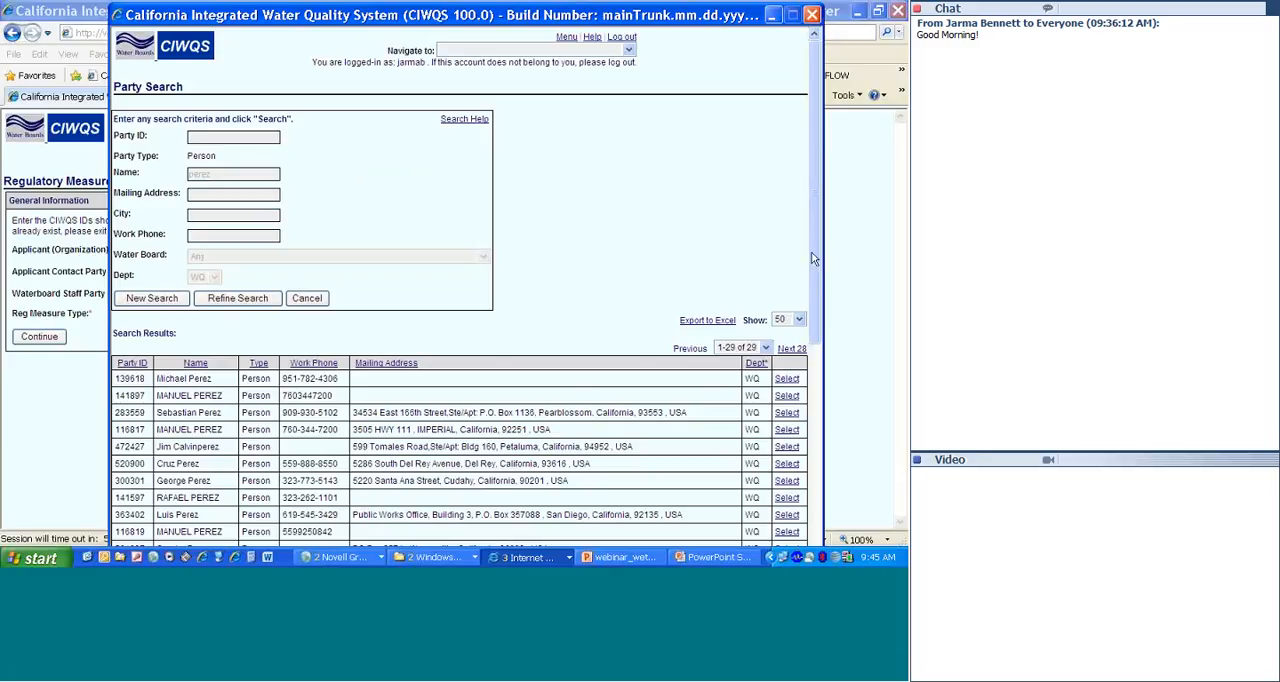
Step: Look through the person search results for the applicant contact, and close the search window without selecting anyone
{"action": "left_click_drag", "start_coordinate": [815, 257], "coordinate": [802, 366]}
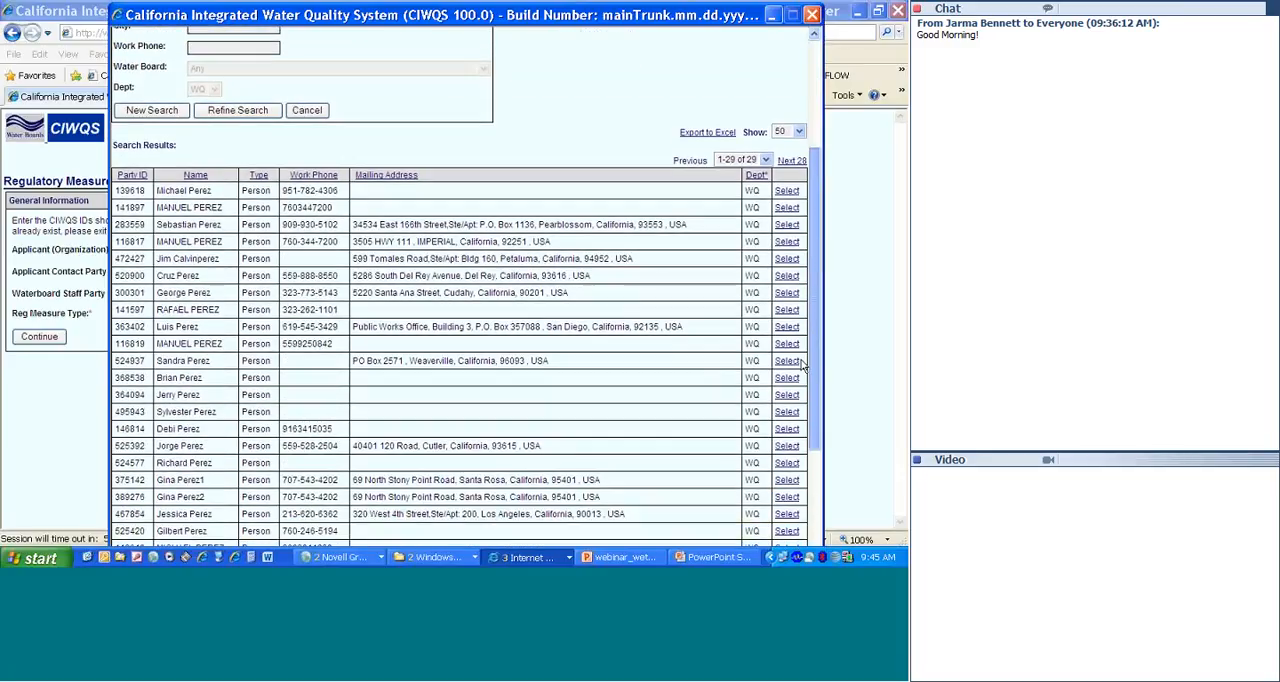
{"action": "scroll", "coordinate": [802, 366], "scroll_direction": "down", "scroll_amount": 5}
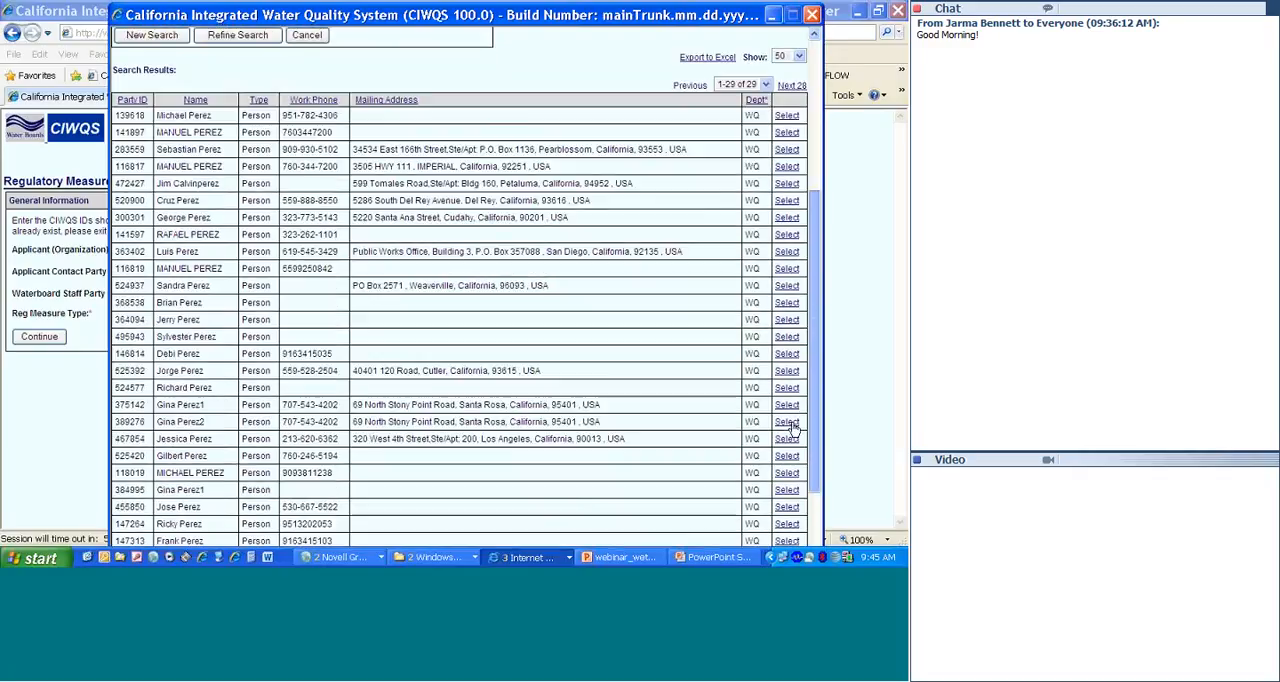
{"action": "scroll", "coordinate": [789, 434], "scroll_direction": "down", "scroll_amount": 3}
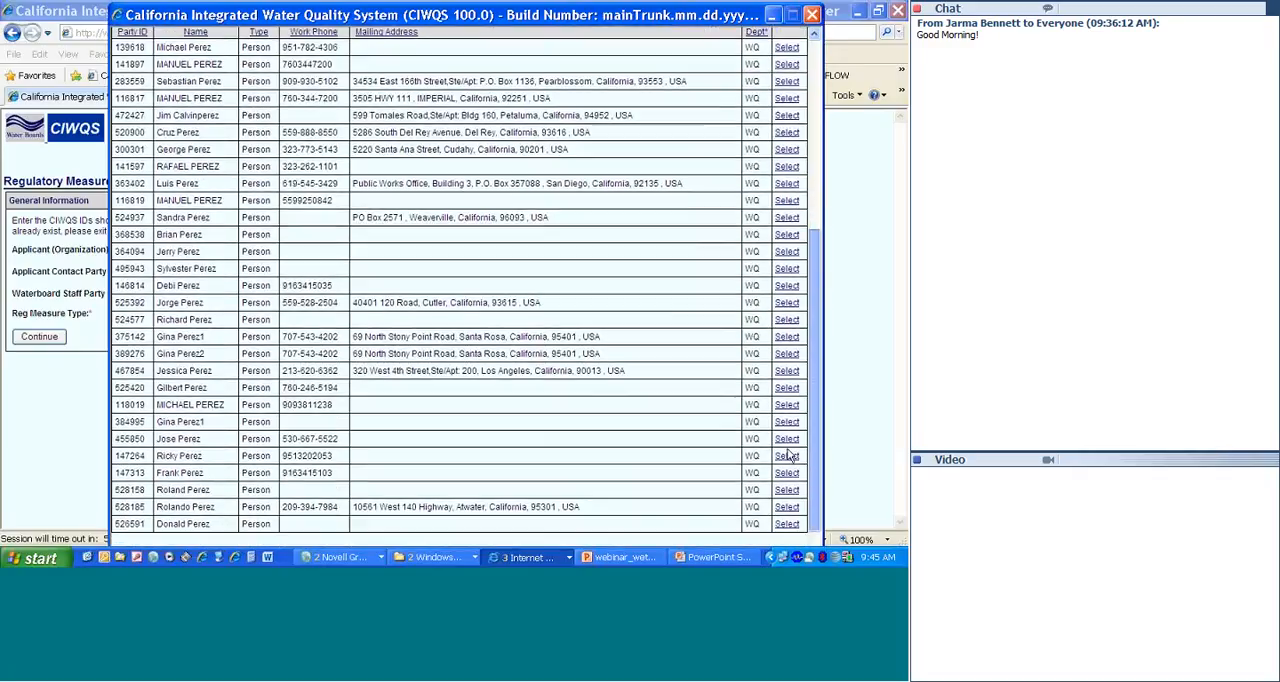
{"action": "left_click", "coordinate": [787, 451]}
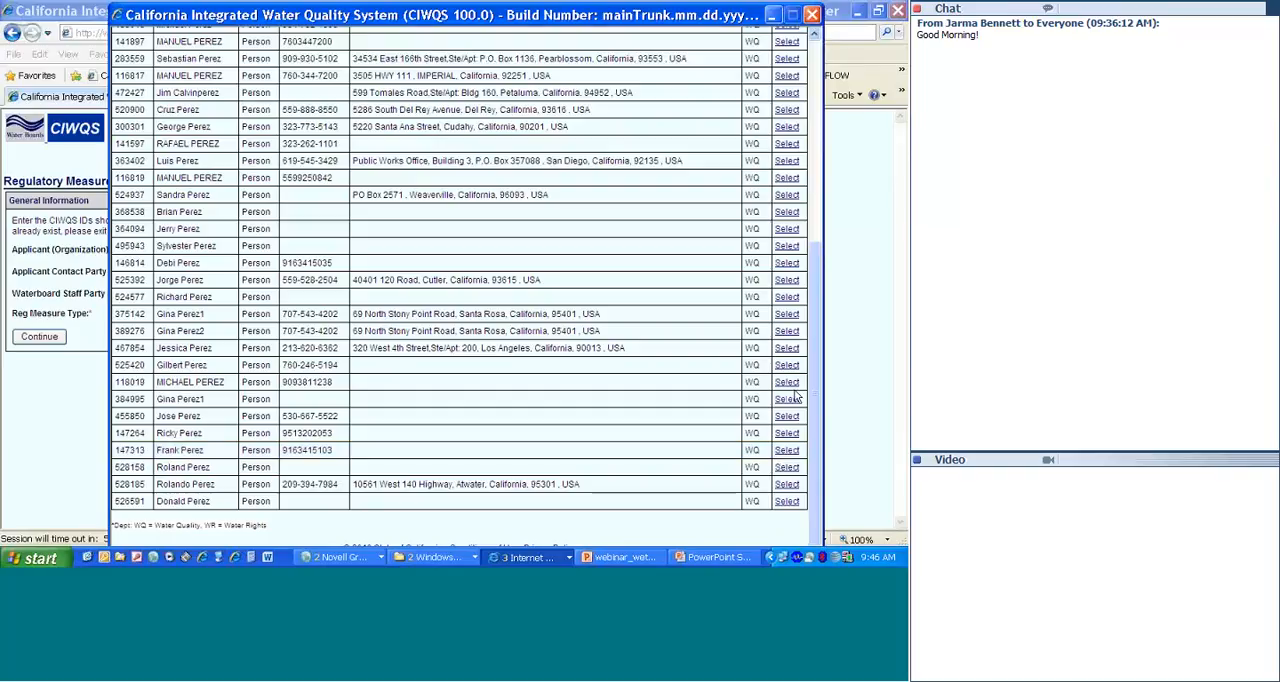
{"action": "left_click", "coordinate": [812, 16]}
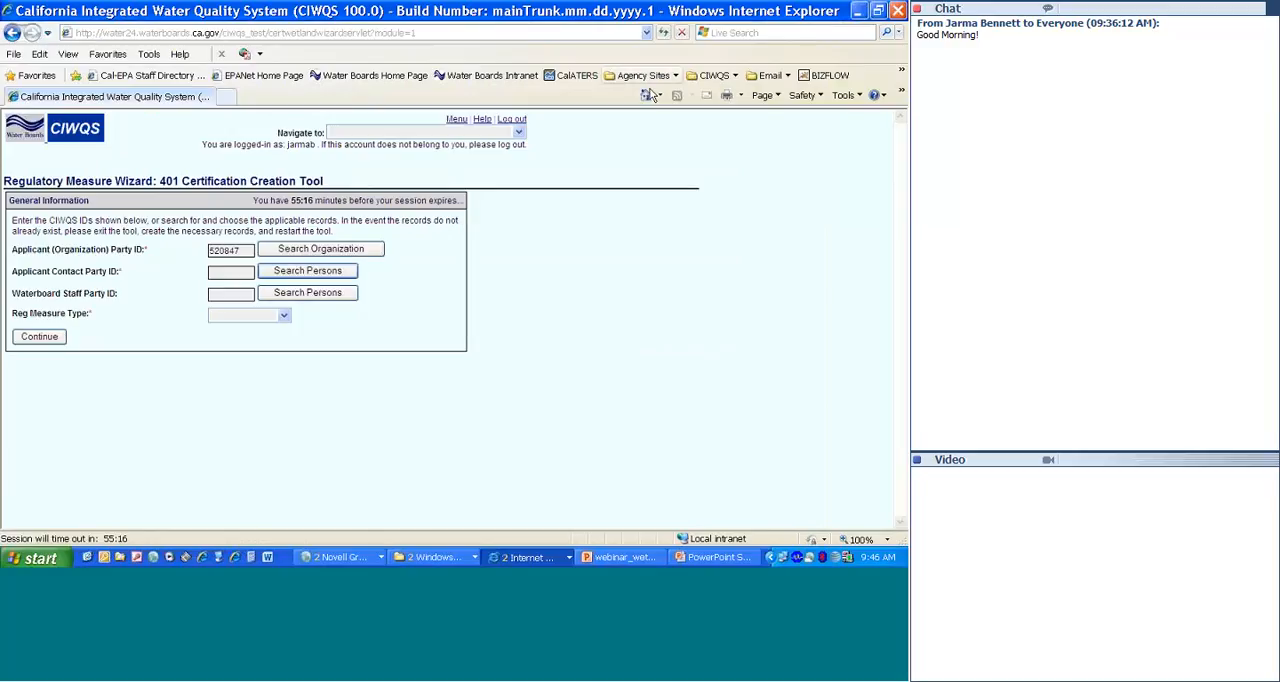
Step: Open the main menu in a new browser tab and start creating a new party record
{"action": "right_click", "coordinate": [457, 125]}
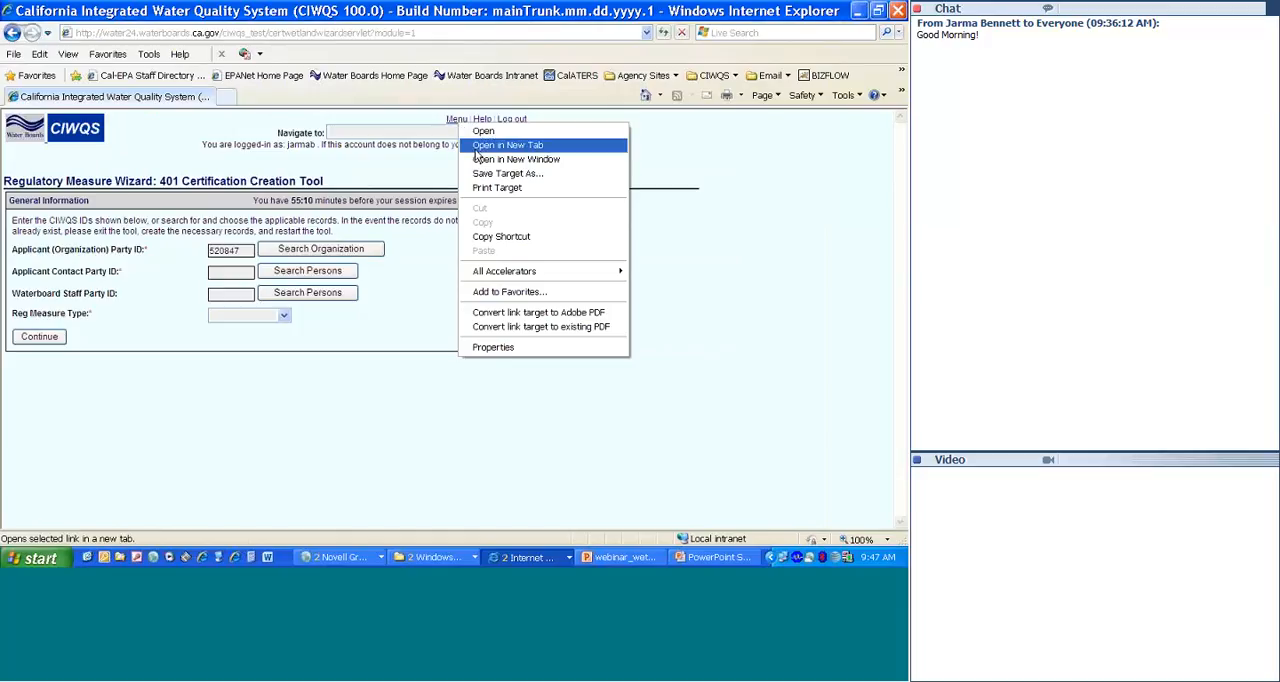
{"action": "left_click", "coordinate": [477, 146]}
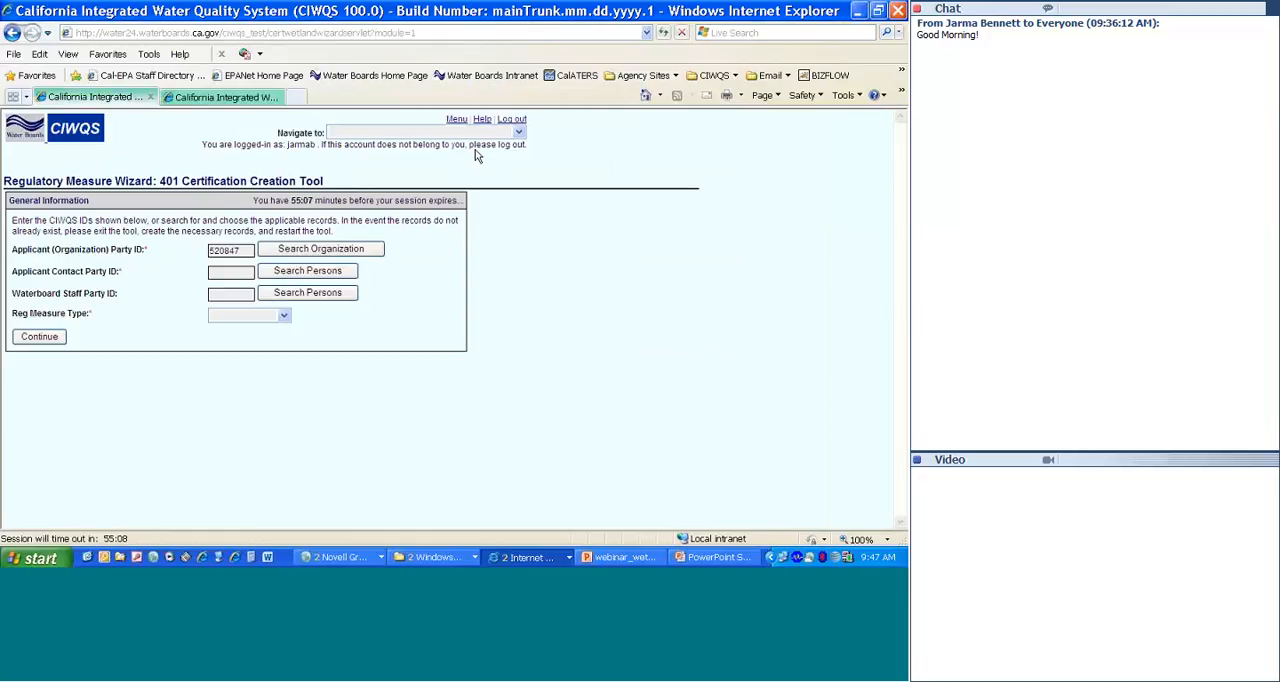
{"action": "left_click", "coordinate": [224, 97]}
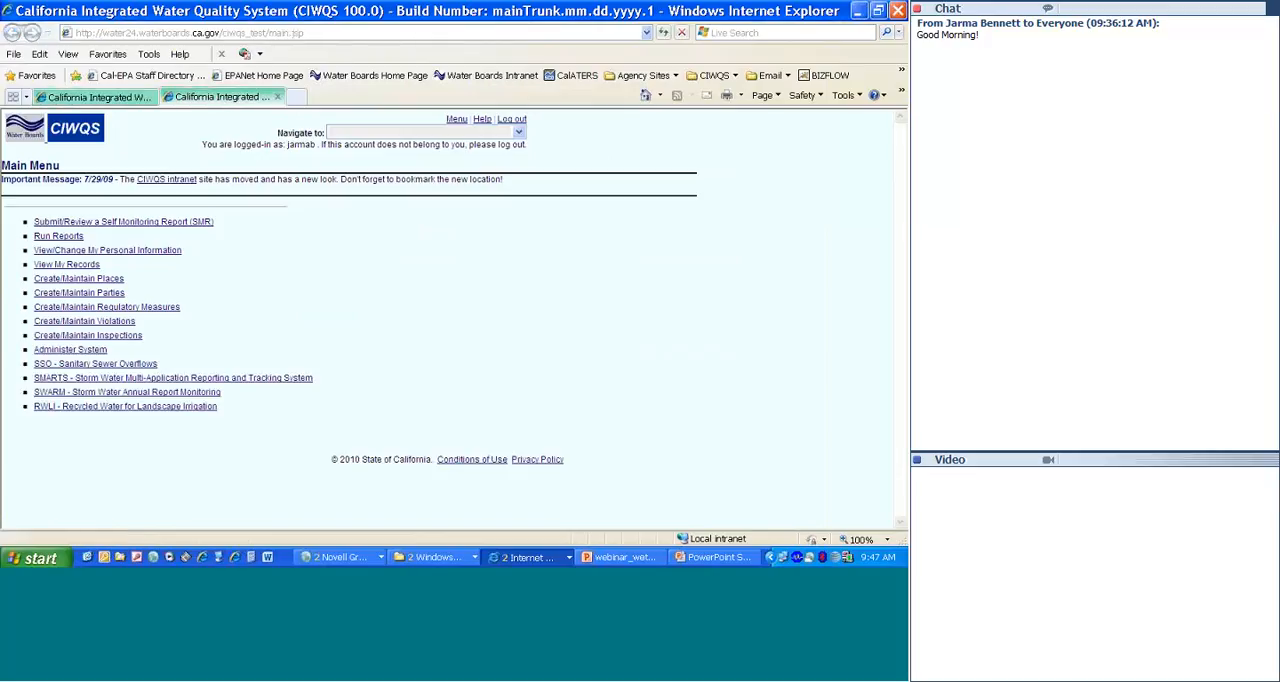
{"action": "left_click", "coordinate": [72, 294]}
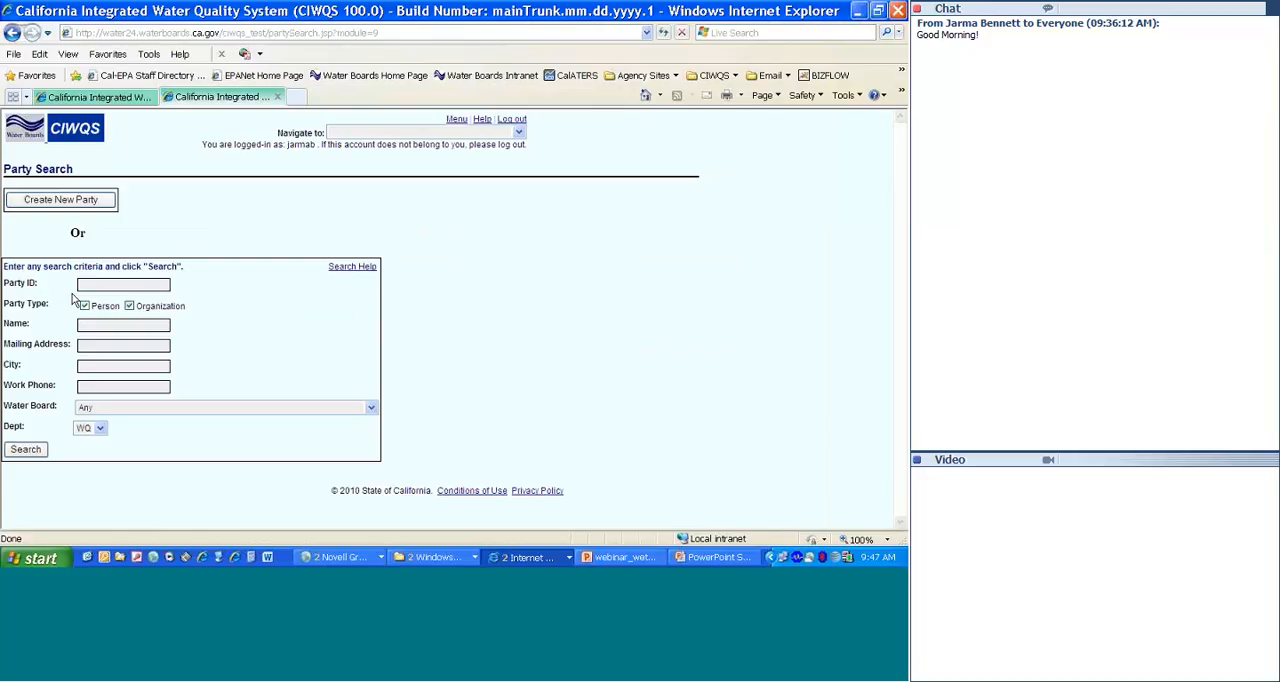
{"action": "left_click", "coordinate": [65, 201]}
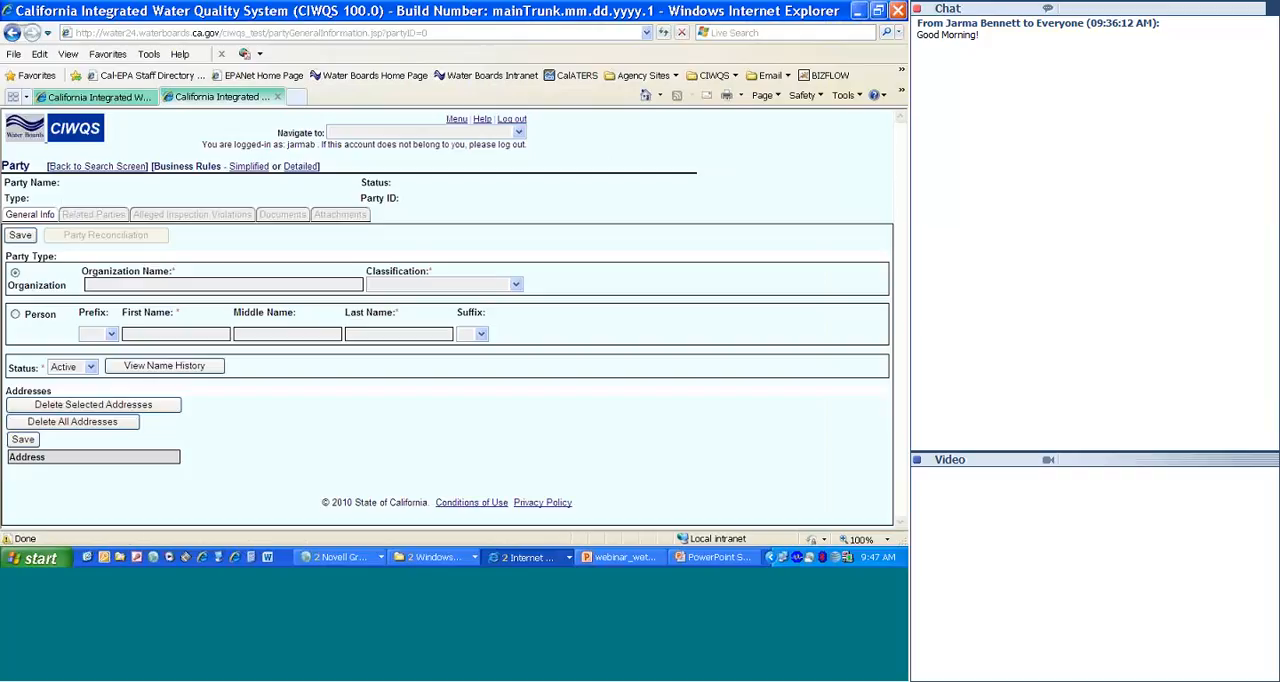
Step: Set the new party's type to Person and enter the contact's first and last name
{"action": "left_click", "coordinate": [15, 315]}
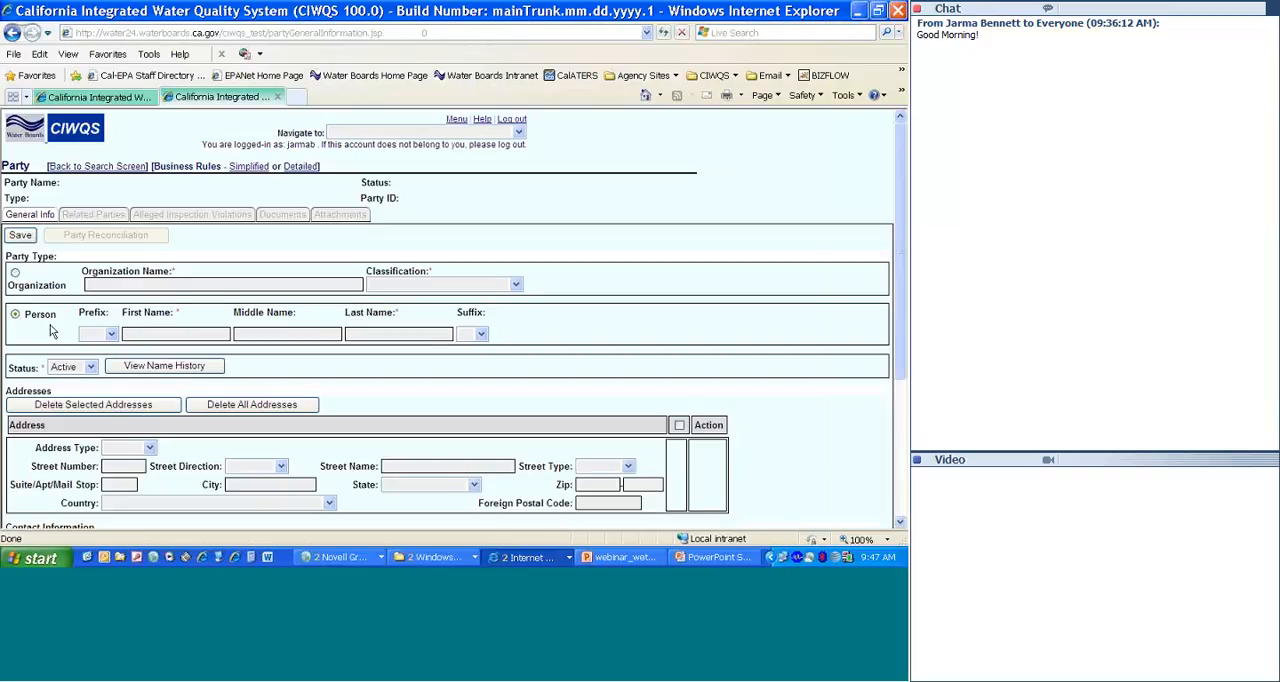
{"action": "left_click", "coordinate": [150, 334]}
{"action": "key", "text": "Tab"}
{"action": "key", "text": "Tab"}
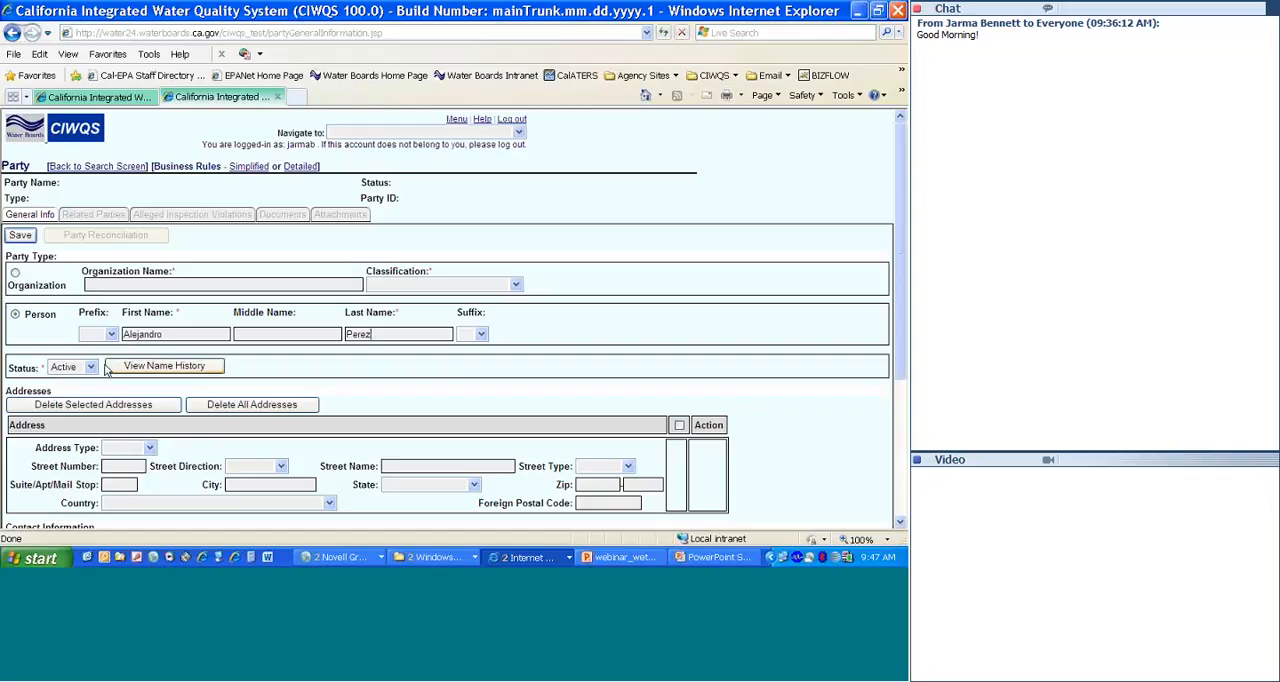
Step: Set the new person's address type to Mailing, review the remaining form fields, and switch to the PowerPoint slide show
{"action": "left_click", "coordinate": [149, 448]}
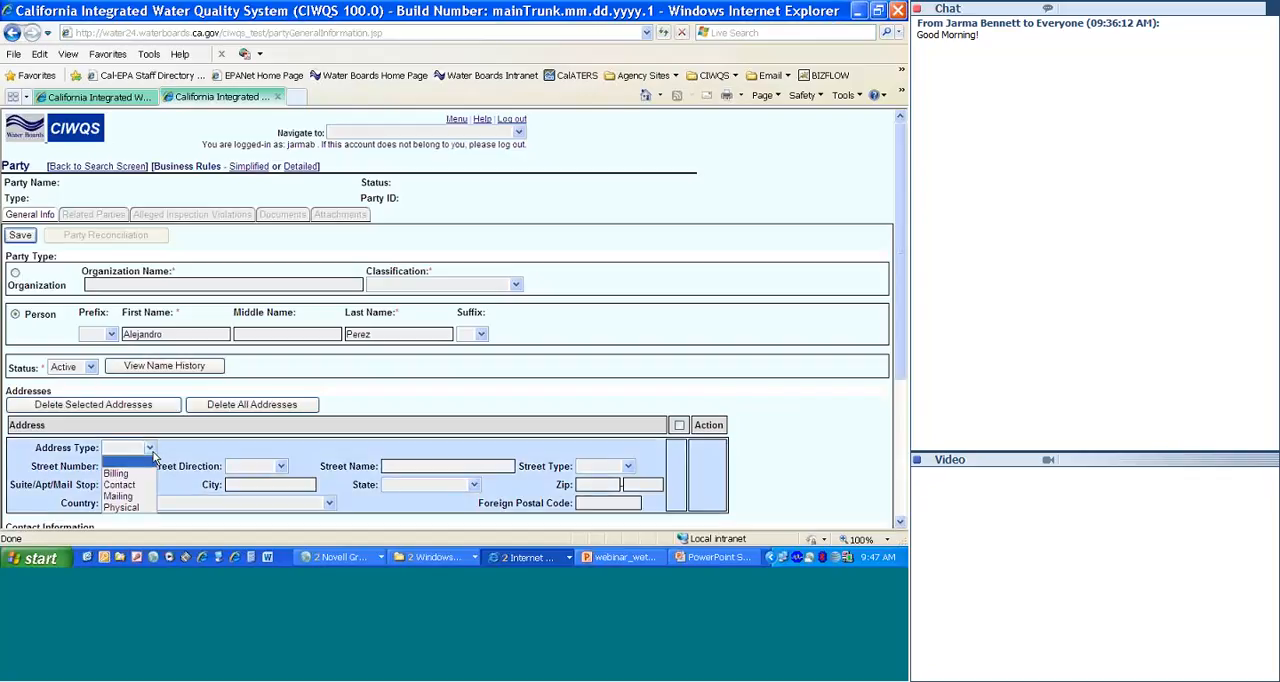
{"action": "left_click", "coordinate": [120, 496]}
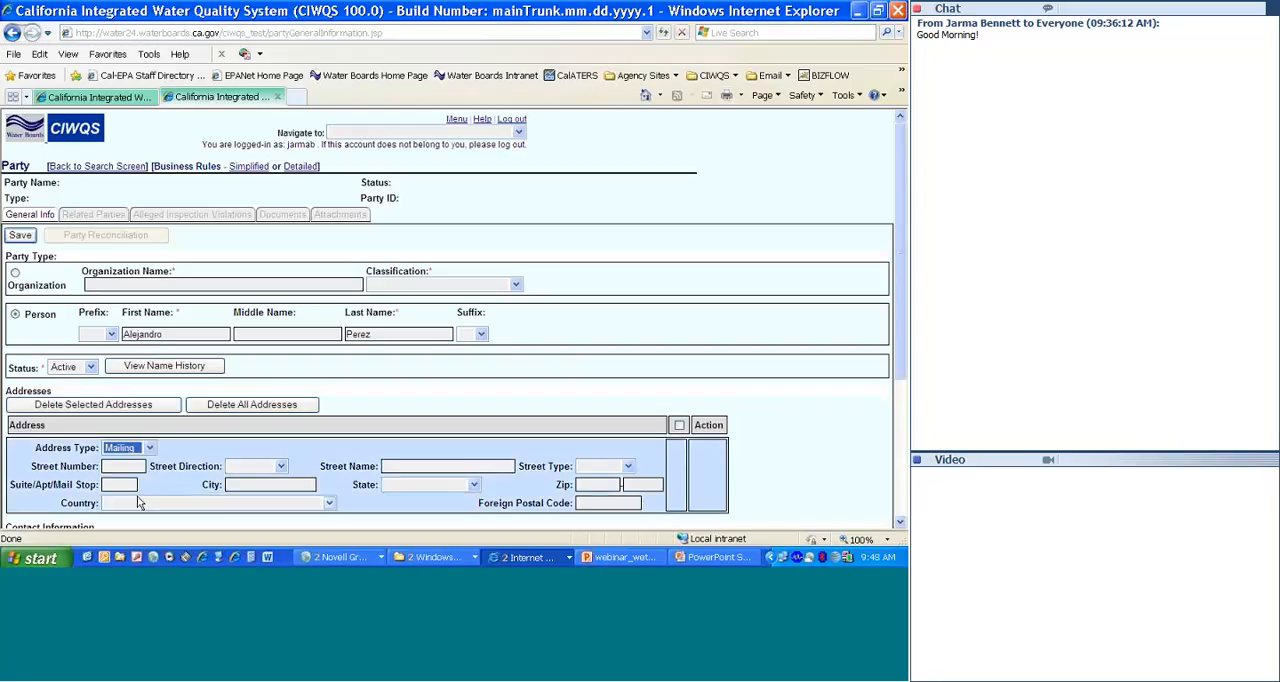
{"action": "left_click", "coordinate": [382, 466]}
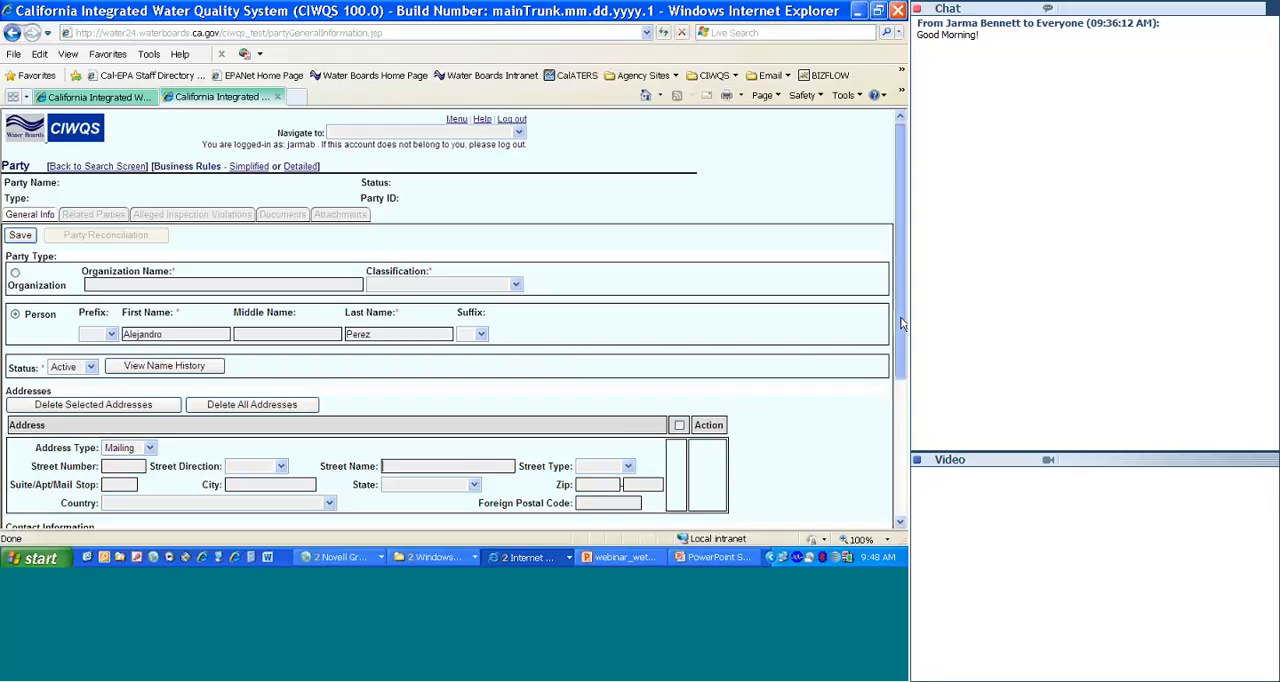
{"action": "left_click_drag", "start_coordinate": [900, 323], "coordinate": [907, 440]}
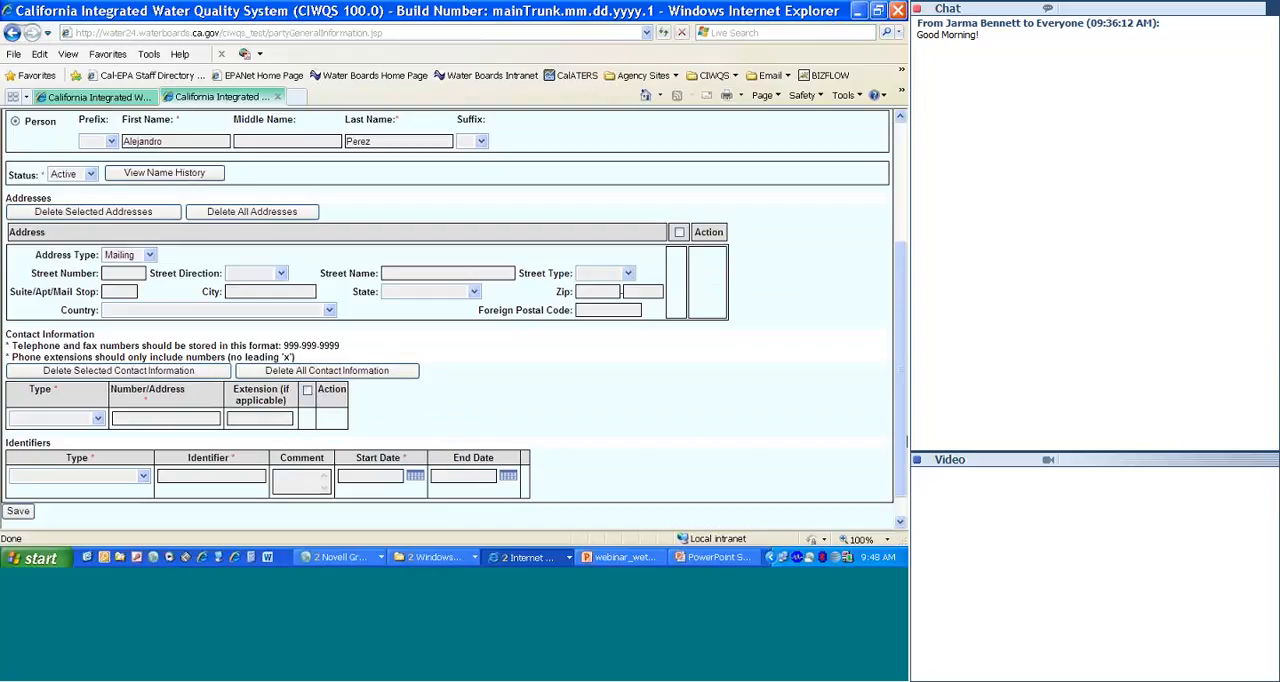
{"action": "left_click", "coordinate": [720, 557]}
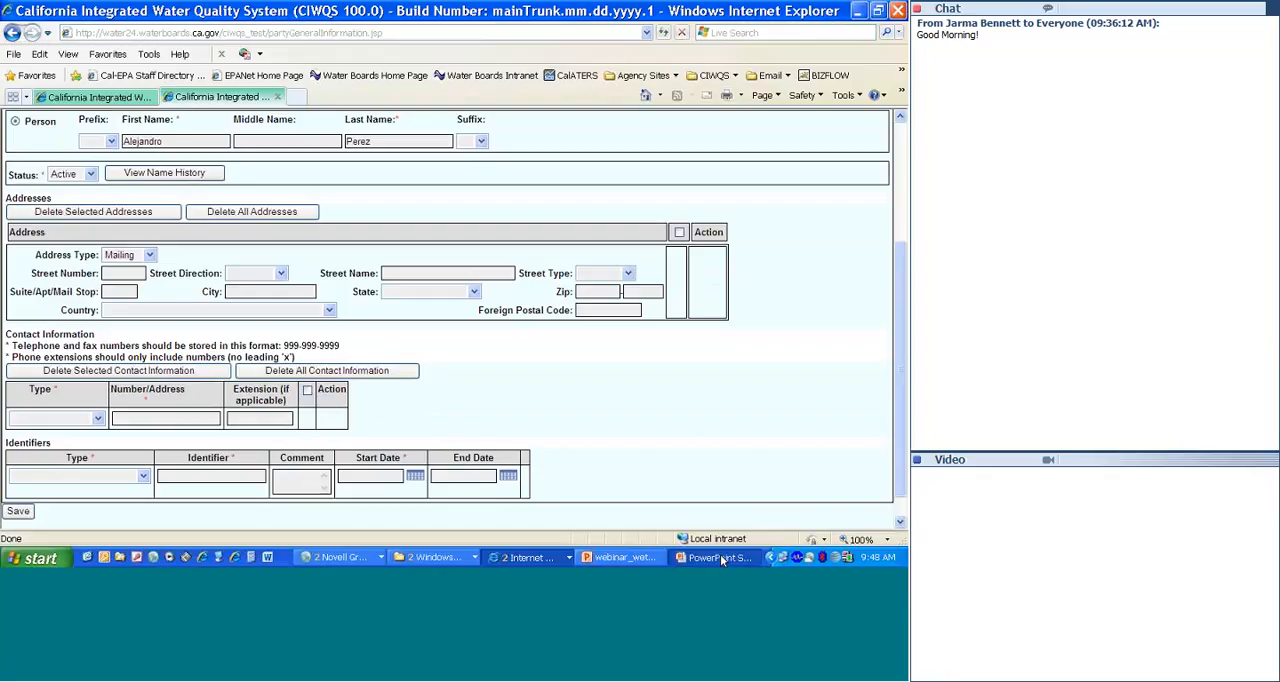
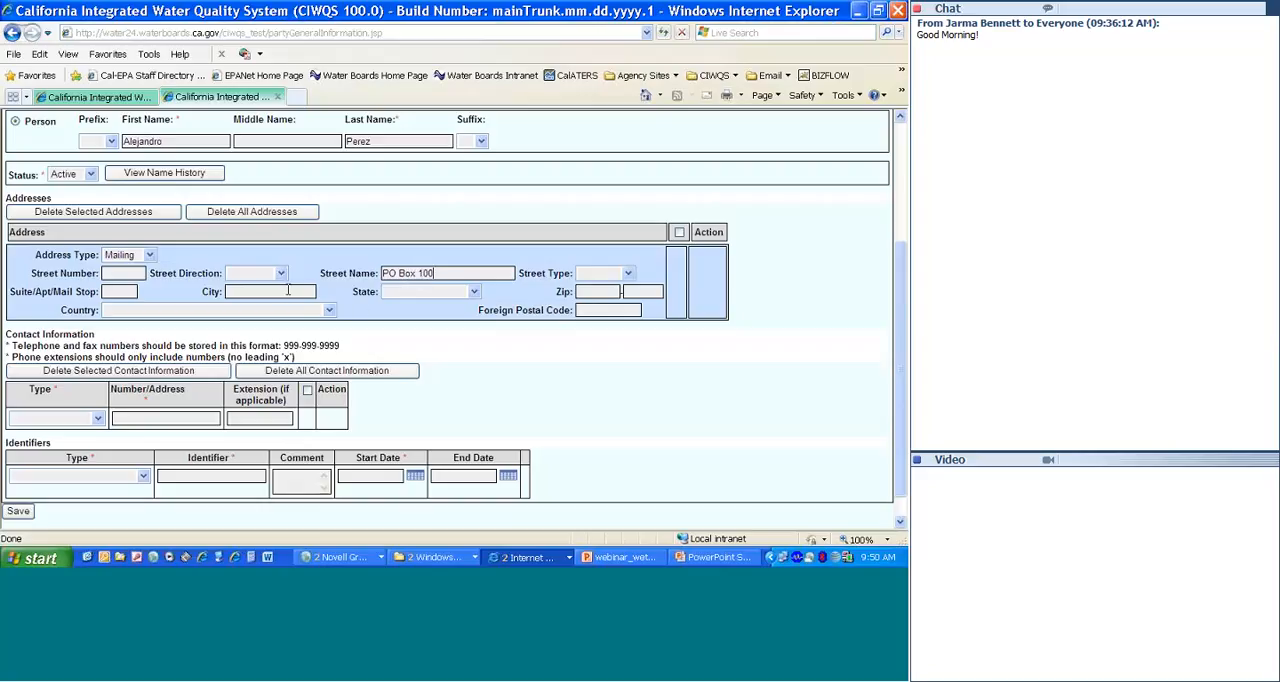
Step: Enter the city in the new person's mailing address
{"action": "type", "text": "wi"}
{"action": "key", "text": "BackSpace"}
{"action": "key", "text": "BackSpace"}
{"action": "type", "text": "Windsor"}
{"action": "key", "text": "Tab"}
Step: Complete the person's mailing address with the state, zip code and country
{"action": "key", "text": "c"}
{"action": "key", "text": "Tab"}
{"action": "type", "text": "95492"}
{"action": "key", "text": "Tab"}
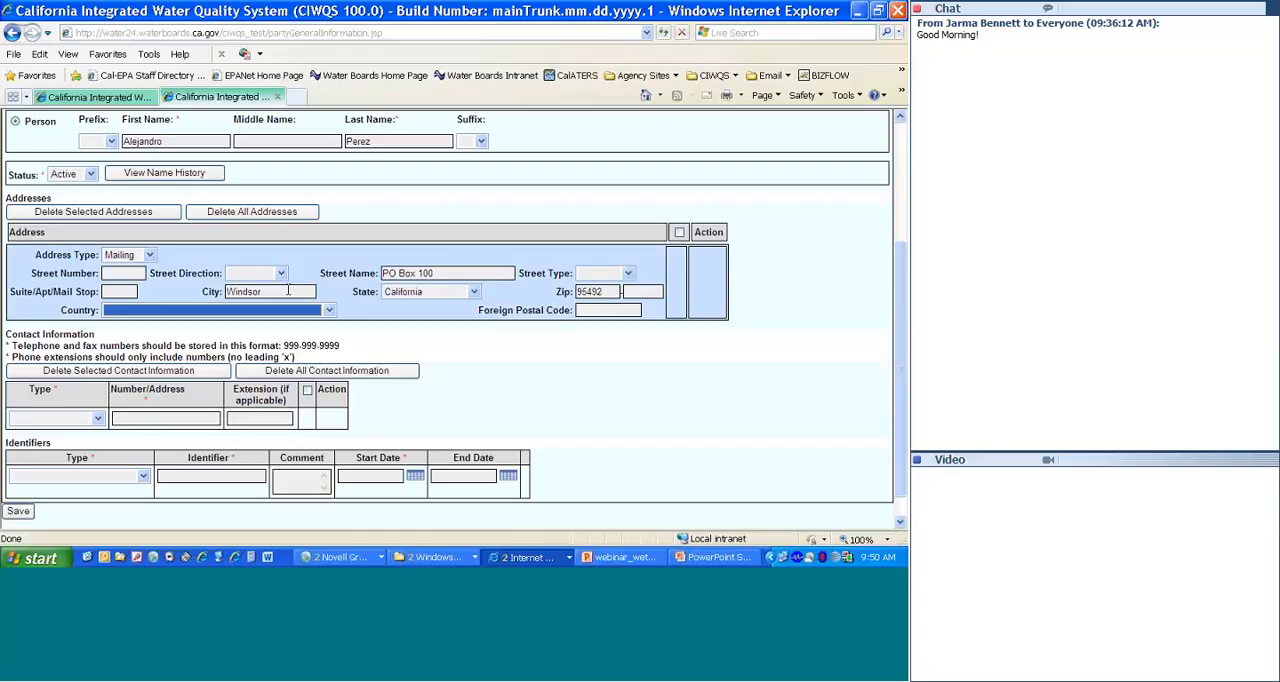
{"action": "key", "text": "u"}
{"action": "key", "text": "Tab"}
{"action": "key", "text": "Tab"}
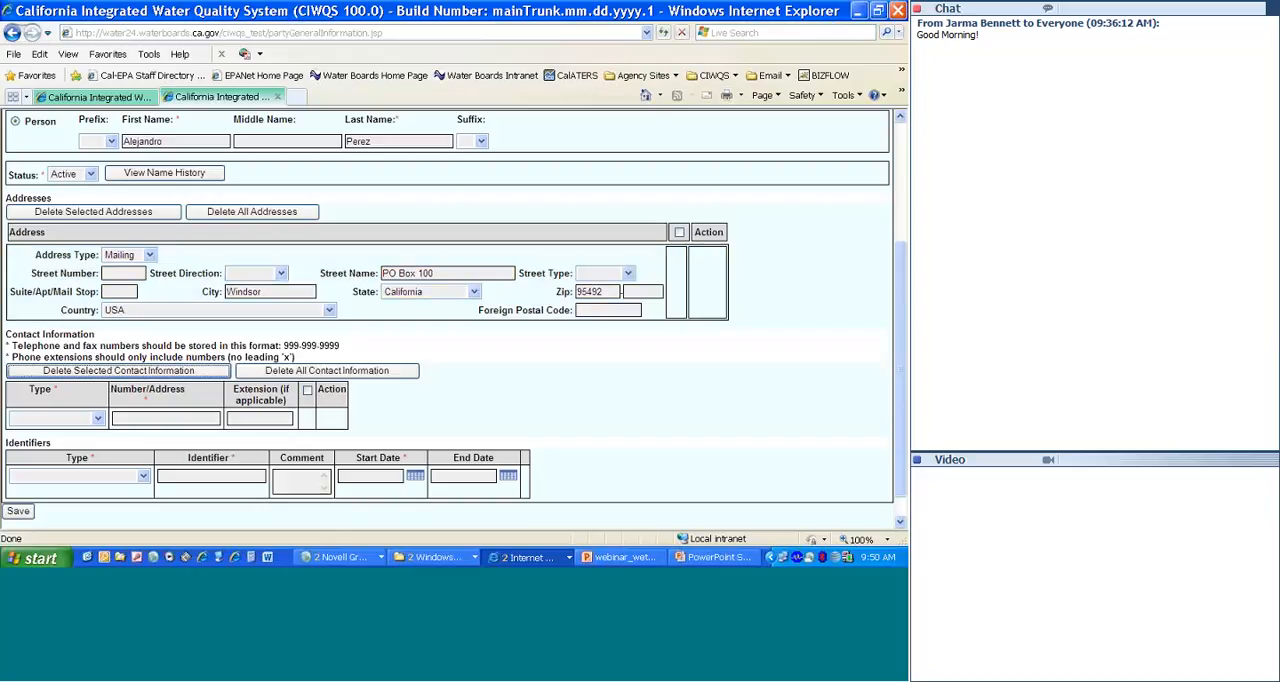
Step: Save the new person and finish the party reconciliation by choosing that no duplicate party was found
{"action": "left_click", "coordinate": [18, 512]}
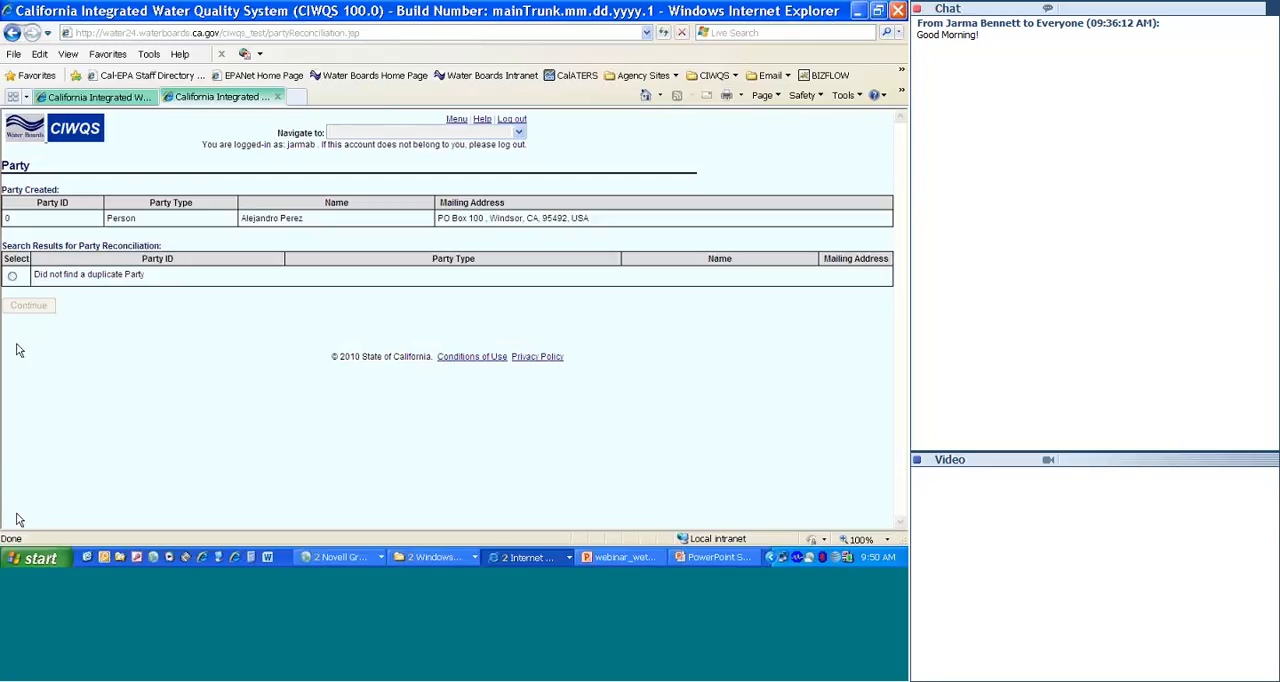
{"action": "left_click", "coordinate": [13, 278]}
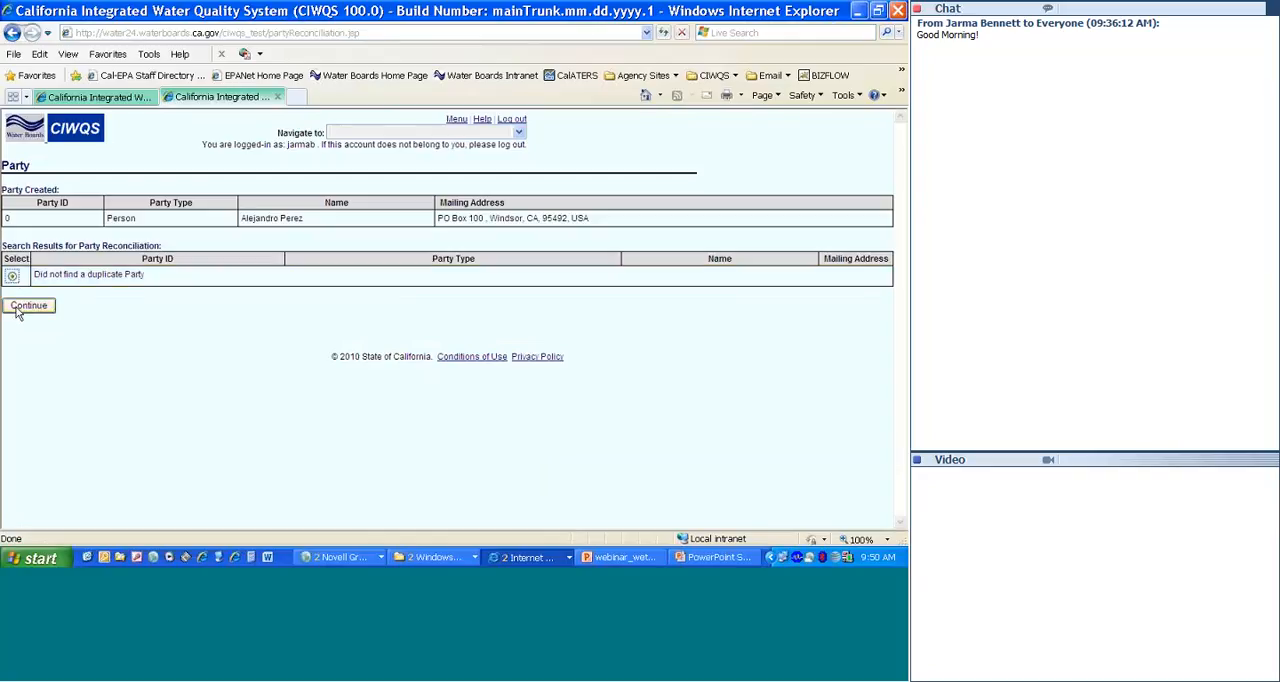
{"action": "left_click", "coordinate": [28, 306]}
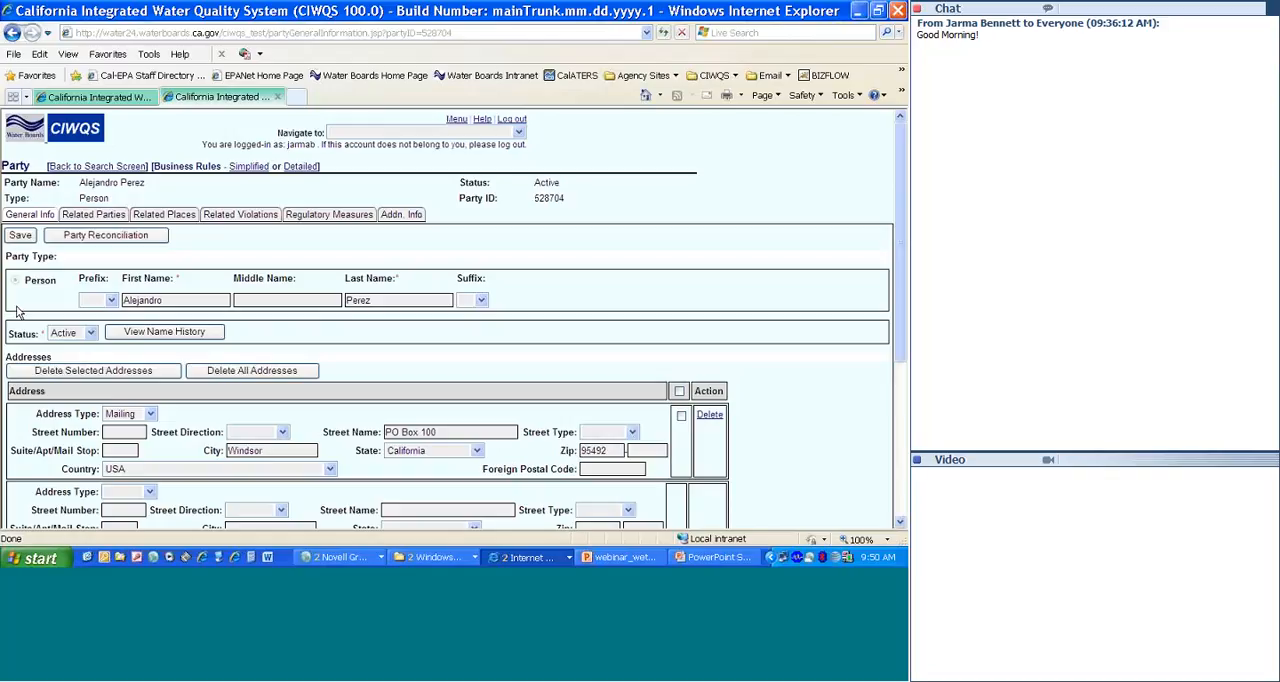
Step: Copy the new person's party ID into the Applicant Contact Party ID field of the 401 Certification Creation Tool
{"action": "double_click", "coordinate": [539, 198]}
{"action": "key", "text": "ctrl+c"}
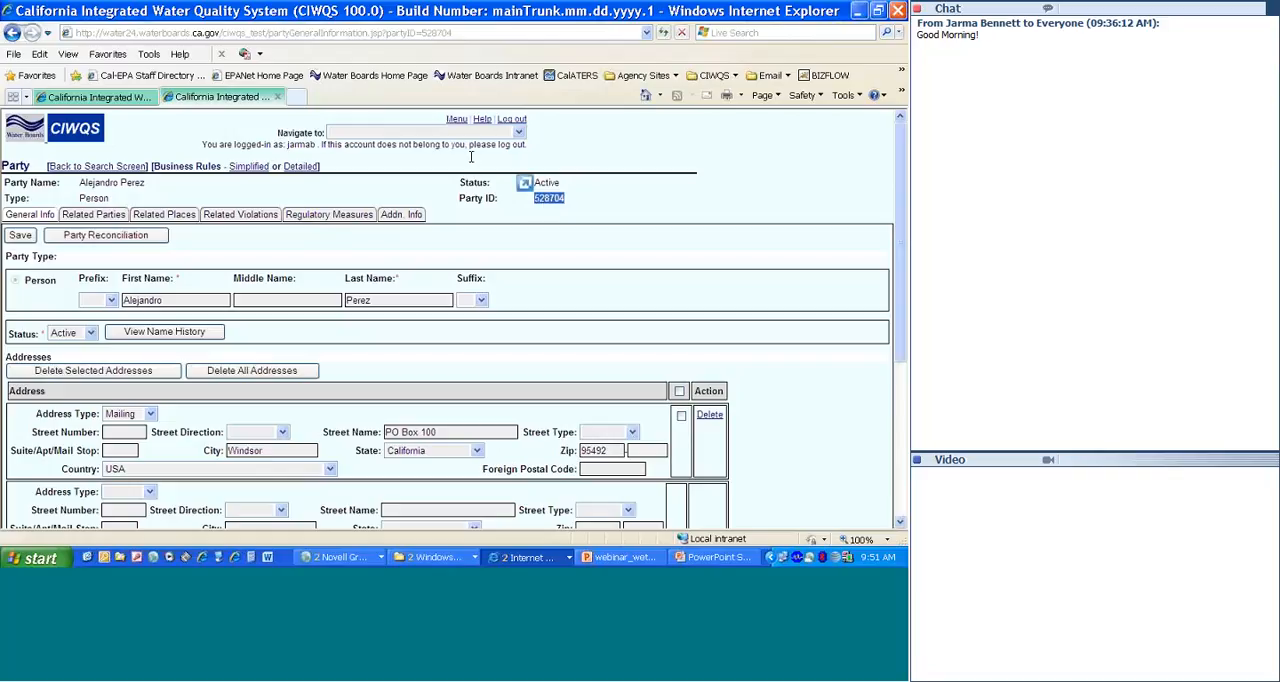
{"action": "left_click", "coordinate": [118, 100]}
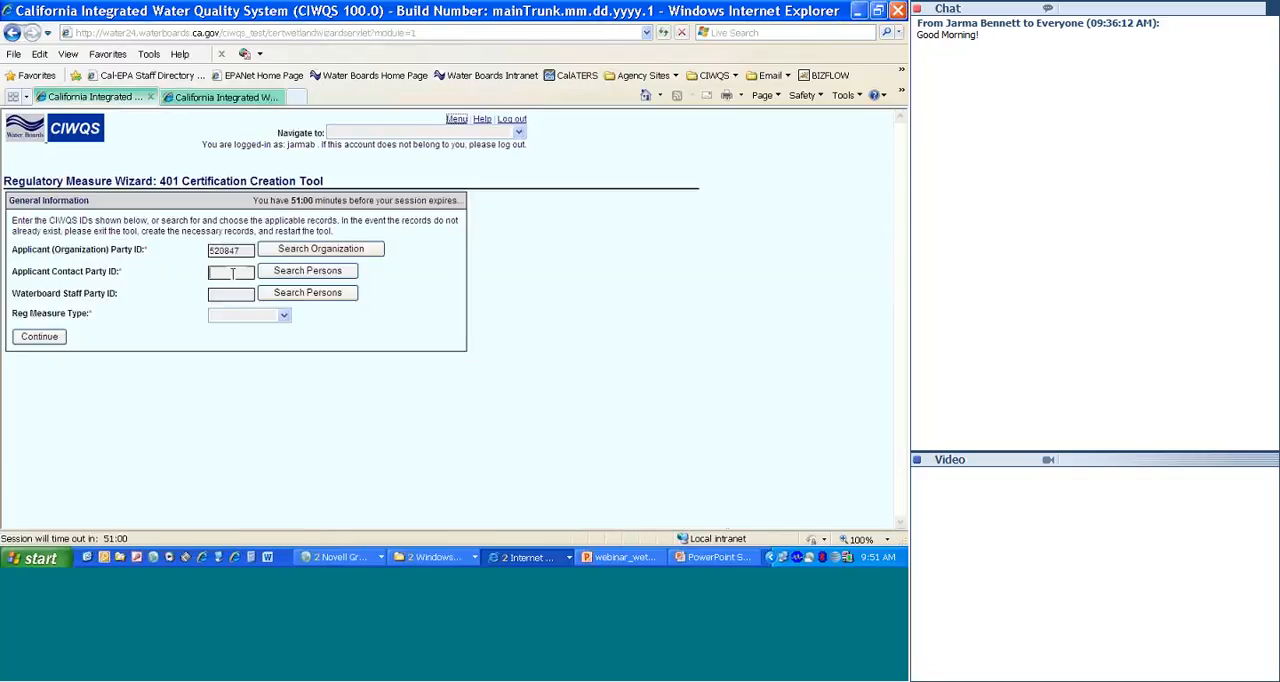
{"action": "key", "text": "ctrl+v"}
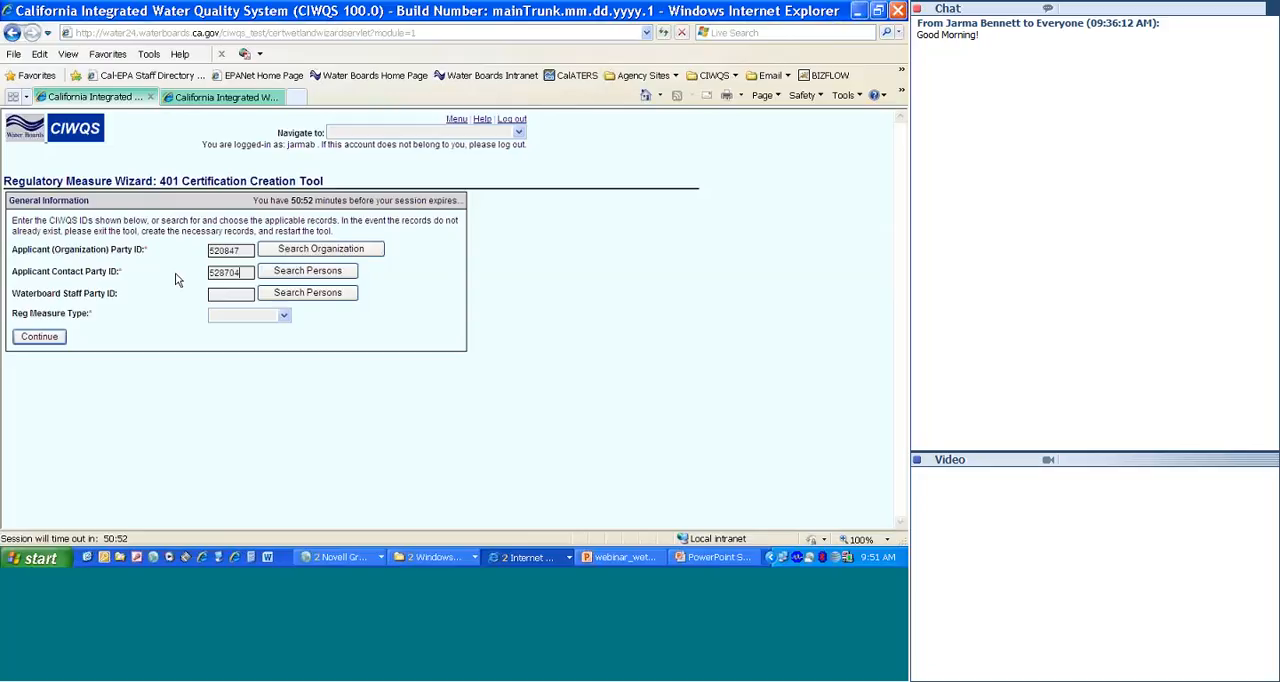
Step: Search for the Waterboard staff person by full name and select the matching record for the Waterboard Staff Party ID
{"action": "left_click", "coordinate": [285, 297]}
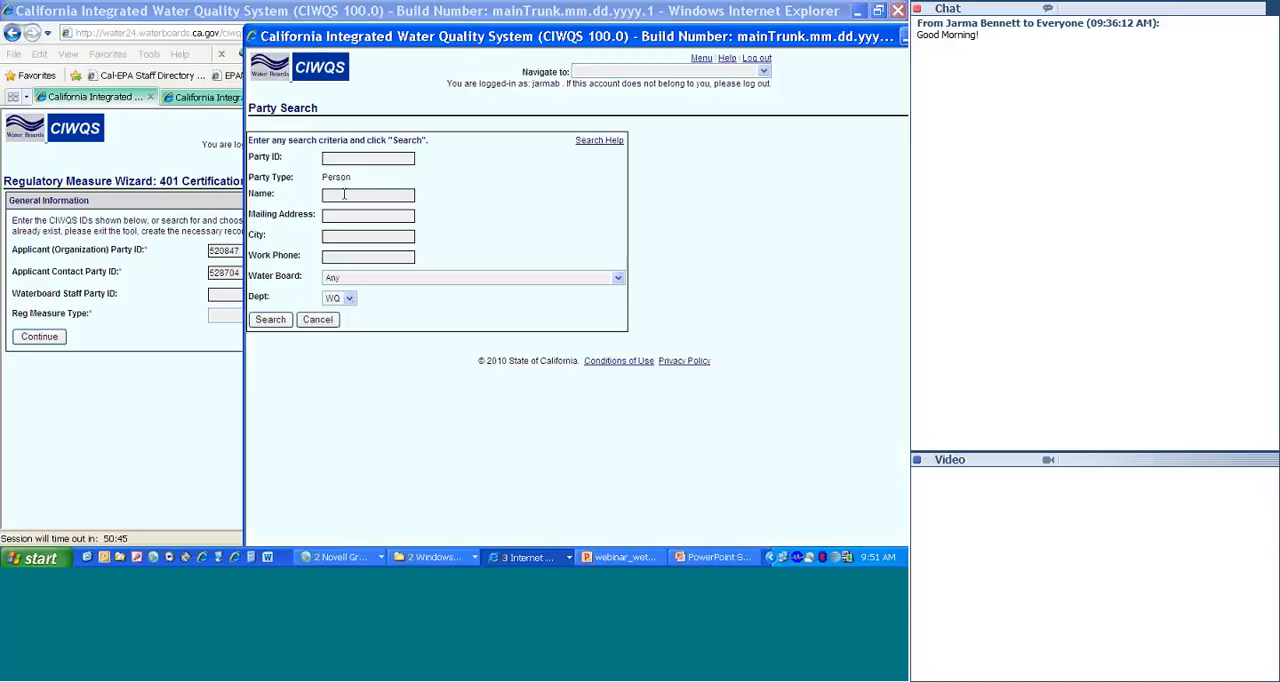
{"action": "left_click", "coordinate": [344, 194]}
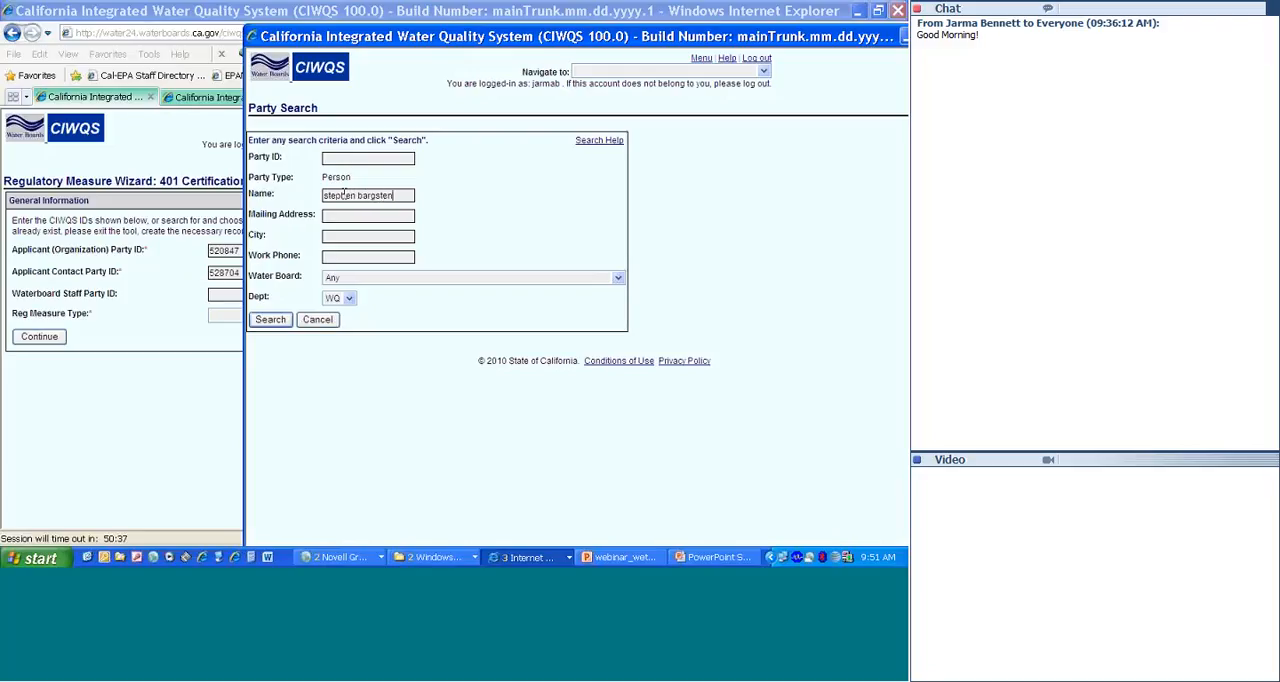
{"action": "left_click", "coordinate": [274, 321]}
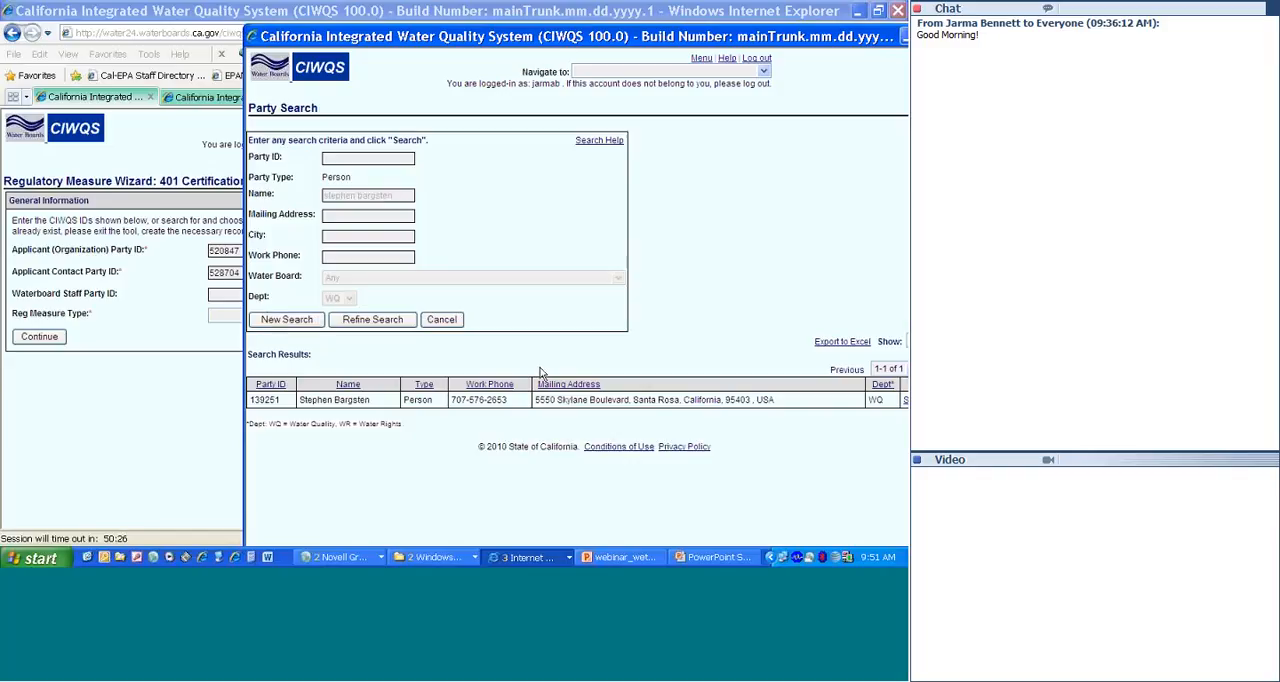
{"action": "left_click", "coordinate": [903, 401]}
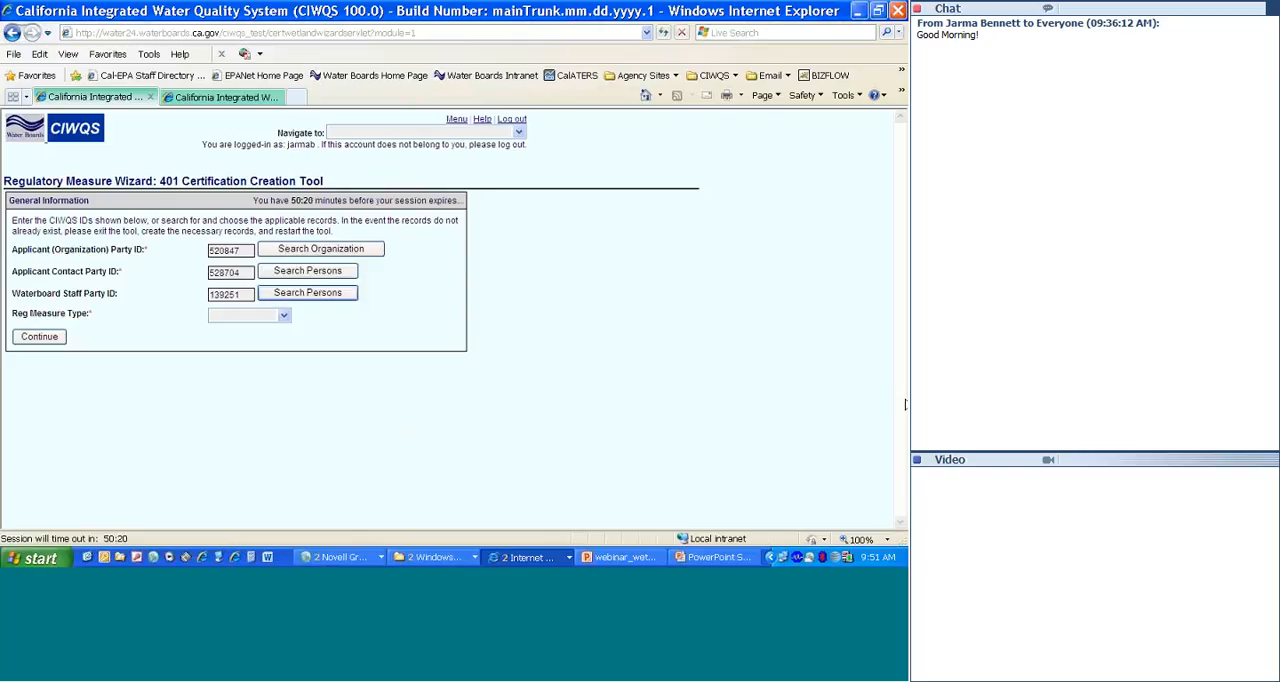
Step: Set the Reg Measure Type to 401 Certification and continue to the project details form
{"action": "left_click", "coordinate": [283, 318]}
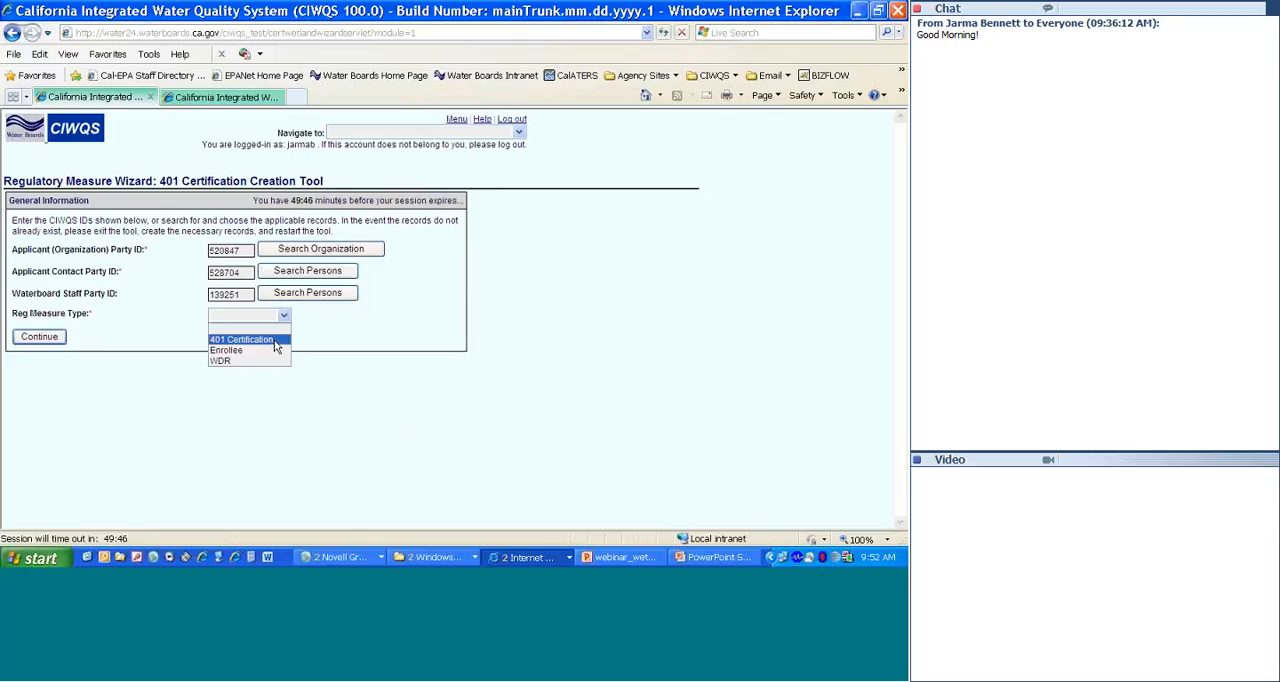
{"action": "left_click", "coordinate": [277, 347]}
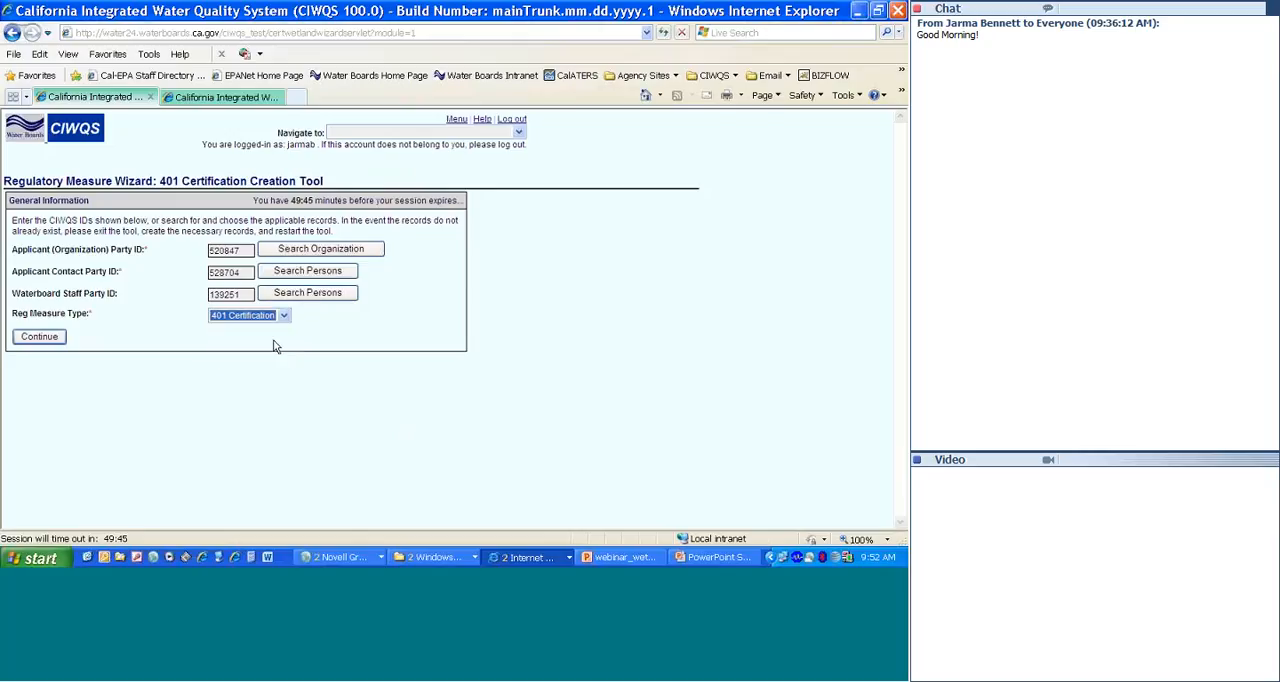
{"action": "left_click", "coordinate": [30, 340]}
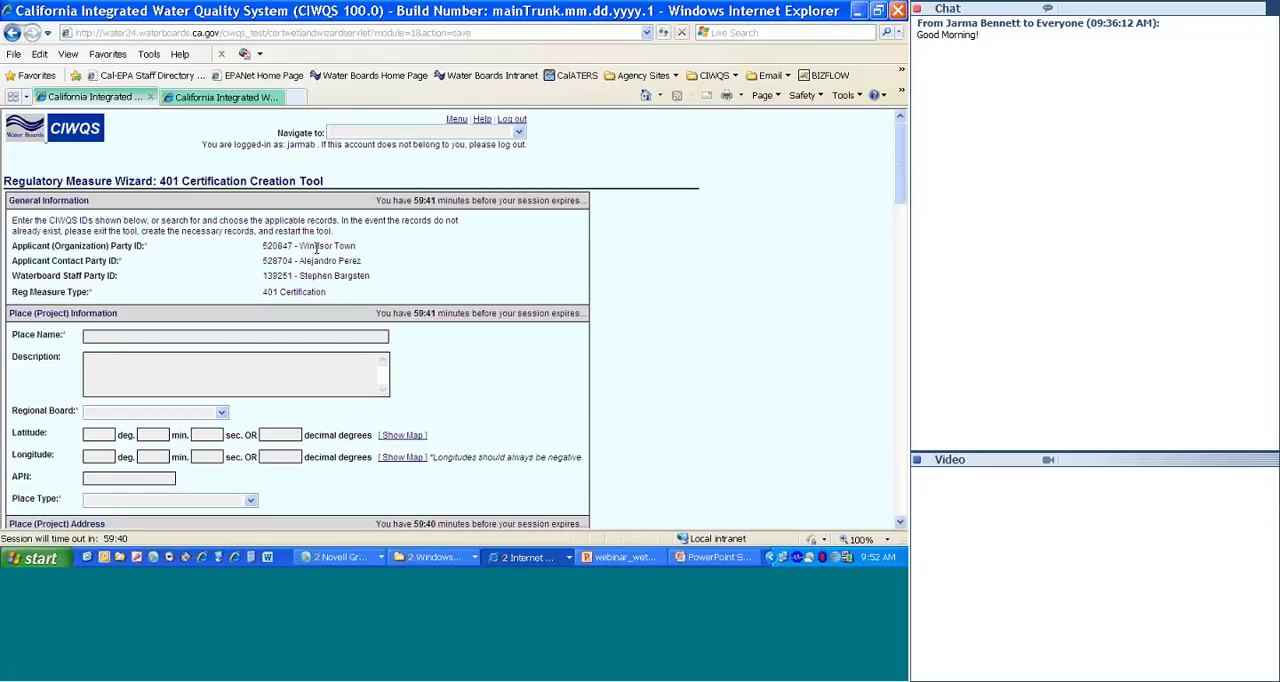
Step: Name the place "Shiloh Rd at Pruitt Creek"
{"action": "left_click", "coordinate": [241, 337]}
{"action": "type", "text": "Shiloh Rd at Pruitt Creek"}
Step: Describe the place as "Shiloh Rd between Hwy 101 and Conde Lane" and set its Regional Board to Region 1 - North Coast
{"action": "key", "text": "Tab"}
{"action": "type", "text": "Shiloh"}
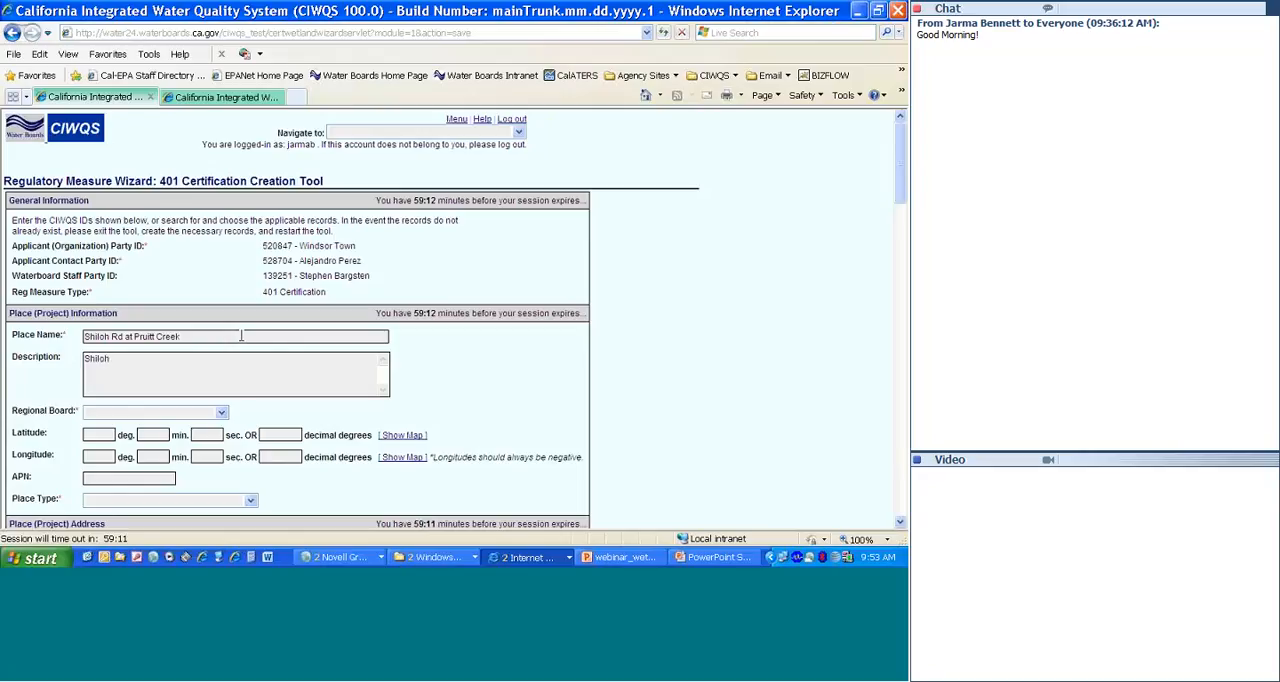
{"action": "type", "text": " Rd between Hwy 101 and "}
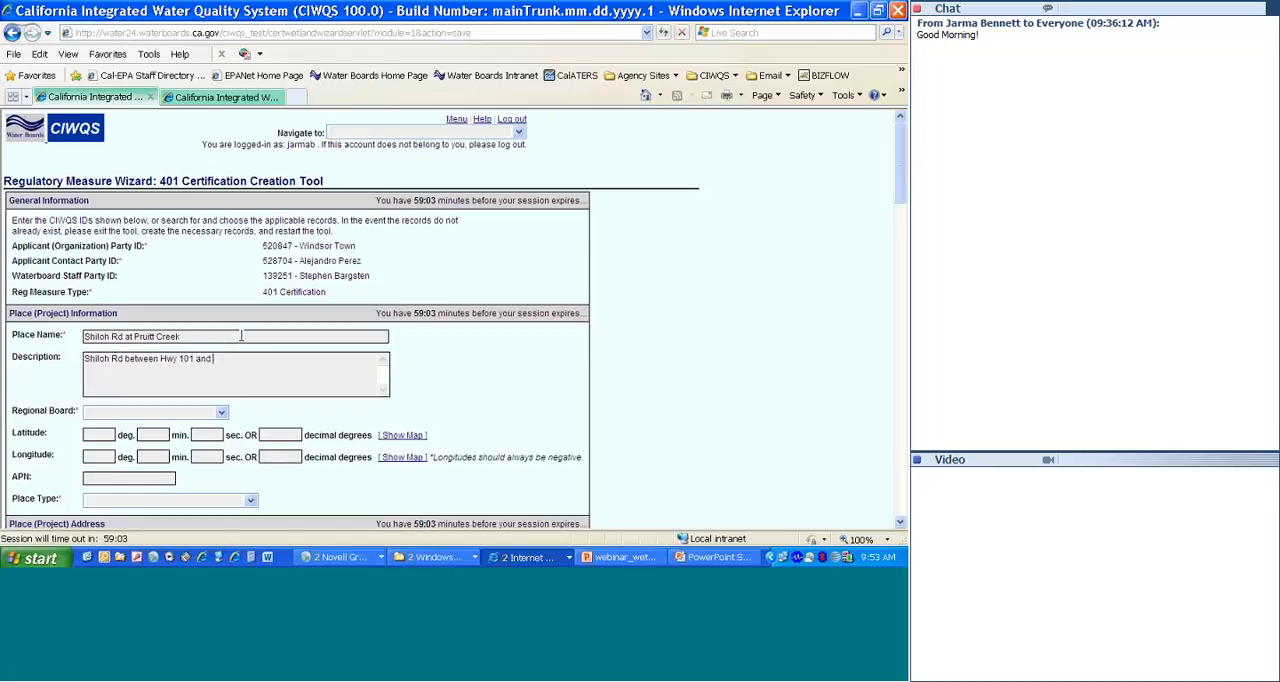
{"action": "type", "text": "Conde Lane"}
{"action": "left_click", "coordinate": [222, 414]}
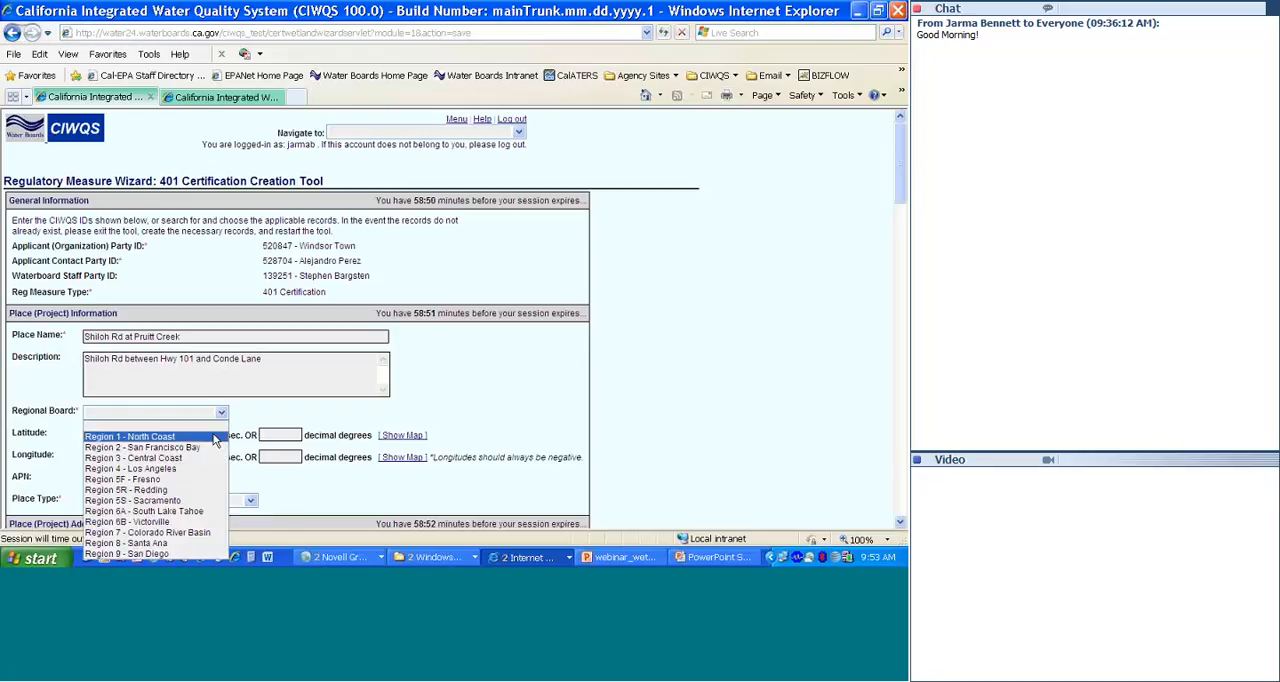
{"action": "left_click", "coordinate": [215, 437]}
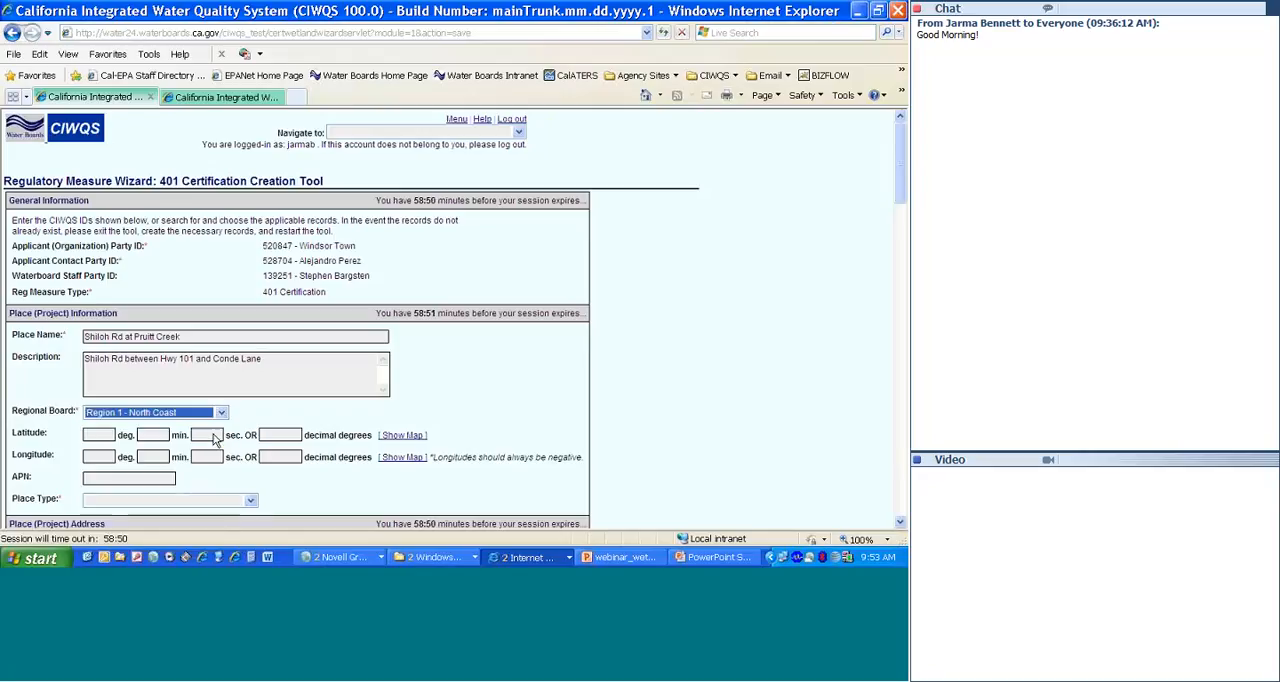
Step: Enter the place's coordinates in decimal degrees: latitude 38.525759 and longitude -122.795977
{"action": "left_click", "coordinate": [282, 435]}
{"action": "type", "text": "38"}
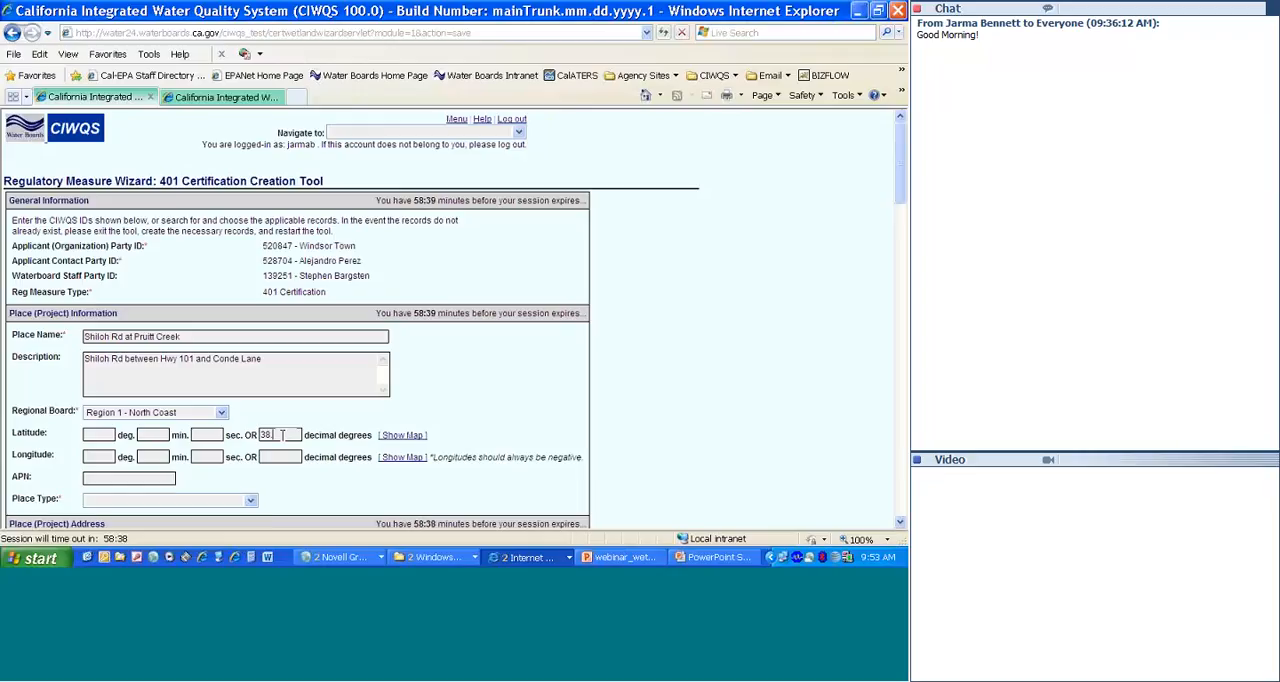
{"action": "type", "text": ".526759"}
{"action": "left_click", "coordinate": [279, 456]}
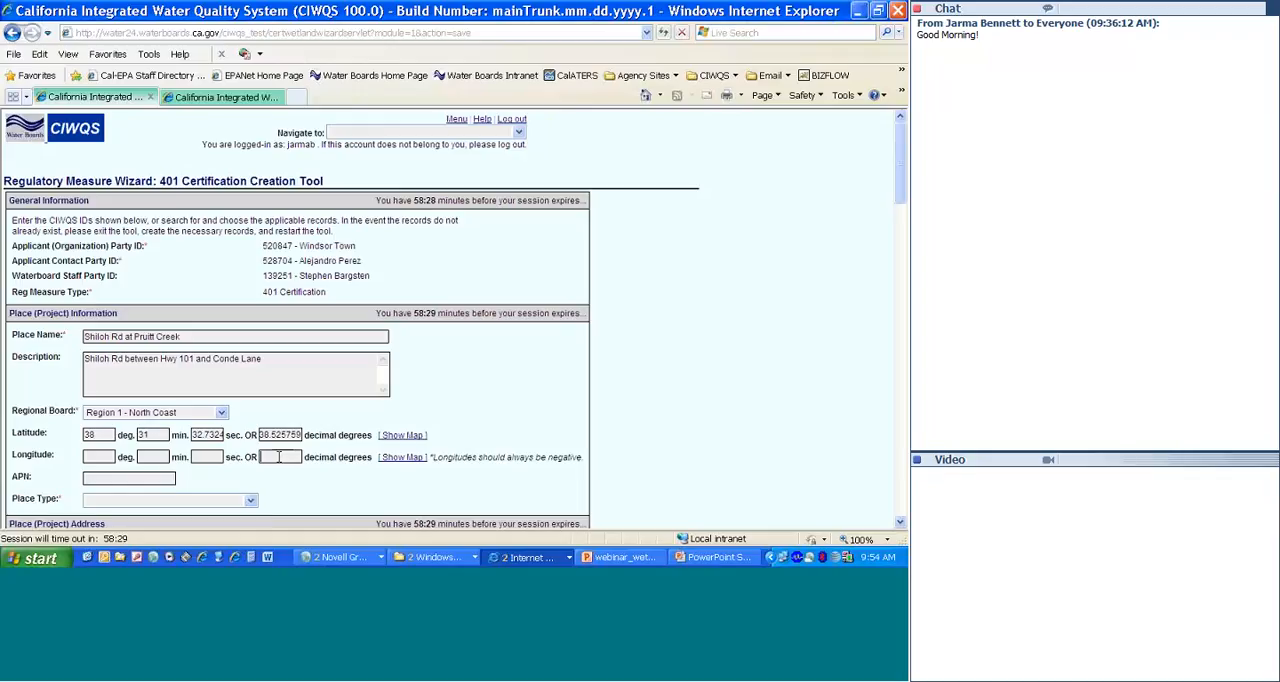
{"action": "type", "text": "-122"}
{"action": "type", "text": ".7"}
{"action": "type", "text": "9"}
{"action": "type", "text": "5977"}
Step: Set the Place Type to Facility -> Dredge/Fill Site
{"action": "scroll", "coordinate": [901, 525], "scroll_direction": "down", "scroll_amount": 5}
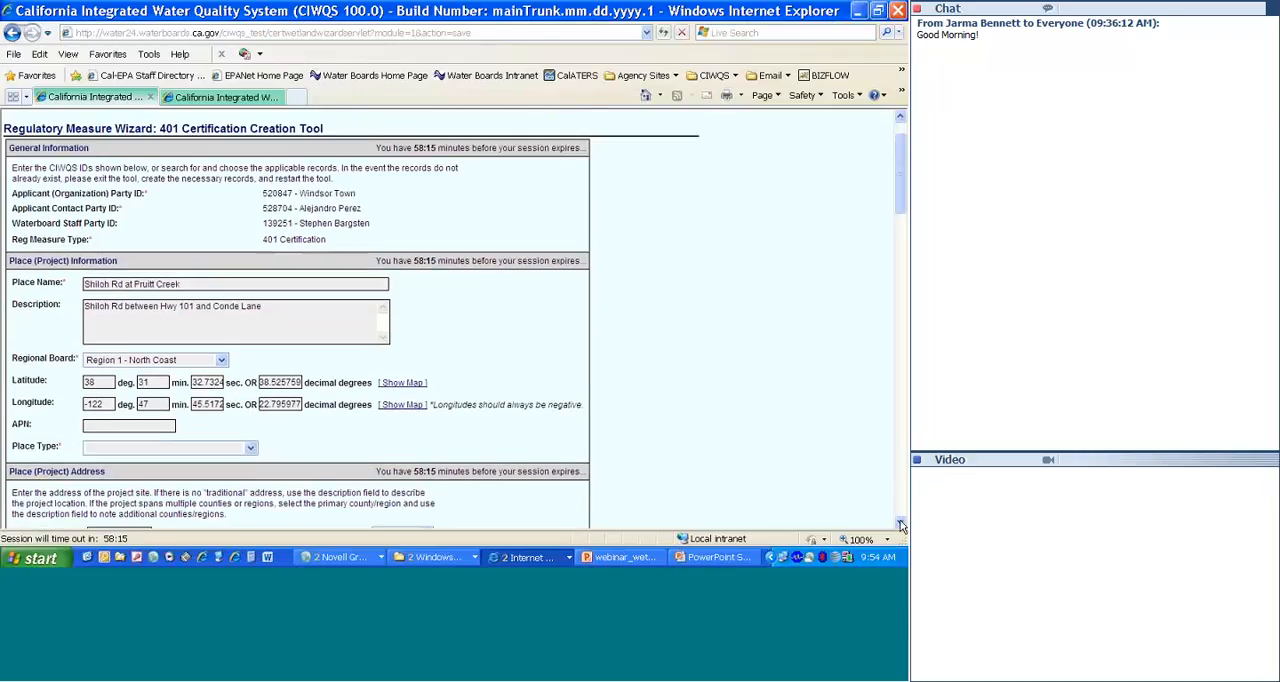
{"action": "scroll", "coordinate": [901, 525], "scroll_direction": "down", "scroll_amount": 1}
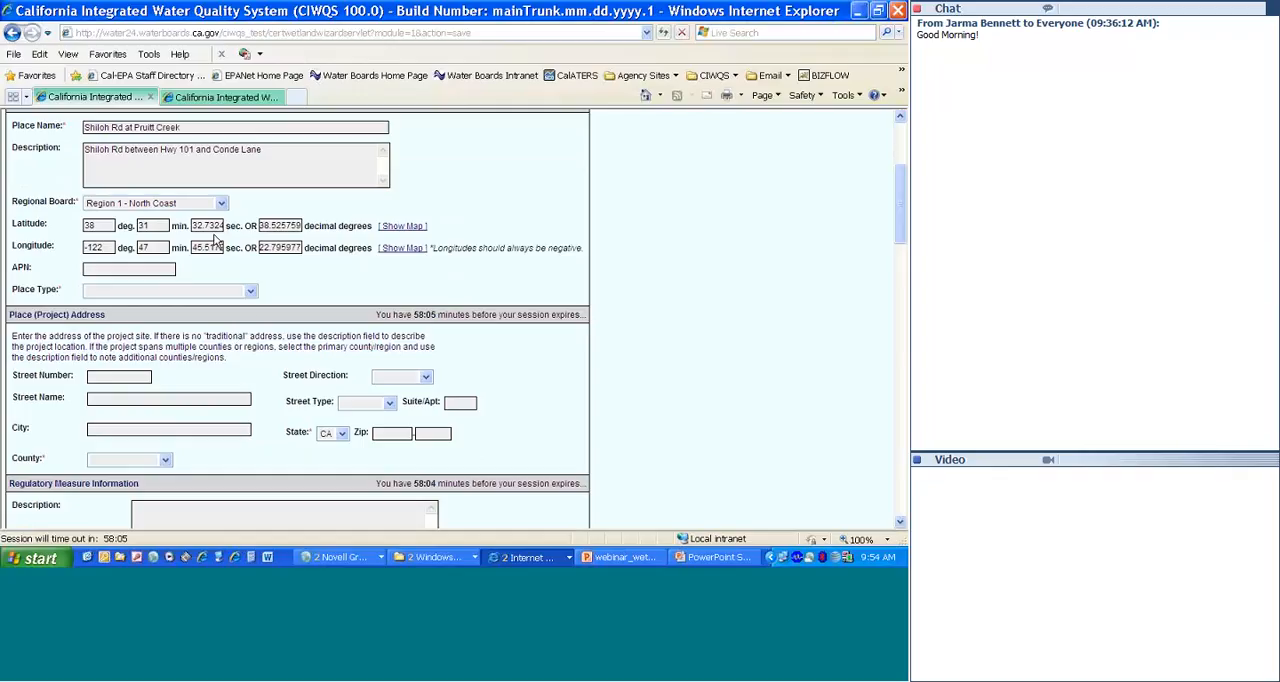
{"action": "left_click", "coordinate": [250, 292]}
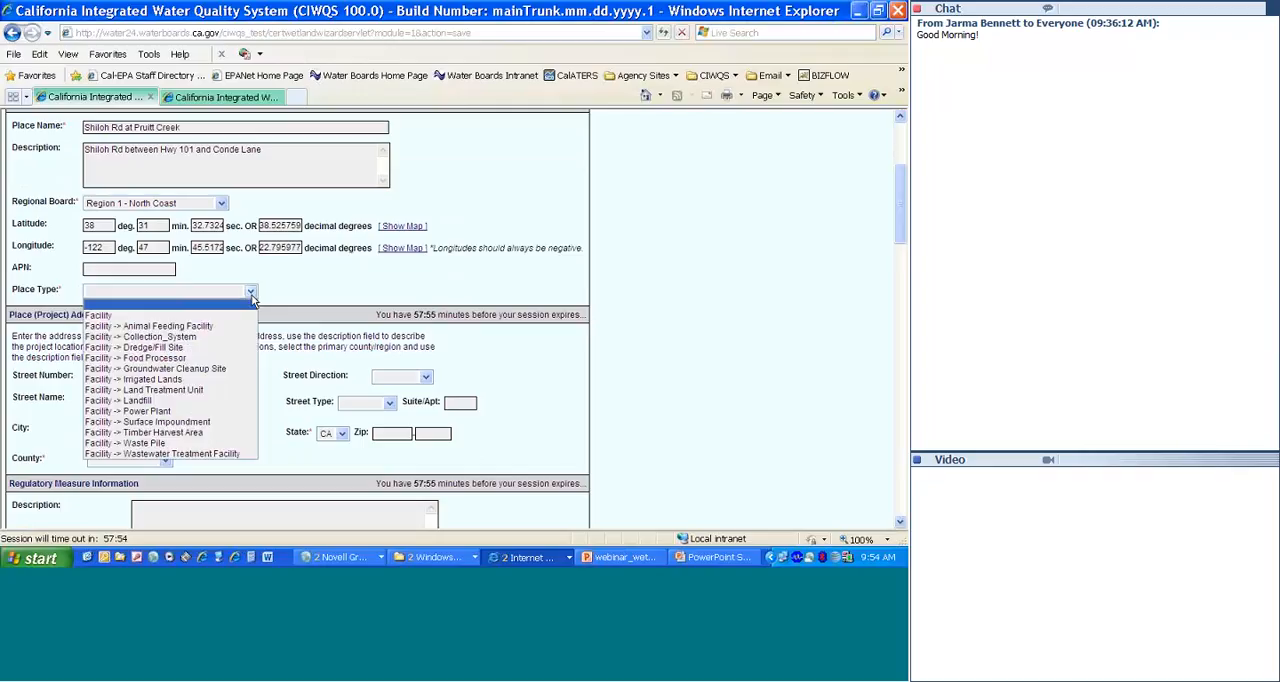
{"action": "left_click", "coordinate": [234, 349]}
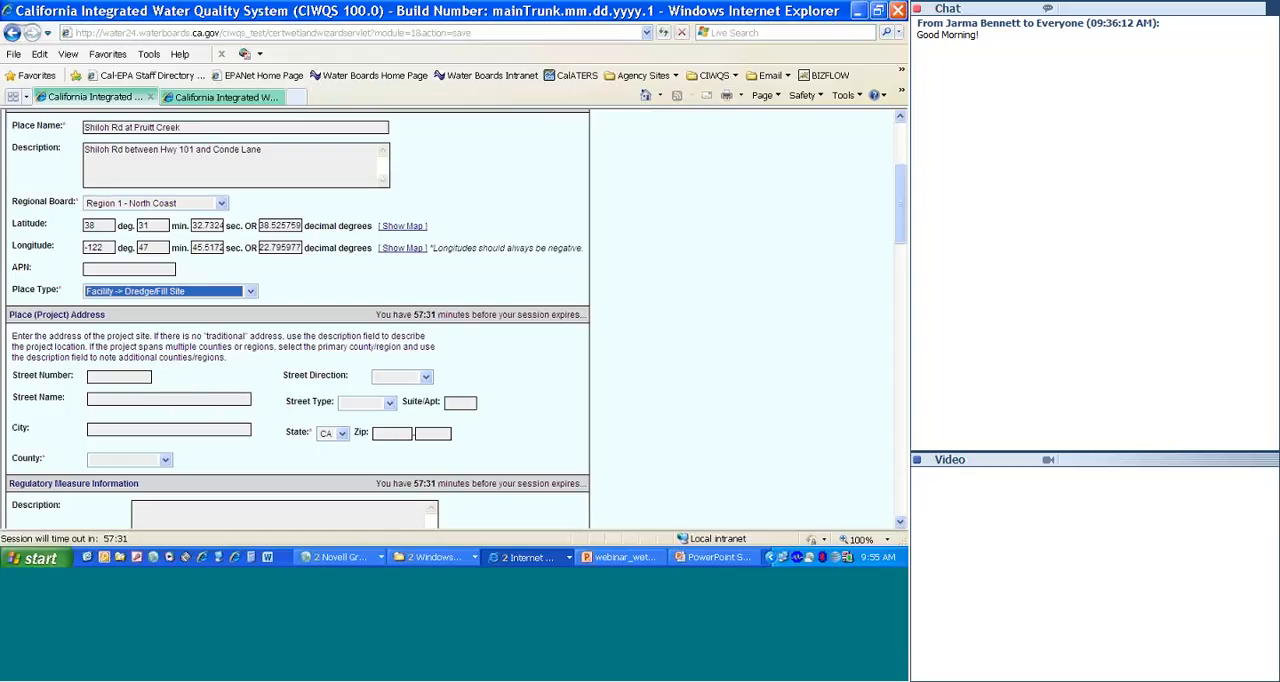
Step: Set the project address to the city of Windsor in Sonoma county
{"action": "left_click", "coordinate": [133, 430]}
{"action": "type", "text": "Windsor"}
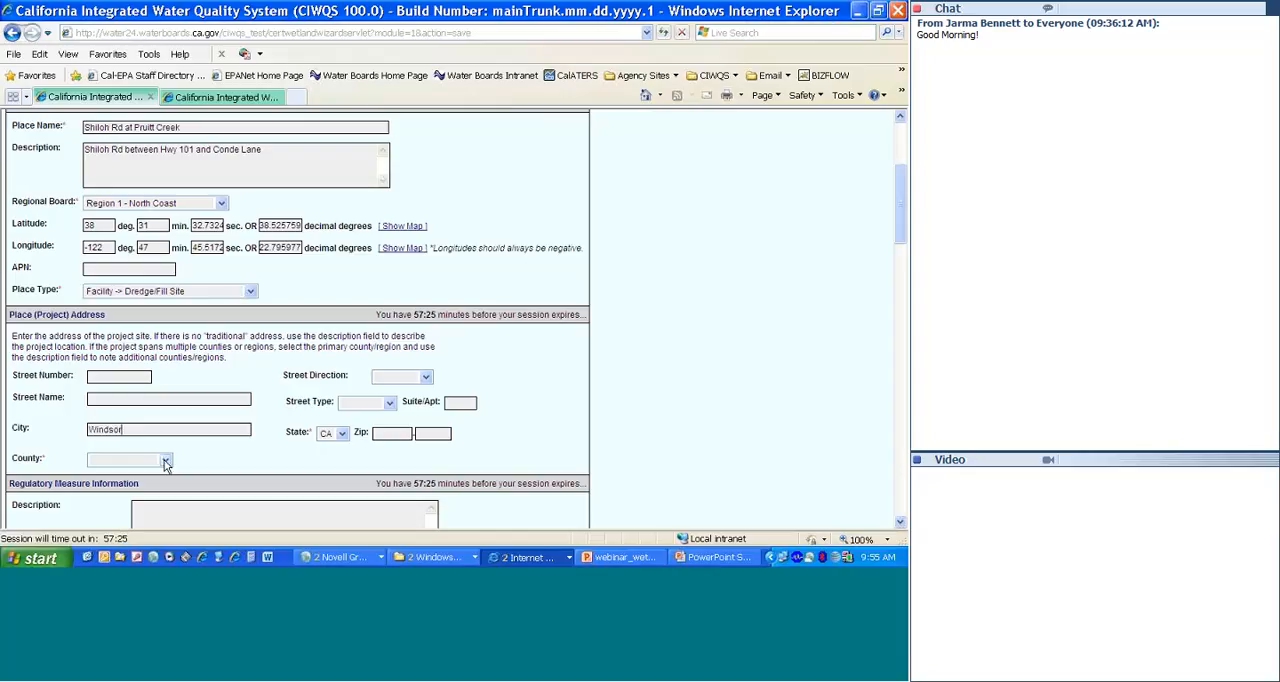
{"action": "left_click", "coordinate": [165, 460]}
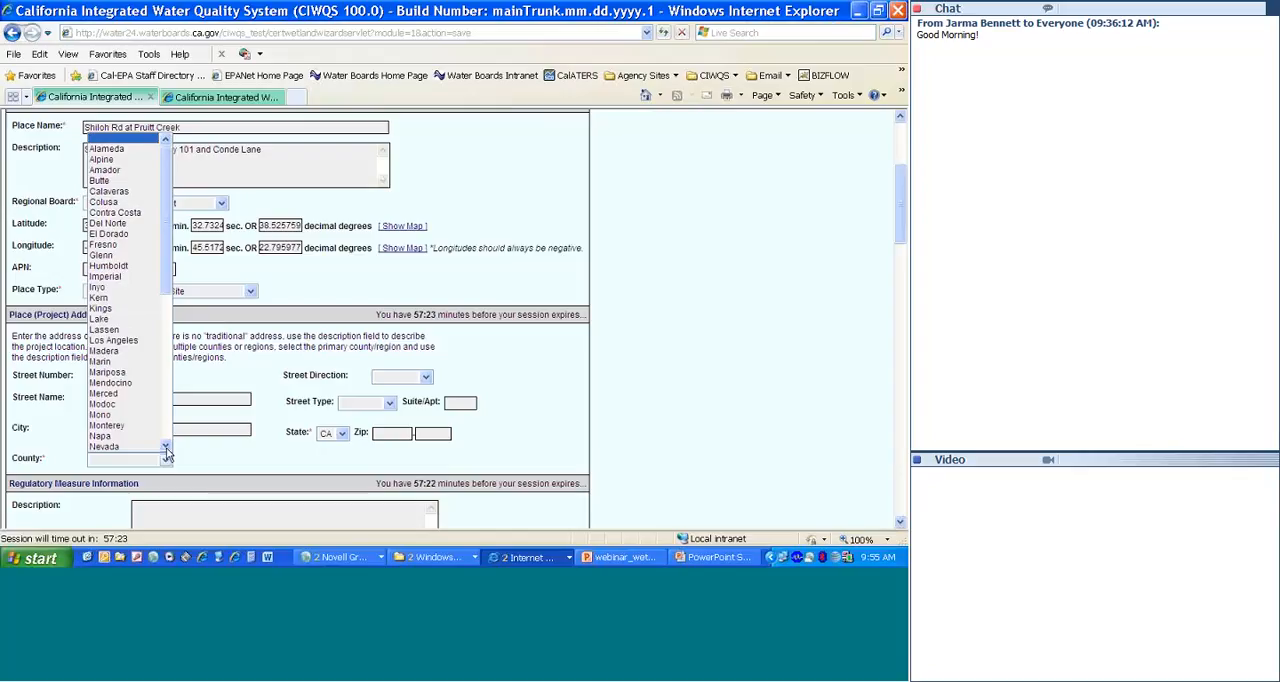
{"action": "left_click", "coordinate": [166, 447]}
{"action": "left_click_drag", "start_coordinate": [166, 447], "coordinate": [166, 447]}
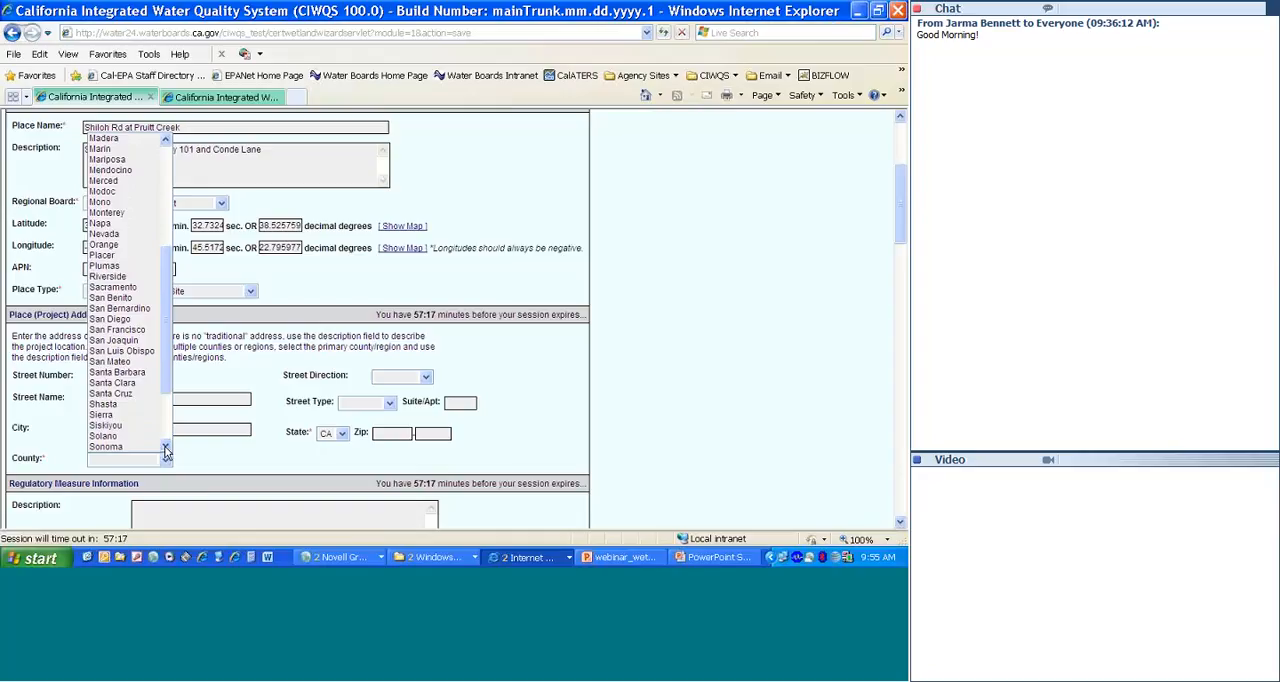
{"action": "left_click", "coordinate": [148, 455]}
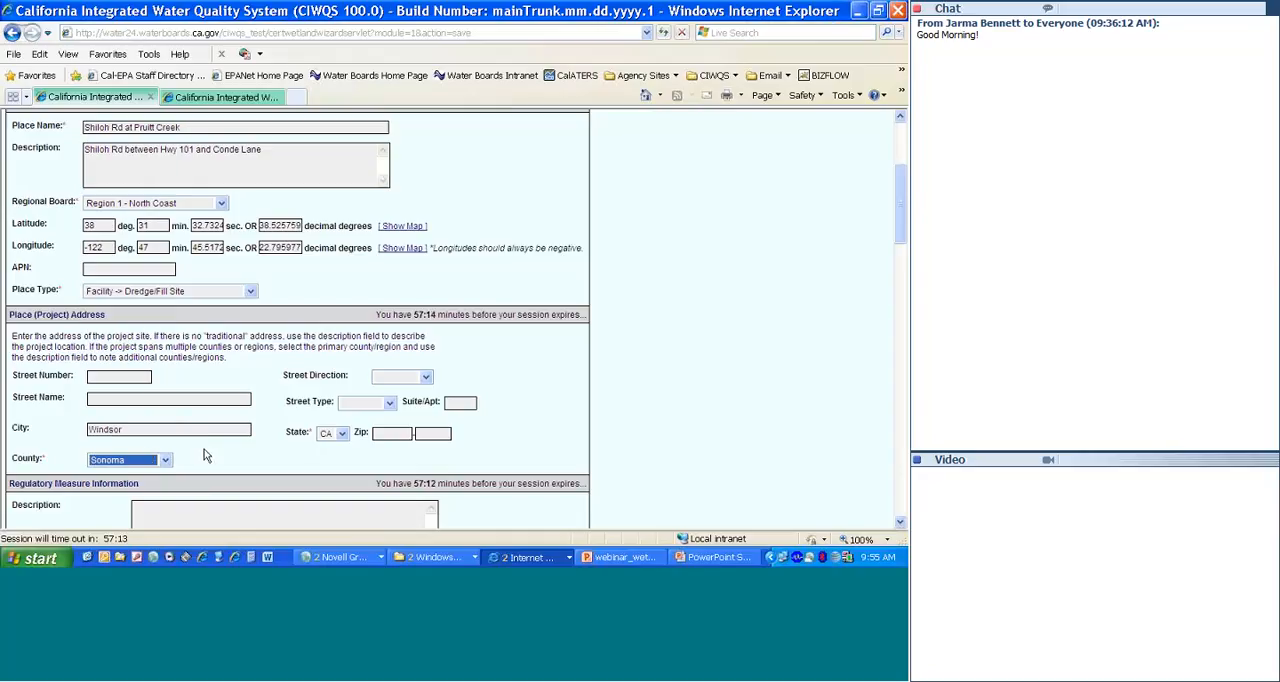
{"action": "left_click", "coordinate": [204, 449]}
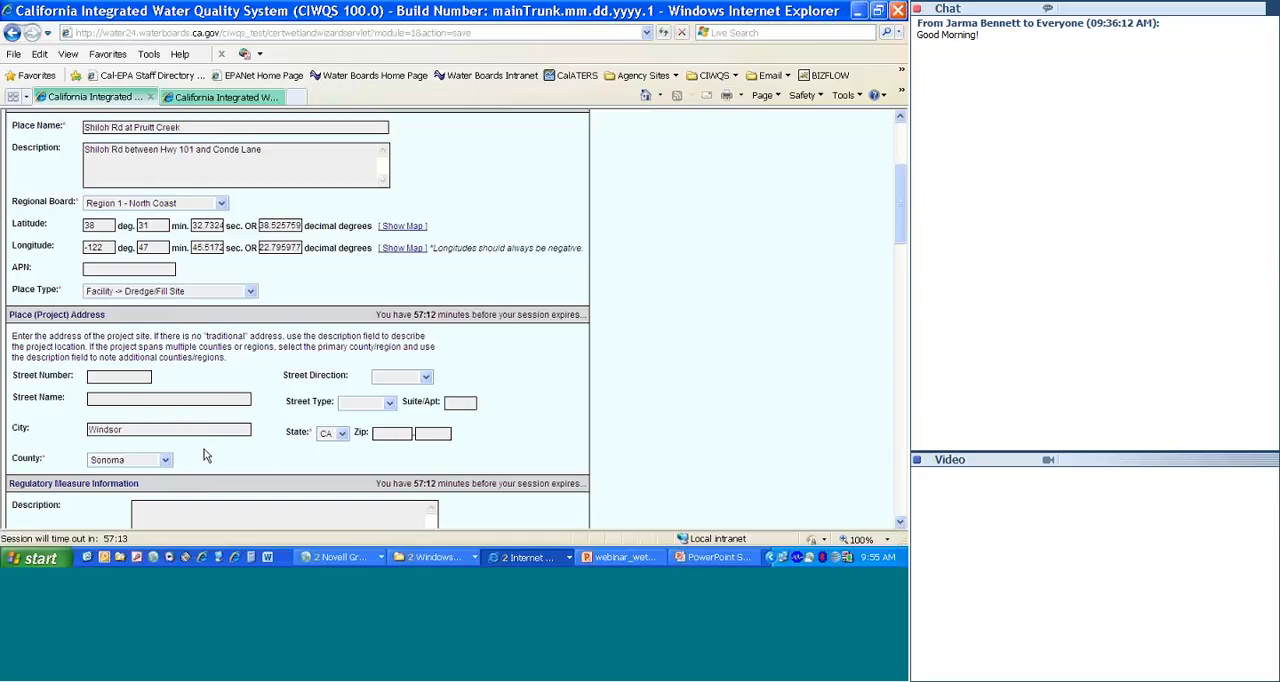
Step: Describe the regulatory measure as "Roadway improvements" and set its Reg Measure Status to Active
{"action": "left_click", "coordinate": [901, 524]}
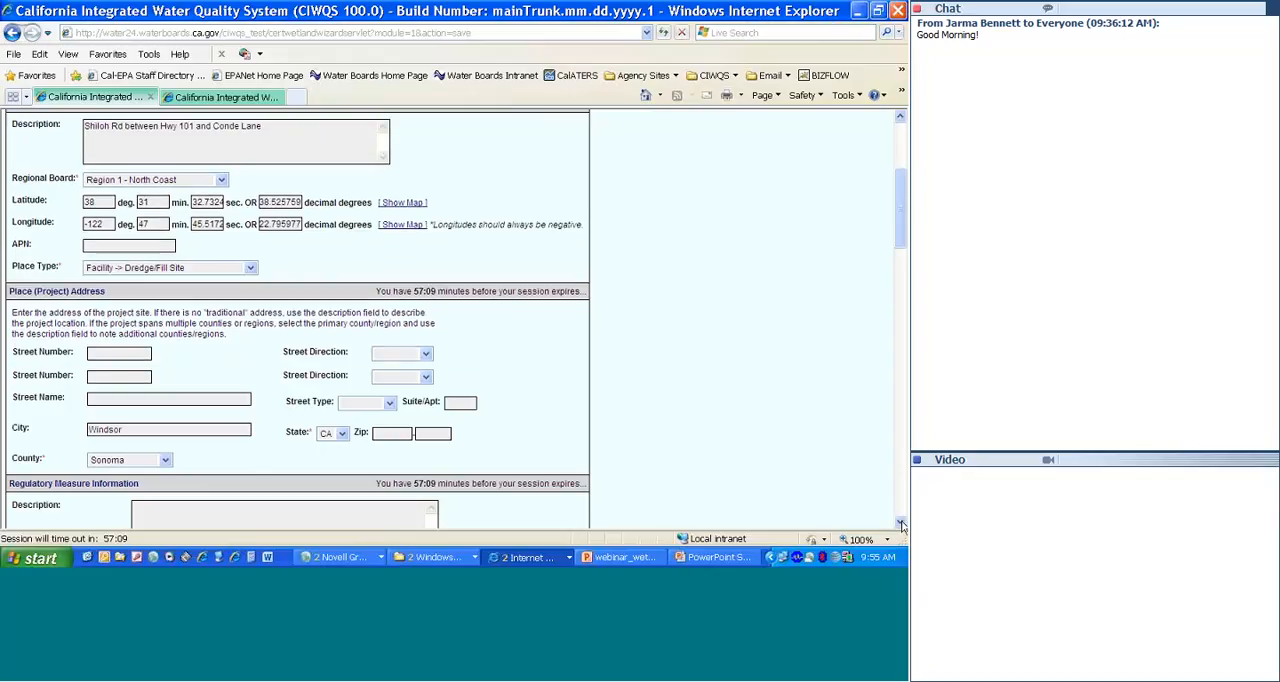
{"action": "left_click", "coordinate": [901, 524]}
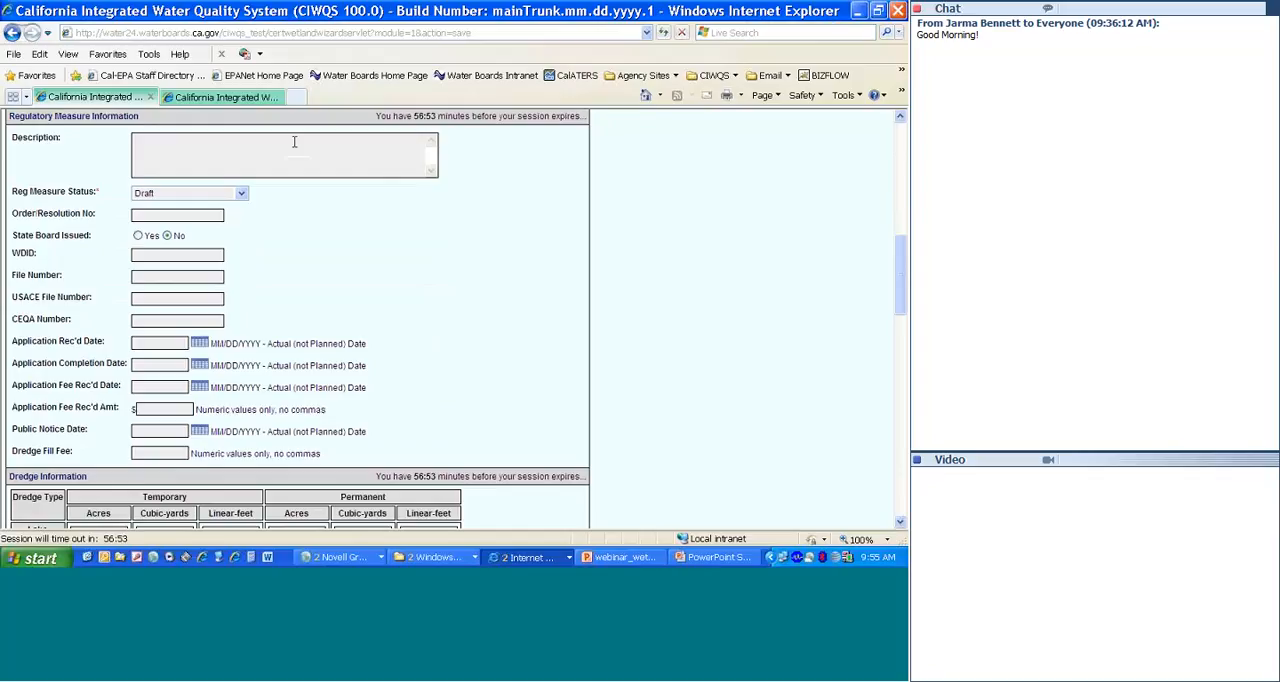
{"action": "type", "text": "Roadway improvements"}
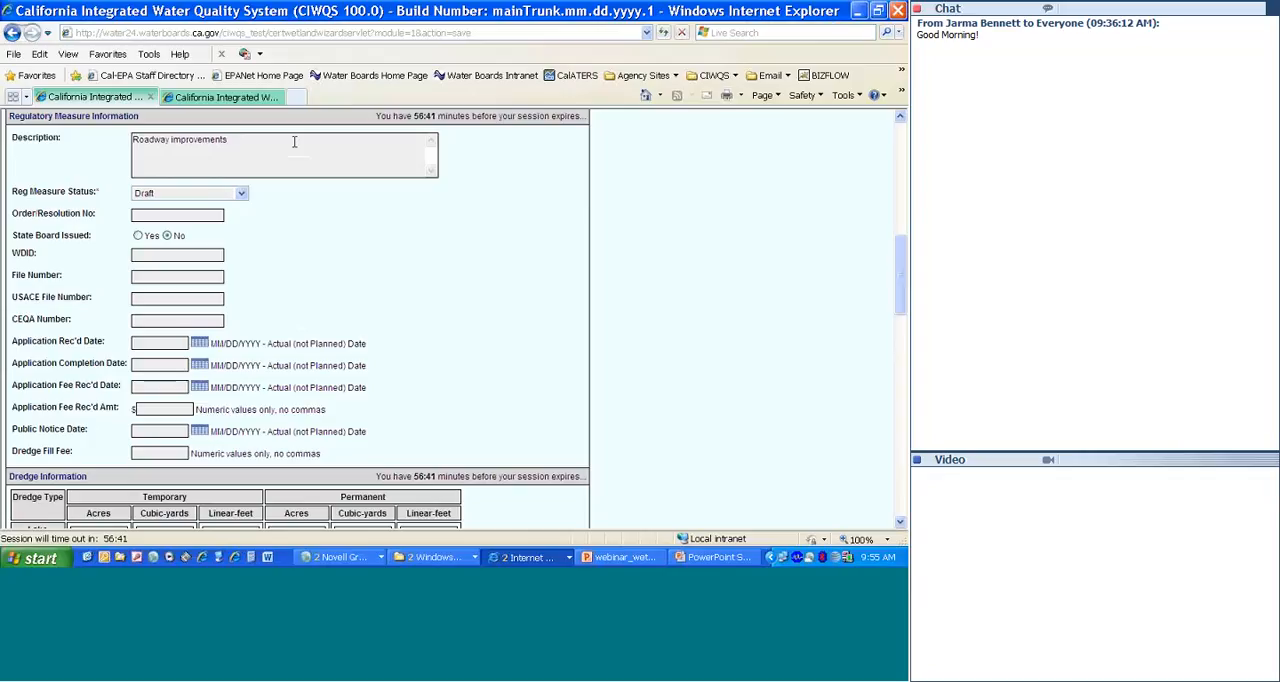
{"action": "left_click", "coordinate": [240, 196]}
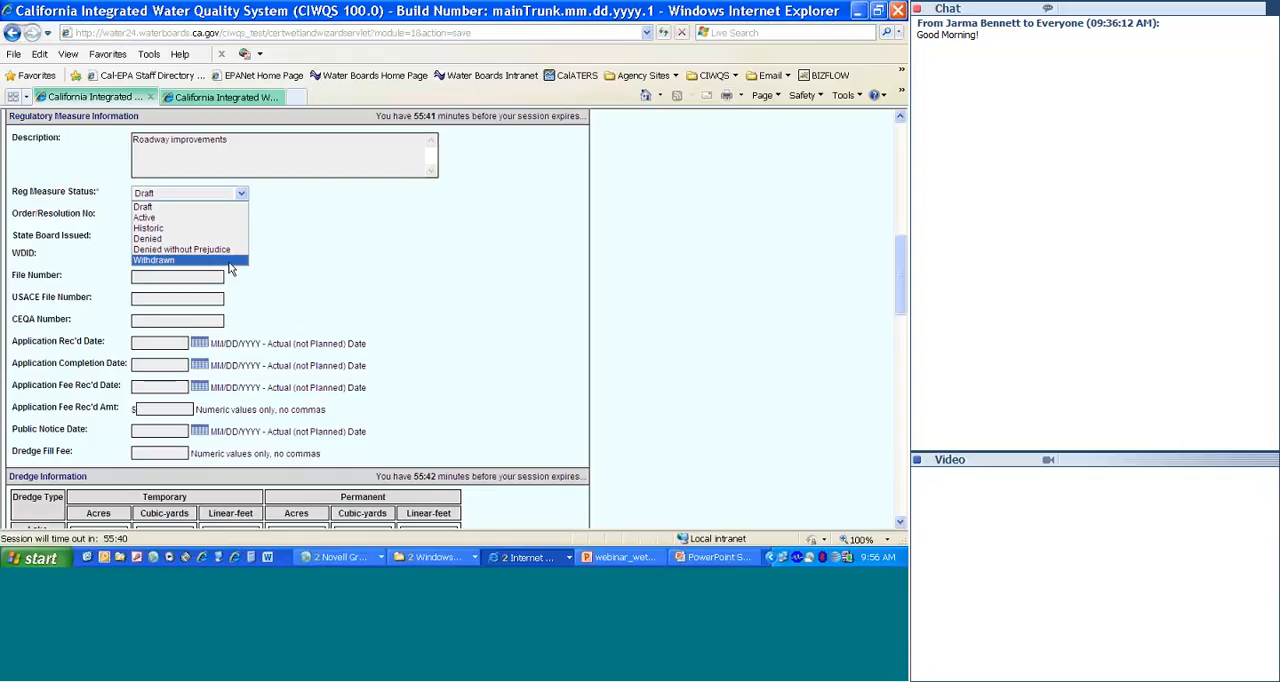
{"action": "left_click", "coordinate": [217, 218]}
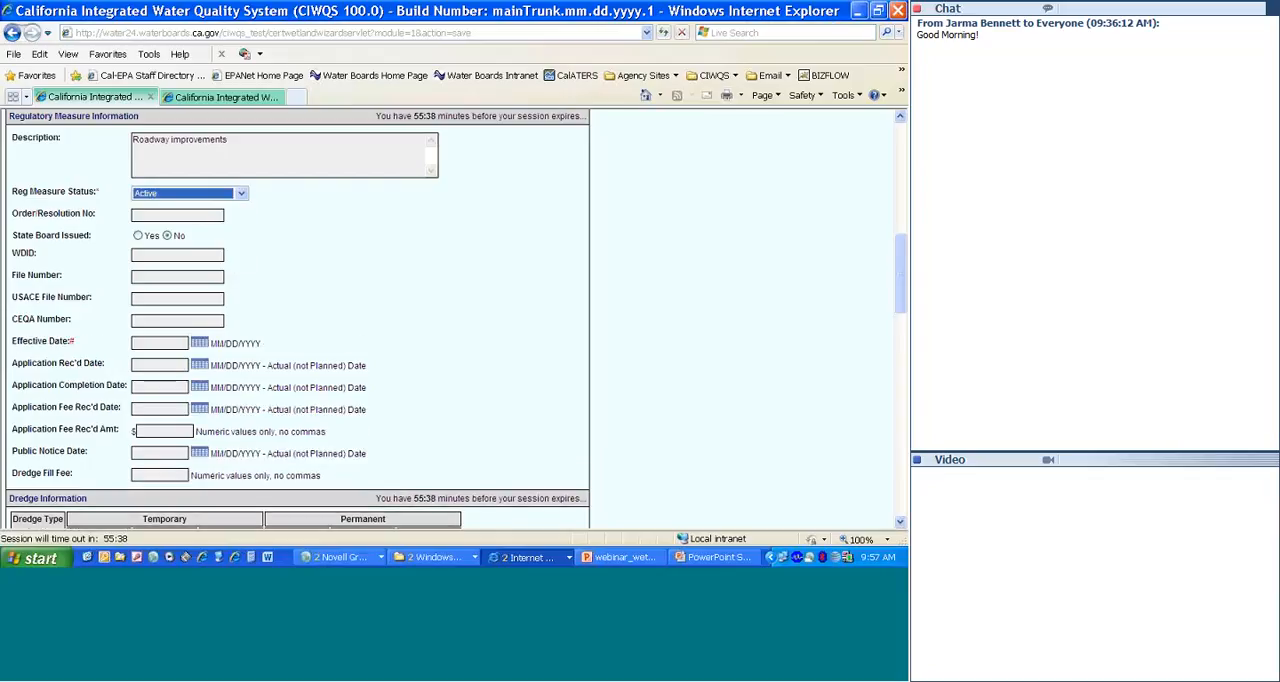
Step: Enter 1B0405WNSO as the regulatory measure's WDID
{"action": "left_click", "coordinate": [189, 257]}
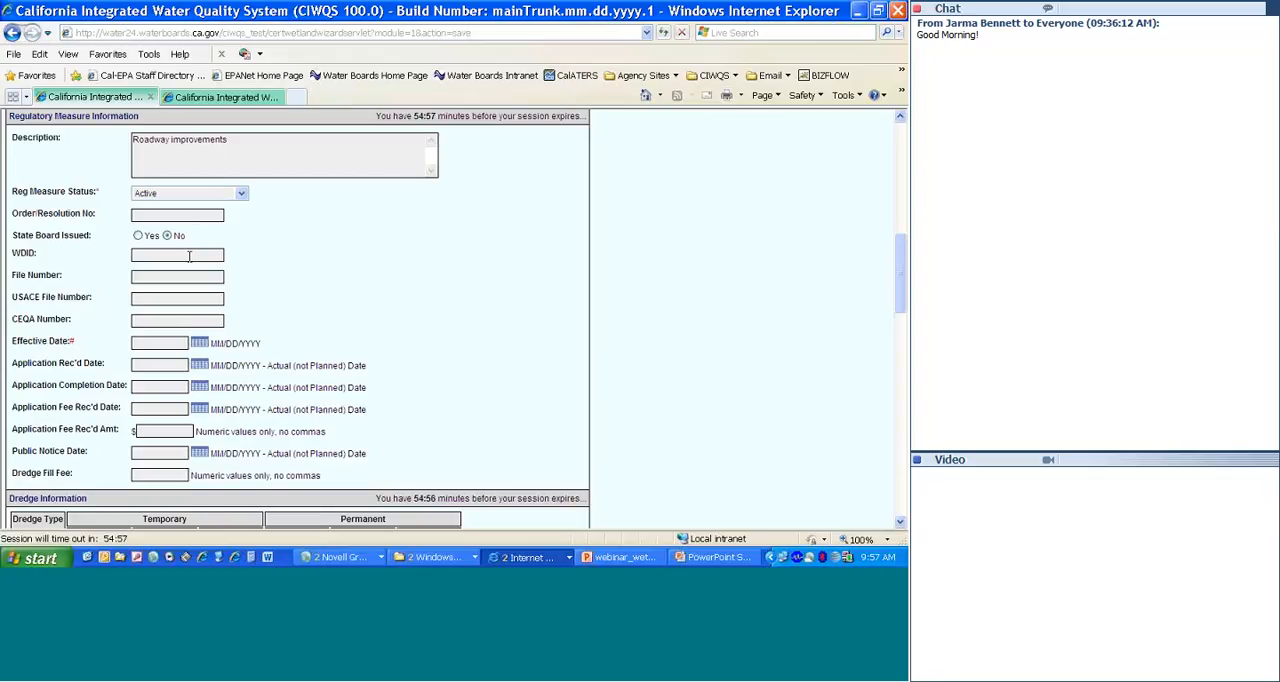
{"action": "type", "text": "1B0405WNSO"}
{"action": "left_click", "coordinate": [192, 298]}
{"action": "type", "text": "2004-2"}
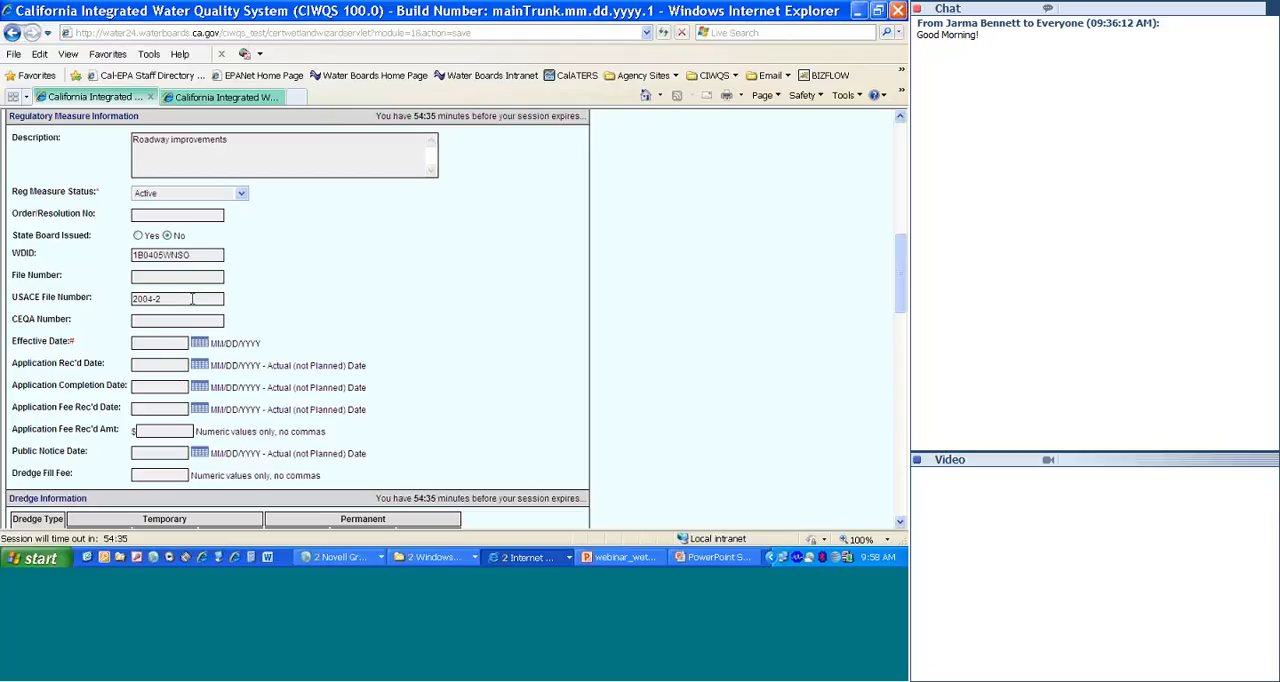
{"action": "type", "text": "68"}
{"action": "type", "text": "351-"}
{"action": "type", "text": "N"}
{"action": "type", "text": "200"}
{"action": "type", "text": "20"}
{"action": "type", "text": "92"}
{"action": "type", "text": "05"}
{"action": "type", "text": "1"}
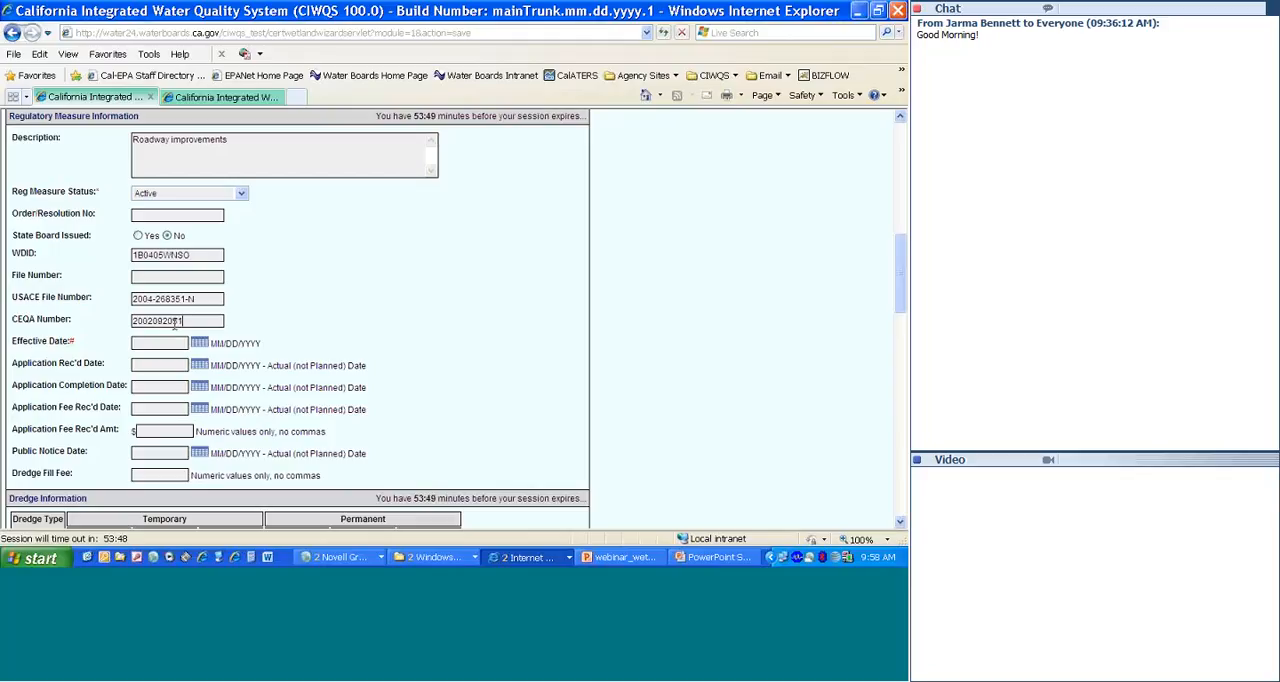
Step: Set the regulatory measure's Effective Date to 03/30/2011
{"action": "left_click", "coordinate": [160, 344]}
{"action": "type", "text": "03/30/2011"}
Step: Enter 02/28/2011 as the Public Notice Date
{"action": "mouse_move", "coordinate": [71, 340]}
{"action": "type", "text": "02/28"}
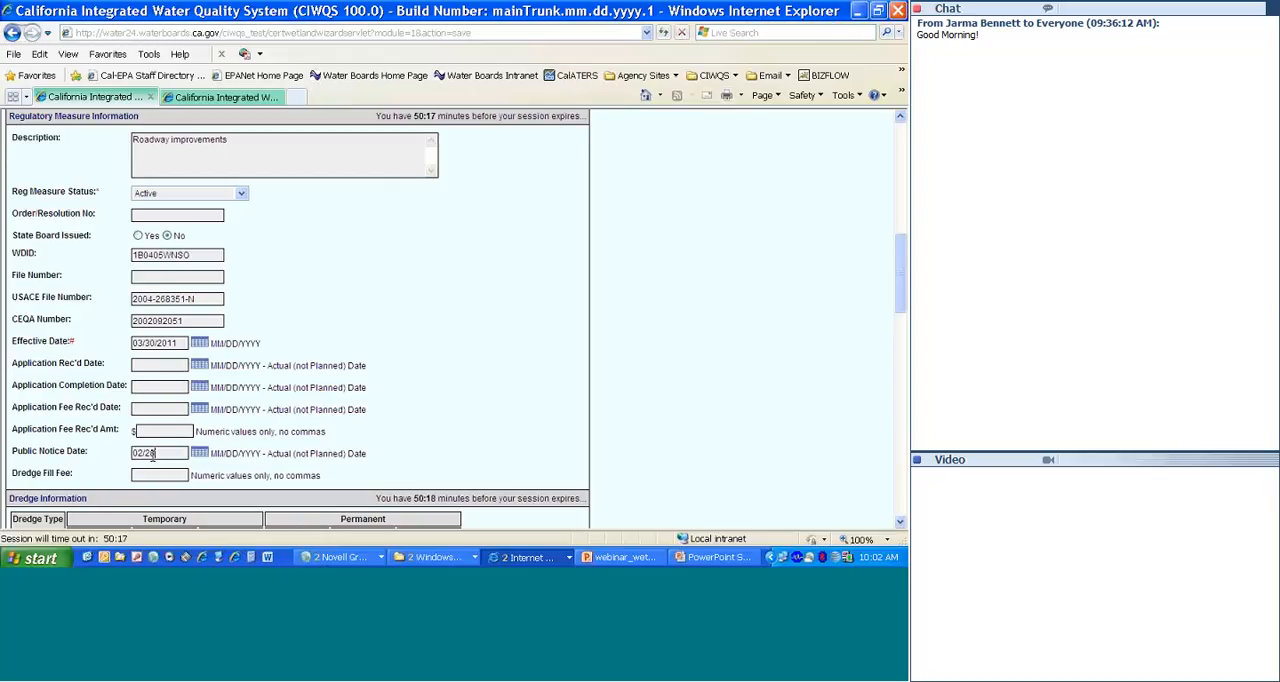
{"action": "type", "text": "/2011"}
Step: Record the permanent streambed fill in the Fill Information table as 0.044 acres and 182 linear feet
{"action": "left_click", "coordinate": [901, 524]}
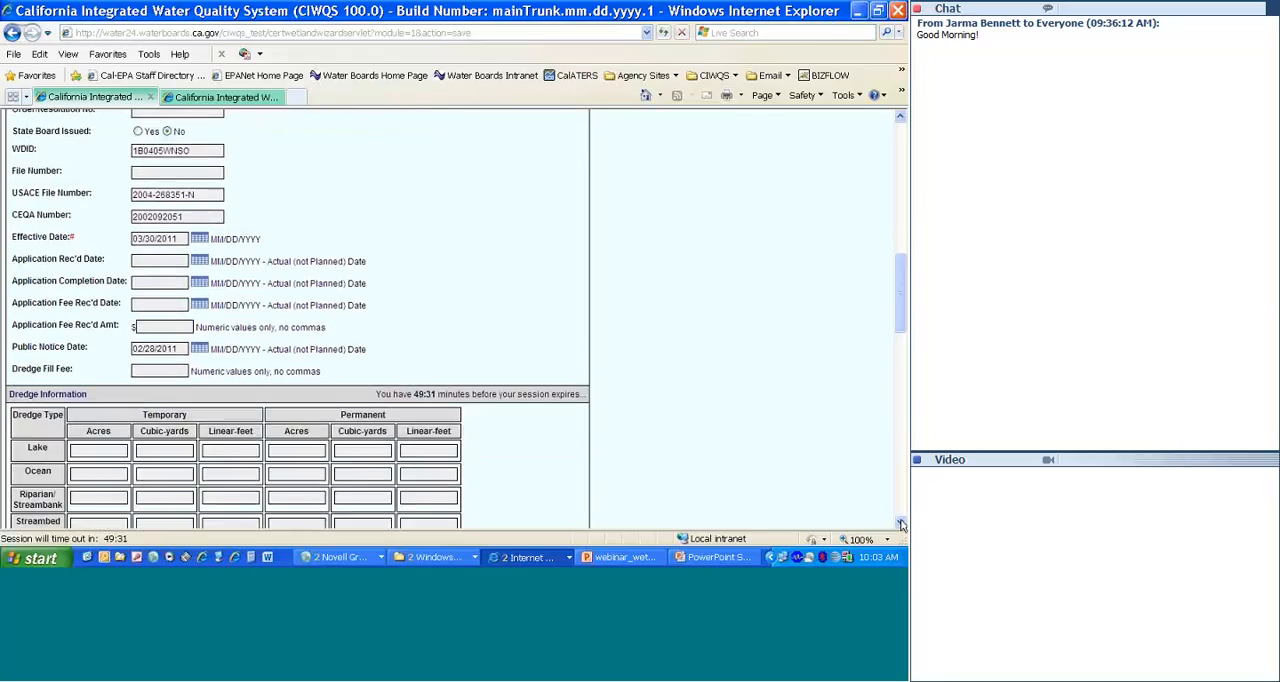
{"action": "left_click", "coordinate": [901, 524]}
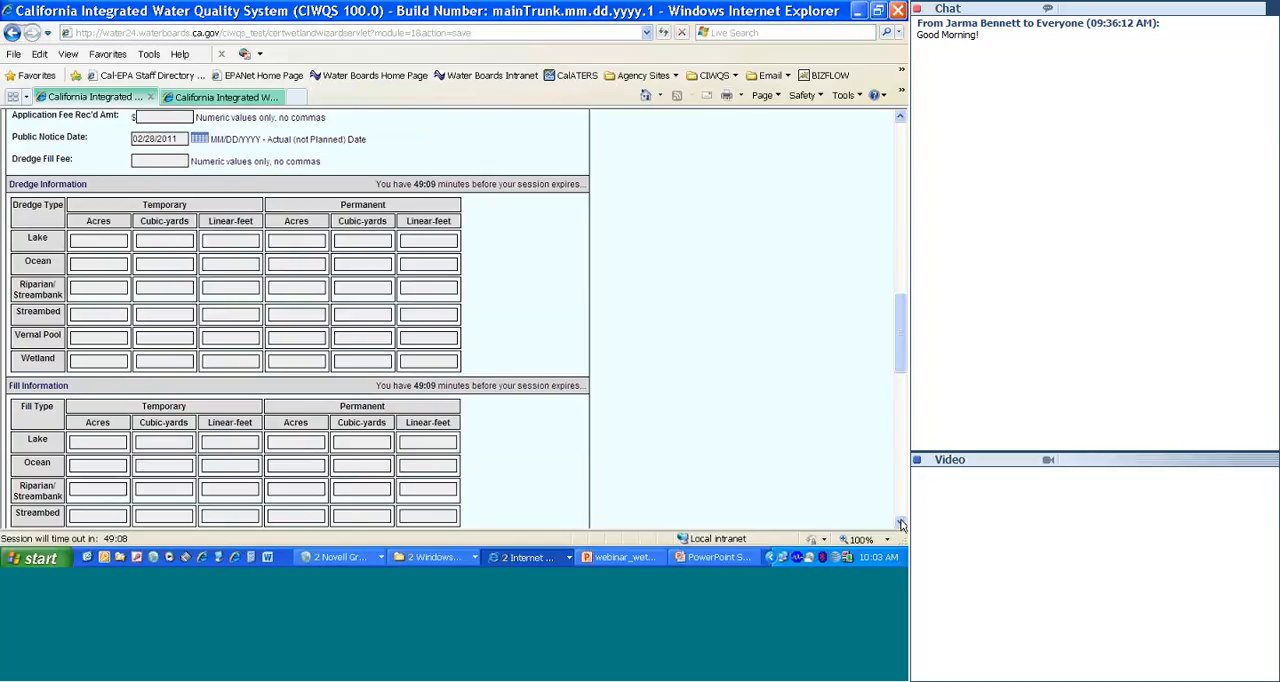
{"action": "left_click", "coordinate": [901, 524]}
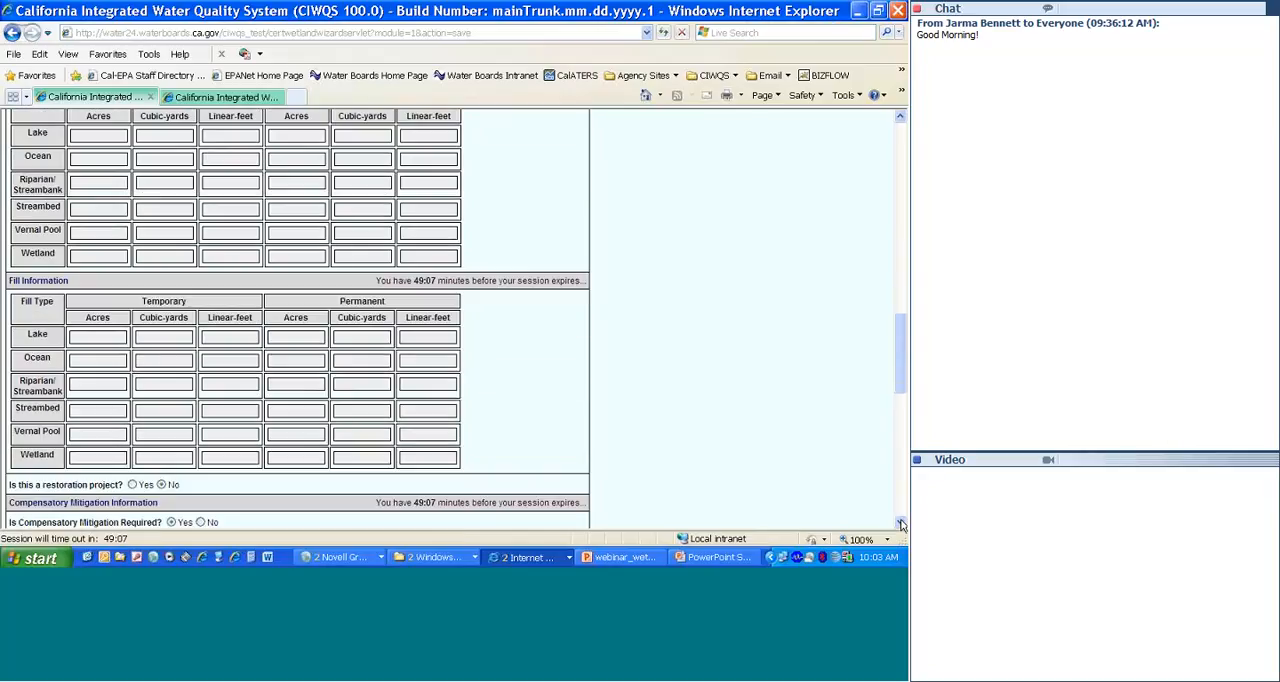
{"action": "left_click", "coordinate": [901, 524]}
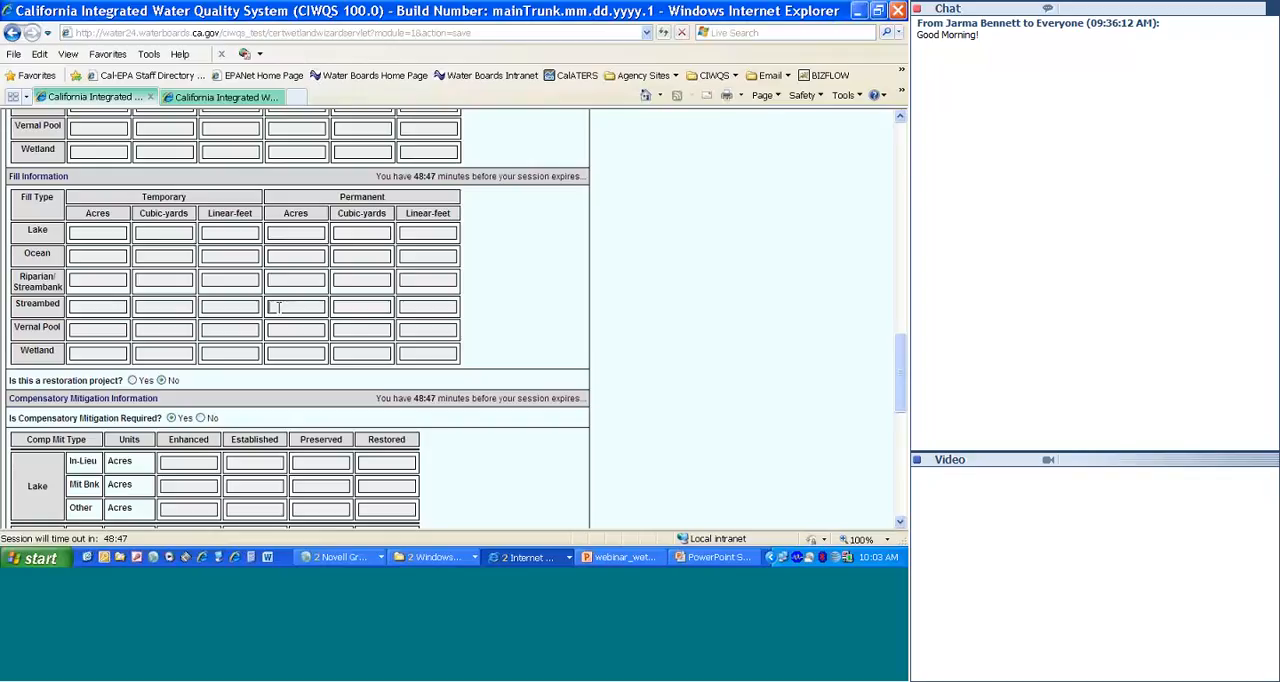
{"action": "type", "text": "0.3"}
{"action": "type", "text": "44"}
{"action": "left_click", "coordinate": [409, 306]}
{"action": "type", "text": "1"}
{"action": "type", "text": "52"}
Step: Switch the compensatory mitigation requirement to No and back to Yes
{"action": "left_click", "coordinate": [901, 525]}
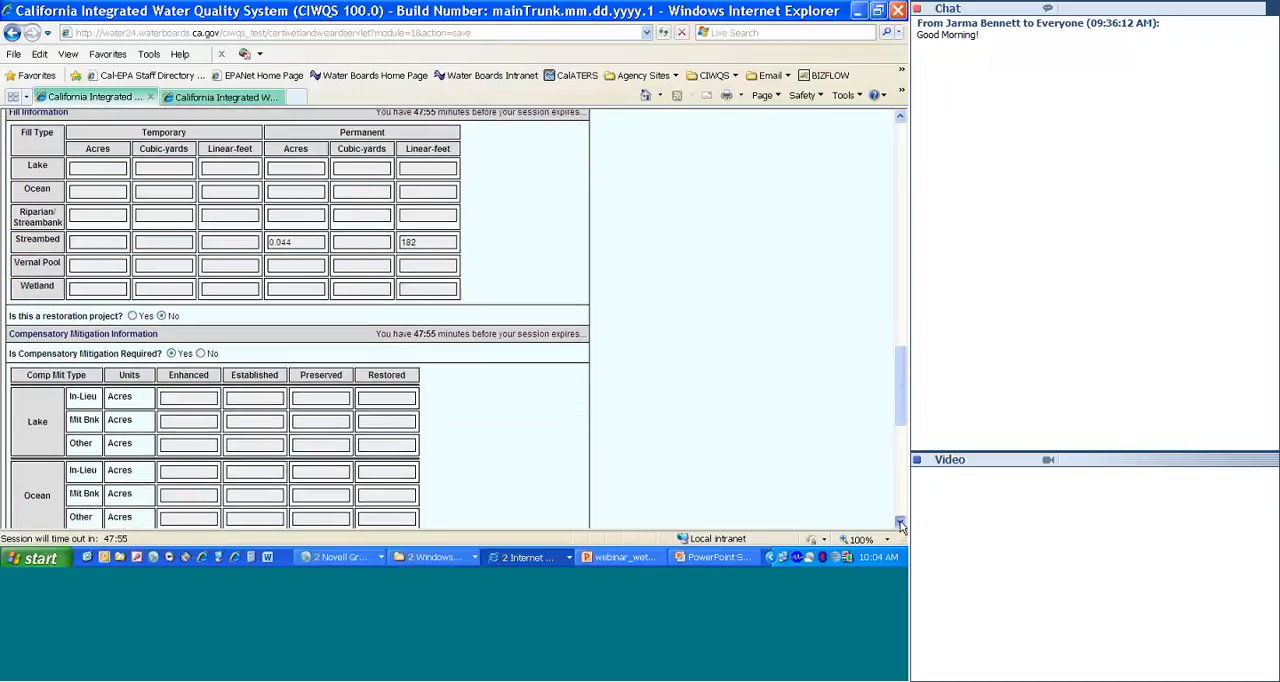
{"action": "left_click", "coordinate": [901, 525]}
{"action": "left_click", "coordinate": [901, 525]}
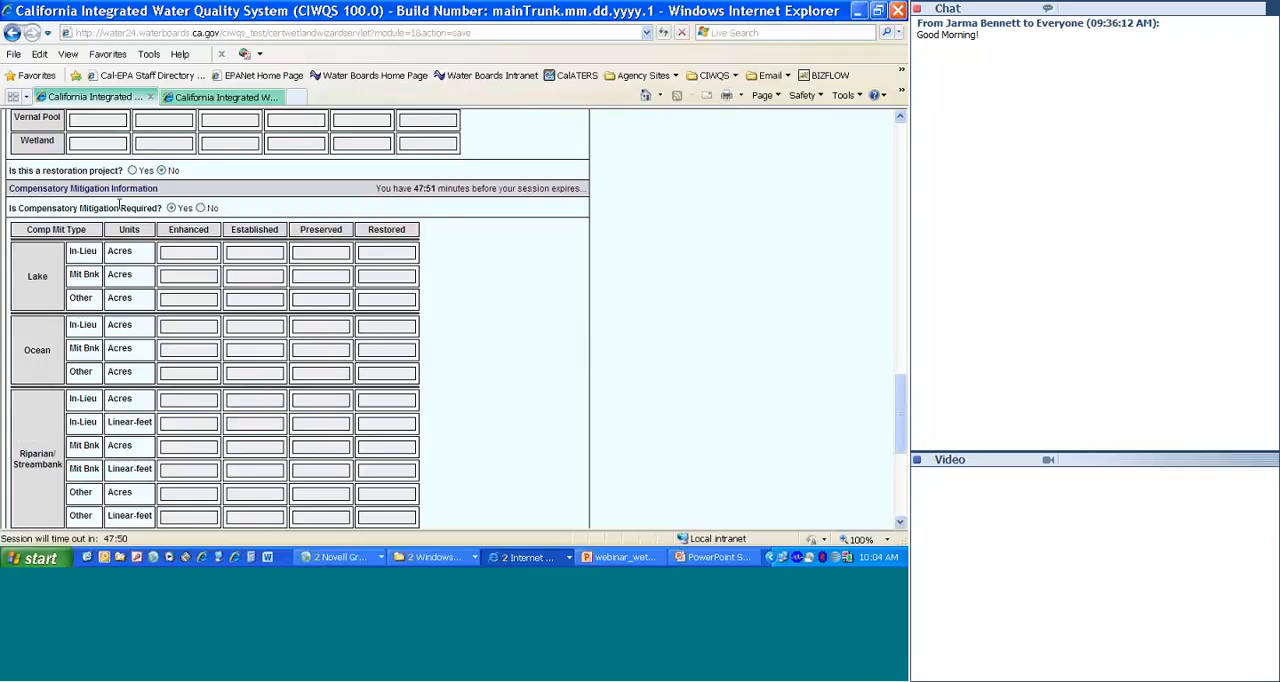
{"action": "left_click", "coordinate": [200, 208]}
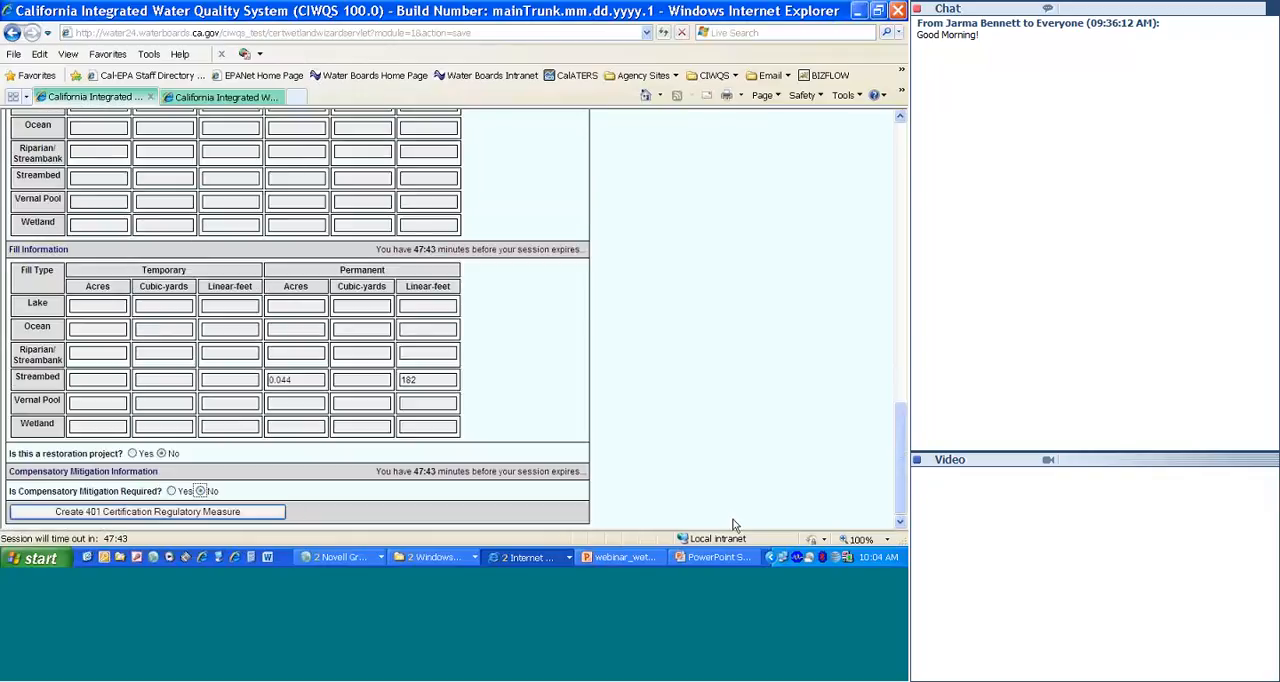
{"action": "left_click", "coordinate": [171, 491]}
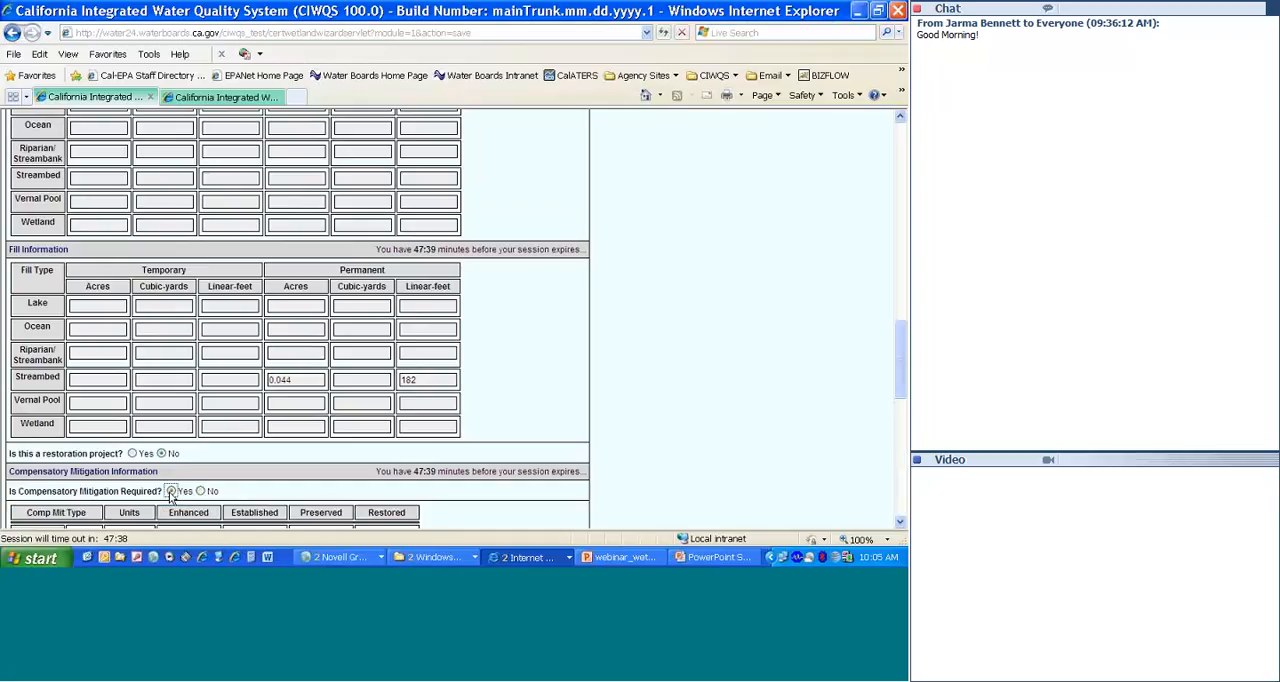
{"action": "left_click", "coordinate": [900, 522]}
{"action": "scroll", "coordinate": [900, 522], "scroll_direction": "down", "scroll_amount": 5}
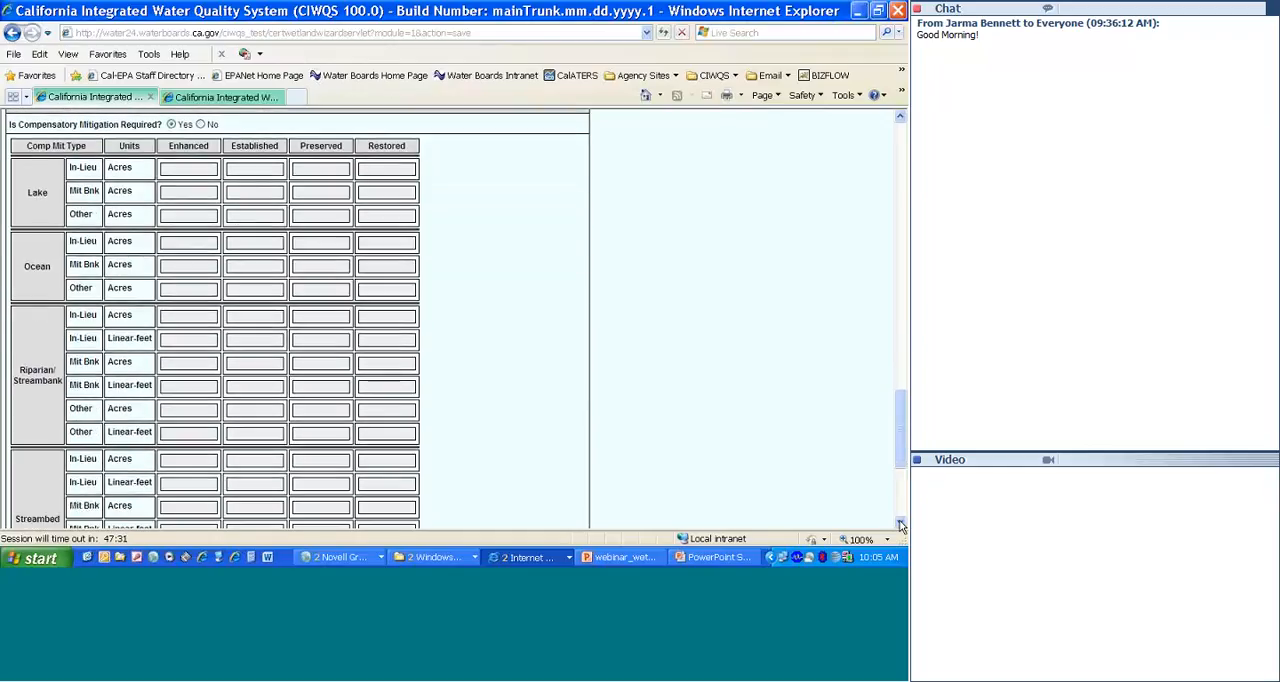
{"action": "left_click", "coordinate": [900, 523]}
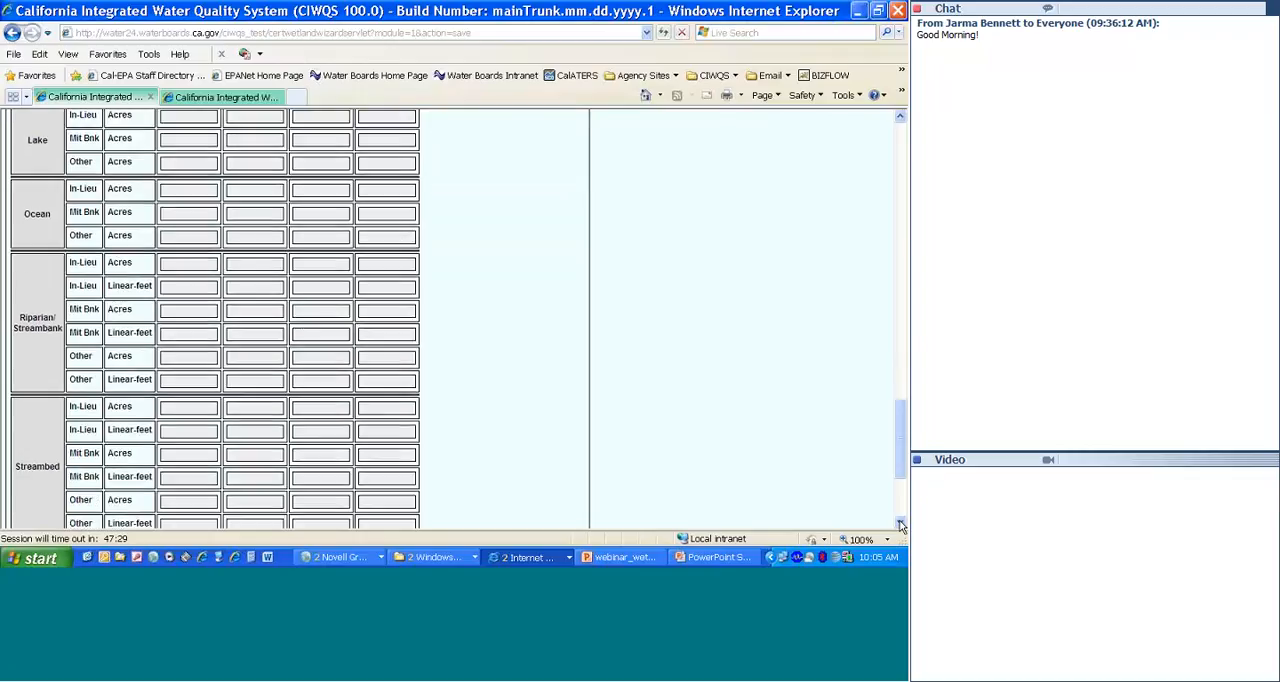
{"action": "left_click", "coordinate": [900, 120]}
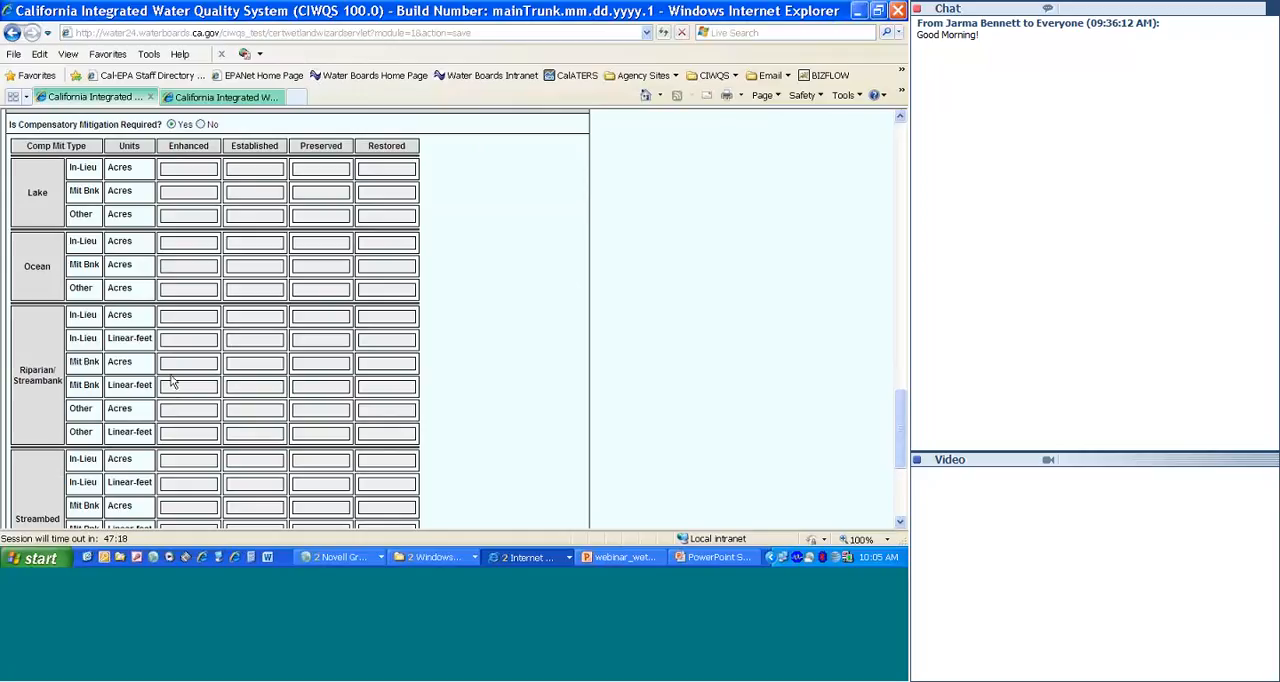
{"action": "left_click", "coordinate": [266, 363]}
{"action": "type", "text": "0.12"}
{"action": "key", "text": "BackSpace"}
{"action": "key", "text": "BackSpace"}
{"action": "key", "text": "BackSpace"}
{"action": "key", "text": "BackSpace"}
Step: Enter 0.12 acres of established streambed mitigation bank in the Compensatory Mitigation table
{"action": "left_click", "coordinate": [901, 525]}
{"action": "left_click", "coordinate": [901, 525]}
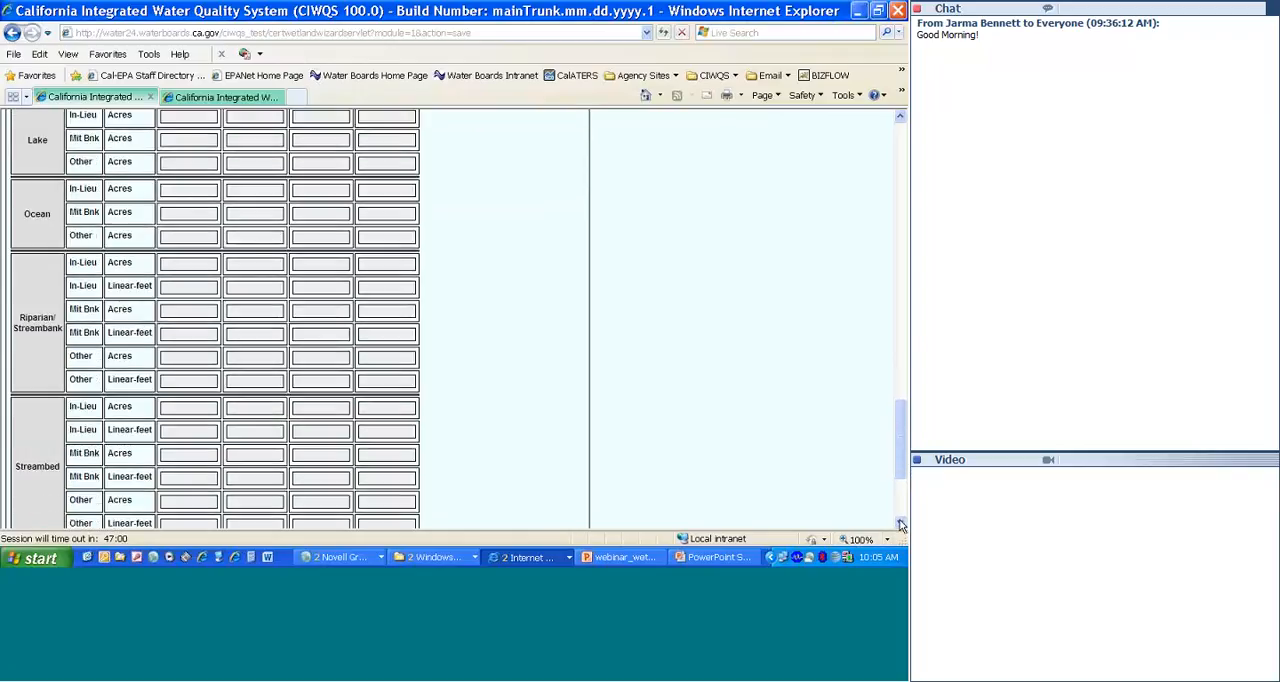
{"action": "left_click", "coordinate": [901, 525]}
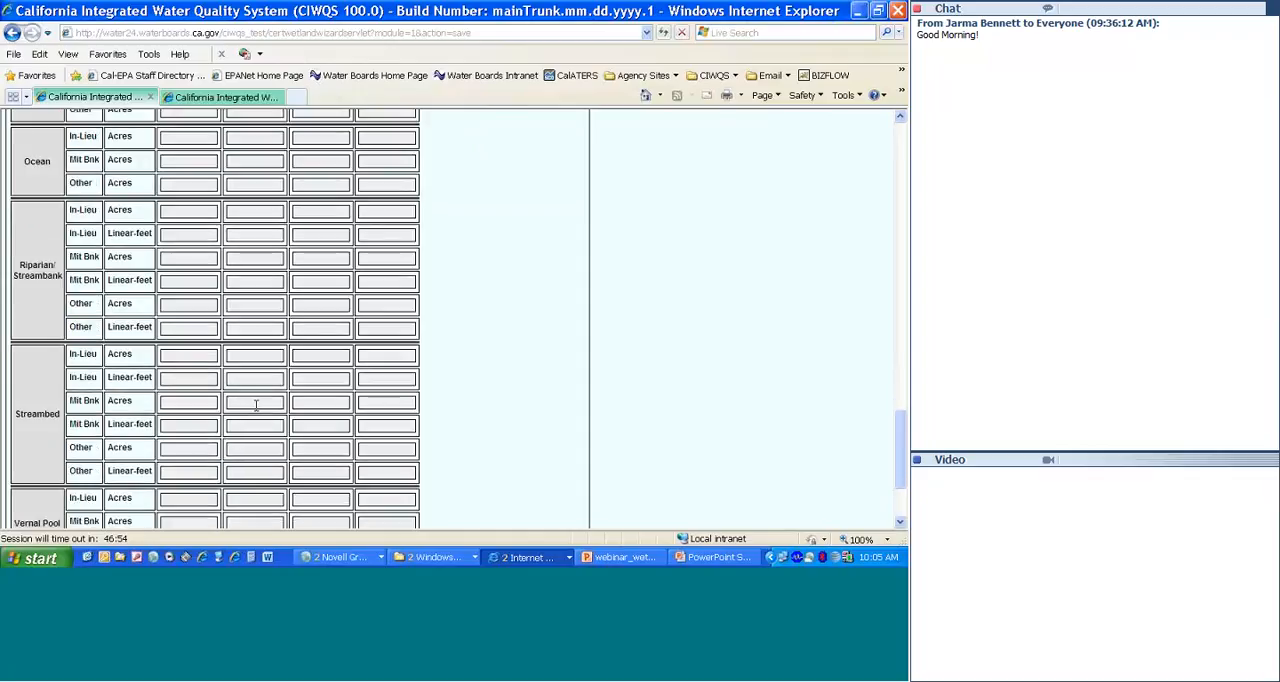
{"action": "type", "text": "0"}
{"action": "type", "text": ".044"}
{"action": "key", "text": "BackSpace"}
{"action": "key", "text": "BackSpace"}
{"action": "key", "text": "BackSpace"}
{"action": "type", "text": "12"}
Step: Create the 401 Certification regulatory measure and review its related organizations, places, identifiers and dates
{"action": "left_click", "coordinate": [900, 524]}
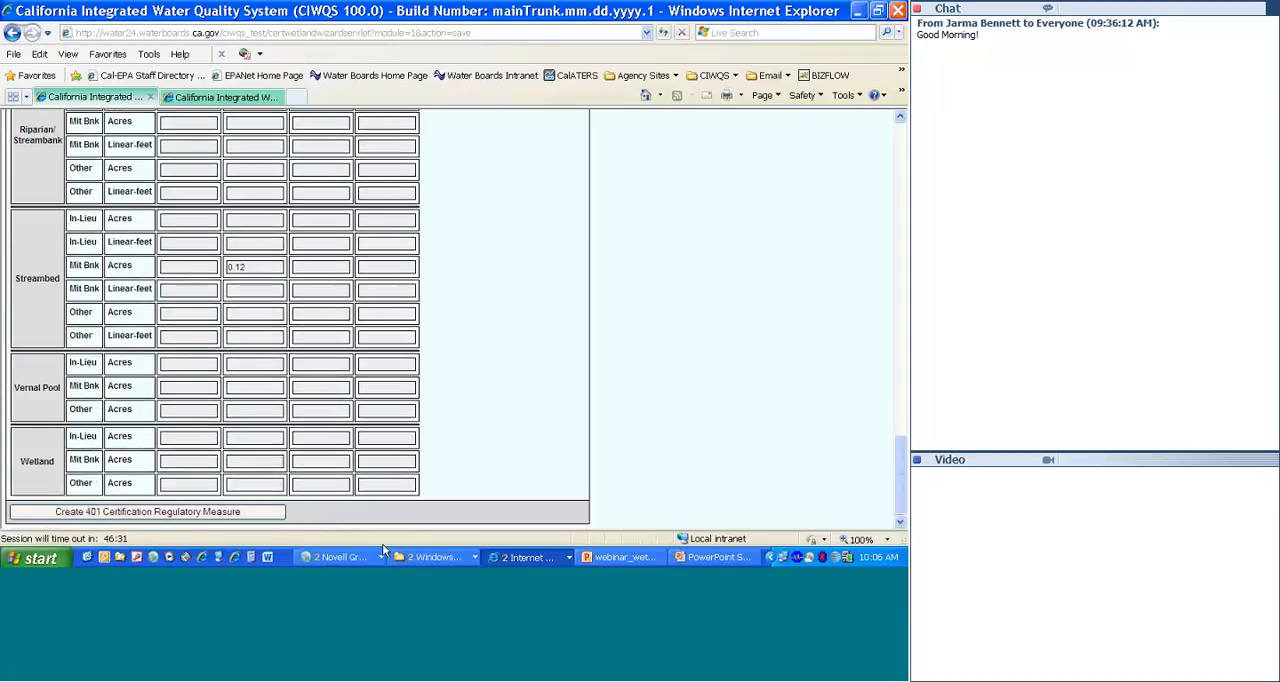
{"action": "left_click", "coordinate": [211, 512]}
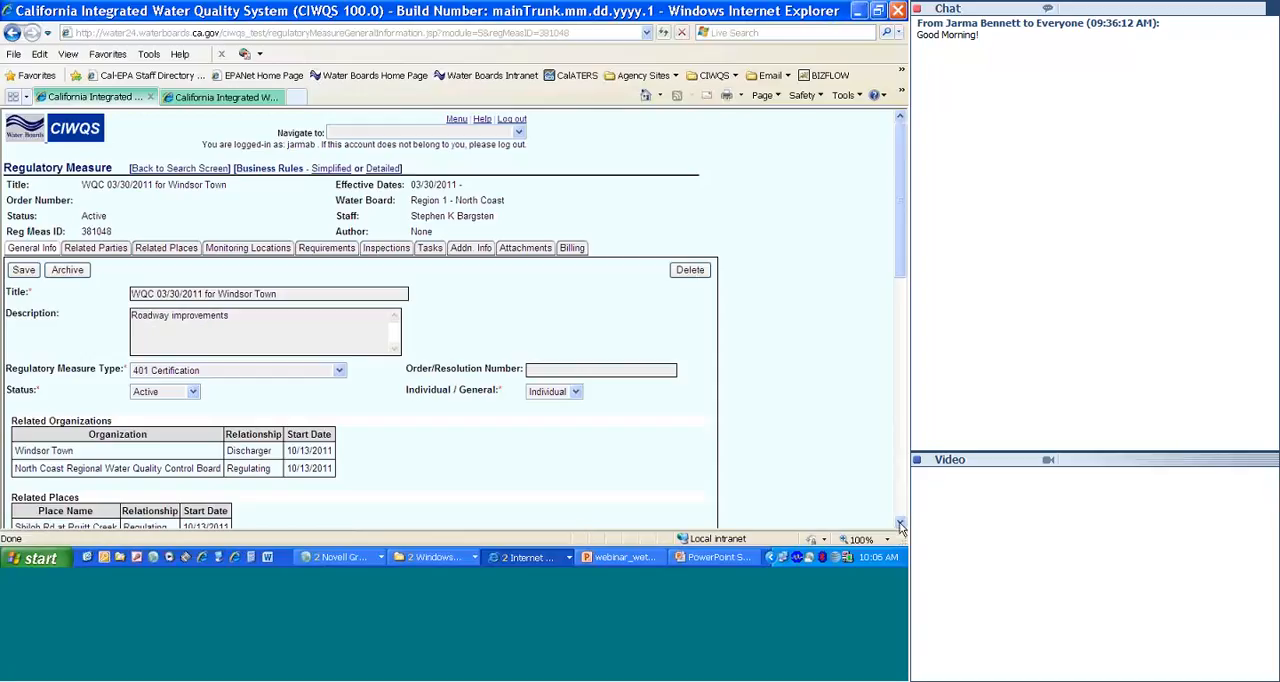
{"action": "scroll", "coordinate": [900, 525], "scroll_direction": "down", "scroll_amount": 5}
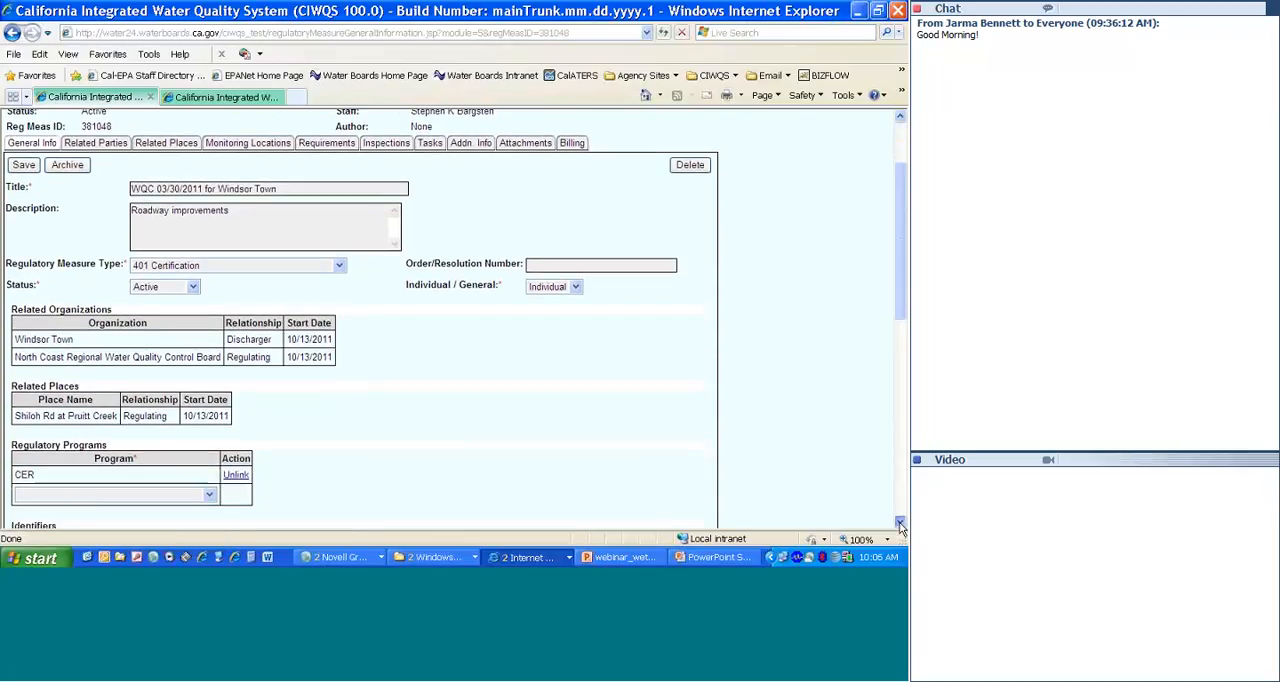
{"action": "scroll", "coordinate": [900, 525], "scroll_direction": "down", "scroll_amount": 1}
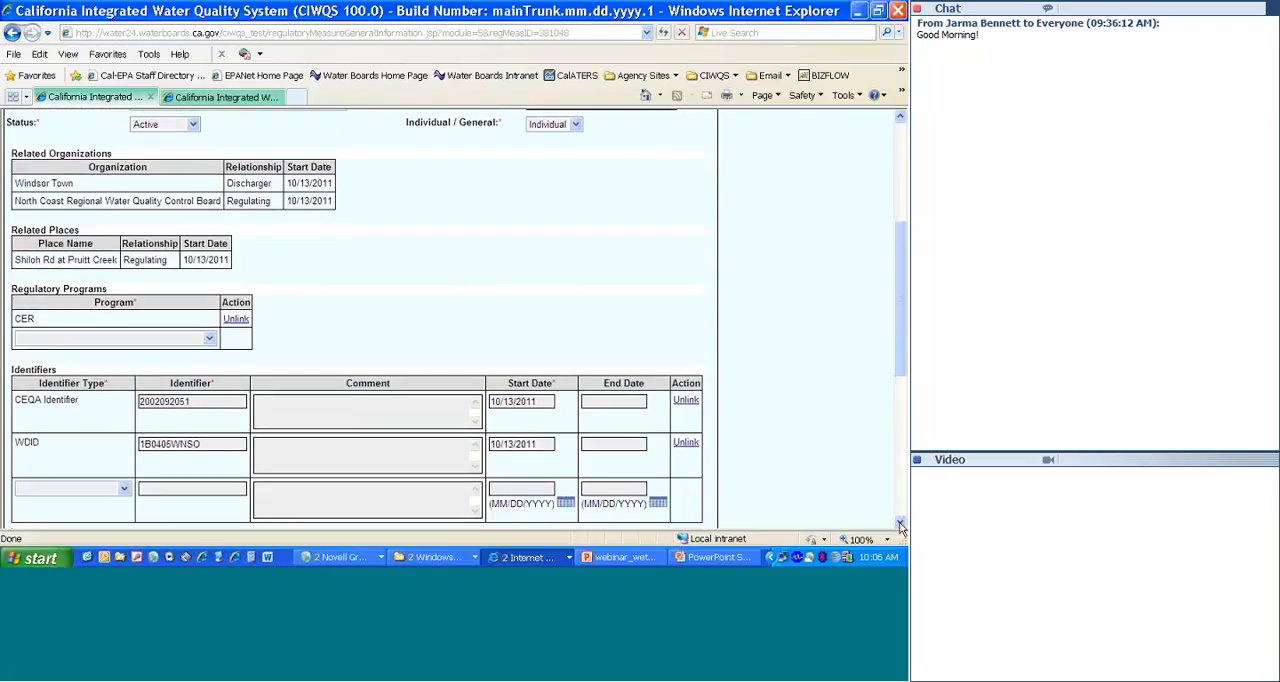
{"action": "scroll", "coordinate": [900, 525], "scroll_direction": "down", "scroll_amount": 1}
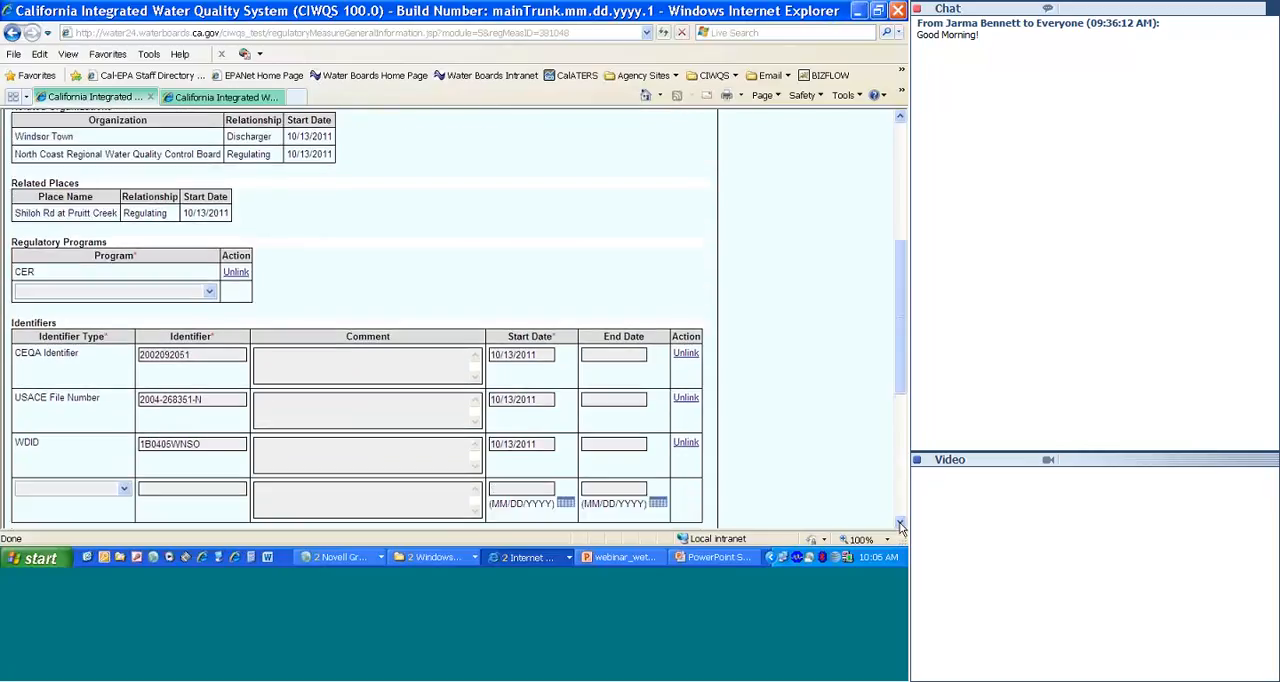
{"action": "scroll", "coordinate": [900, 527], "scroll_direction": "down", "scroll_amount": 4}
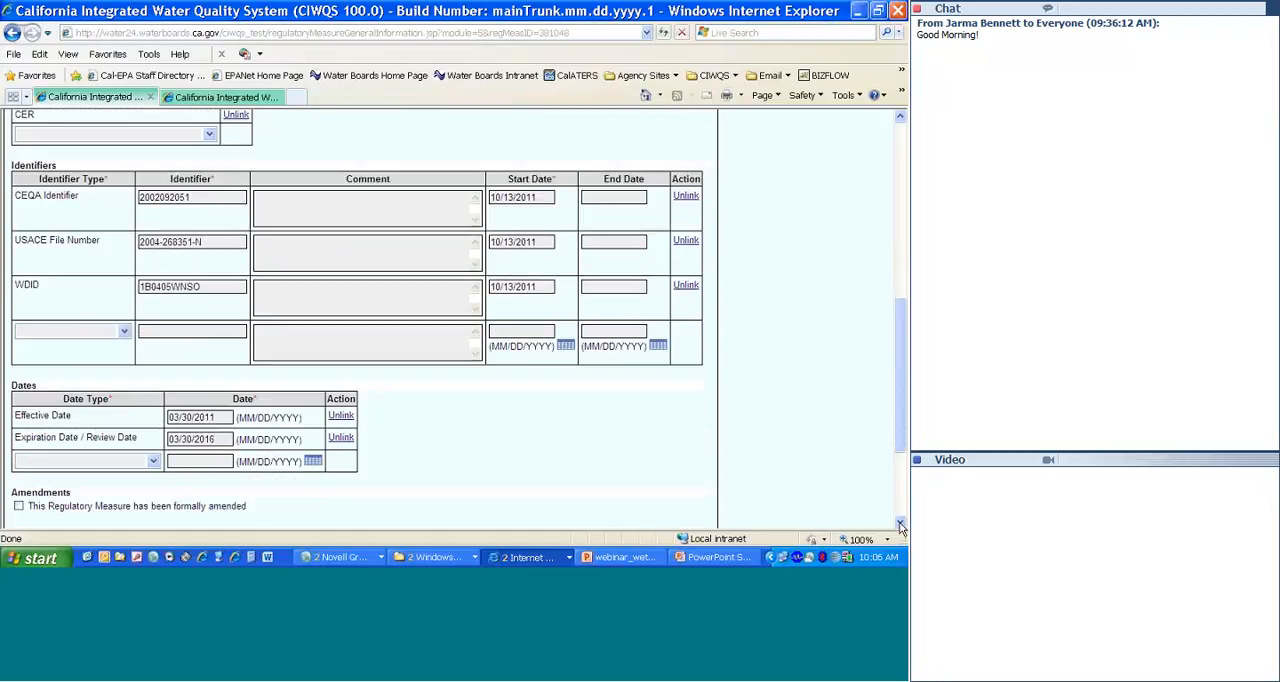
{"action": "scroll", "coordinate": [900, 527], "scroll_direction": "down", "scroll_amount": 3}
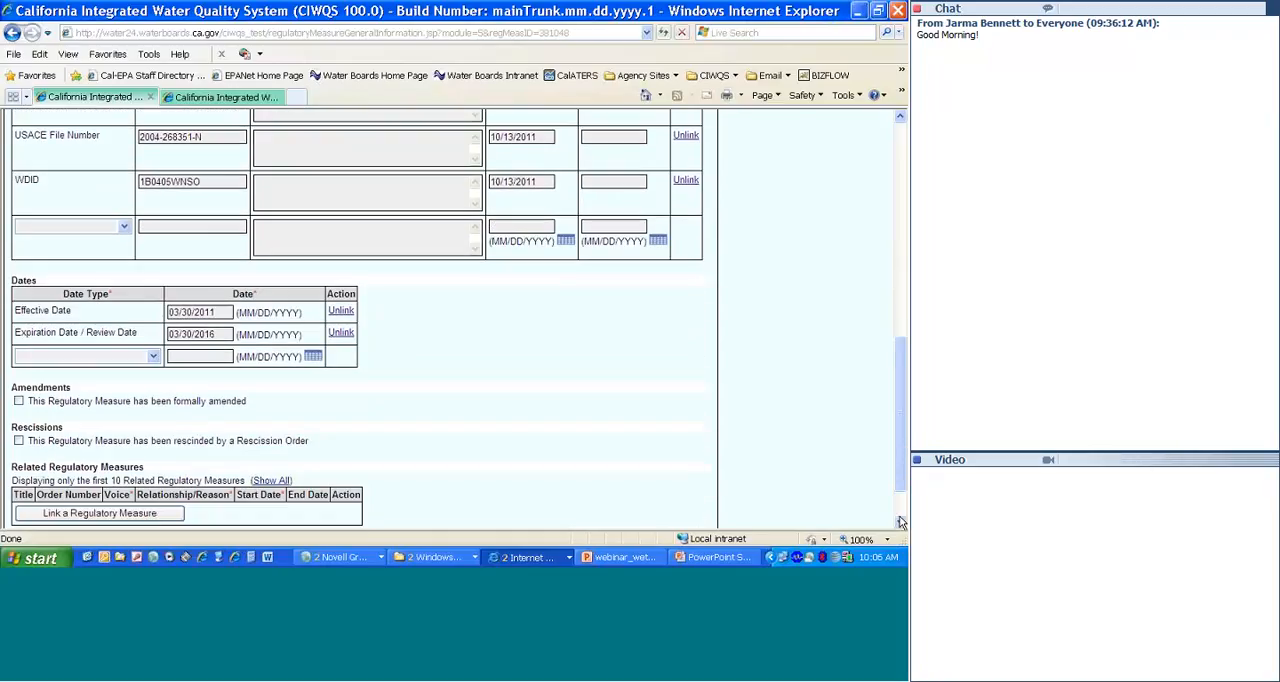
{"action": "left_click_drag", "start_coordinate": [900, 490], "coordinate": [902, 256]}
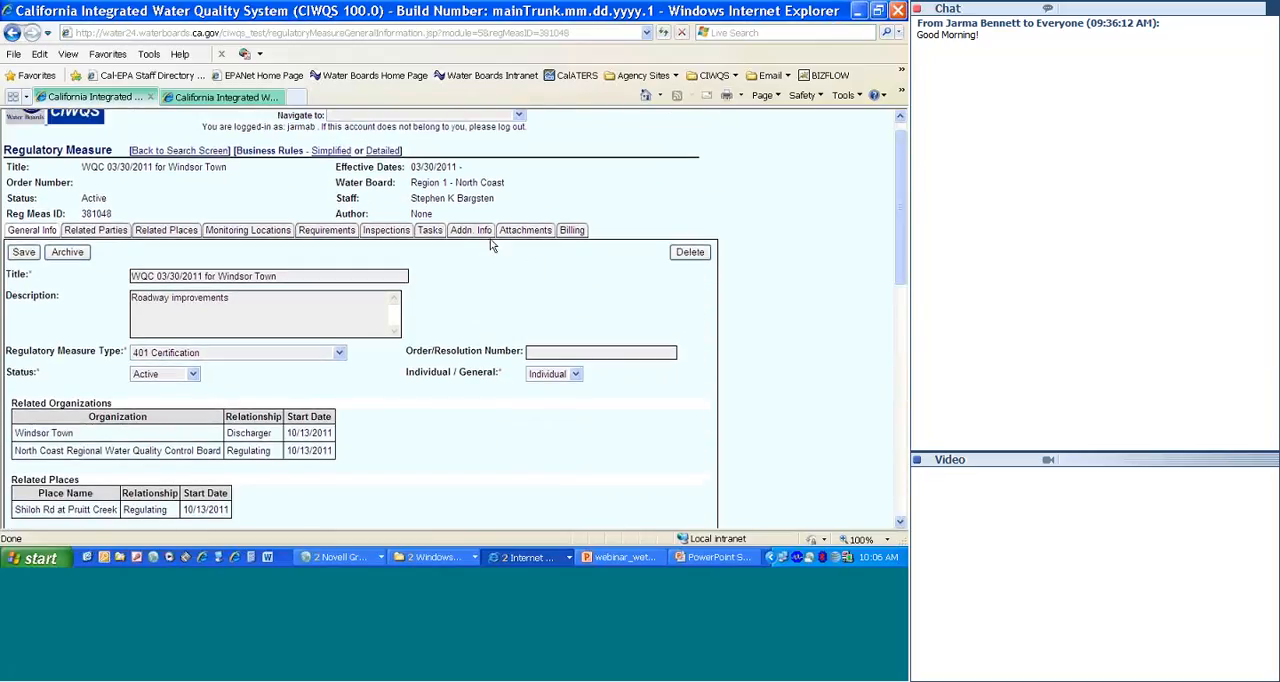
Step: Open the new regulatory measure's attachments page
{"action": "left_click", "coordinate": [545, 231]}
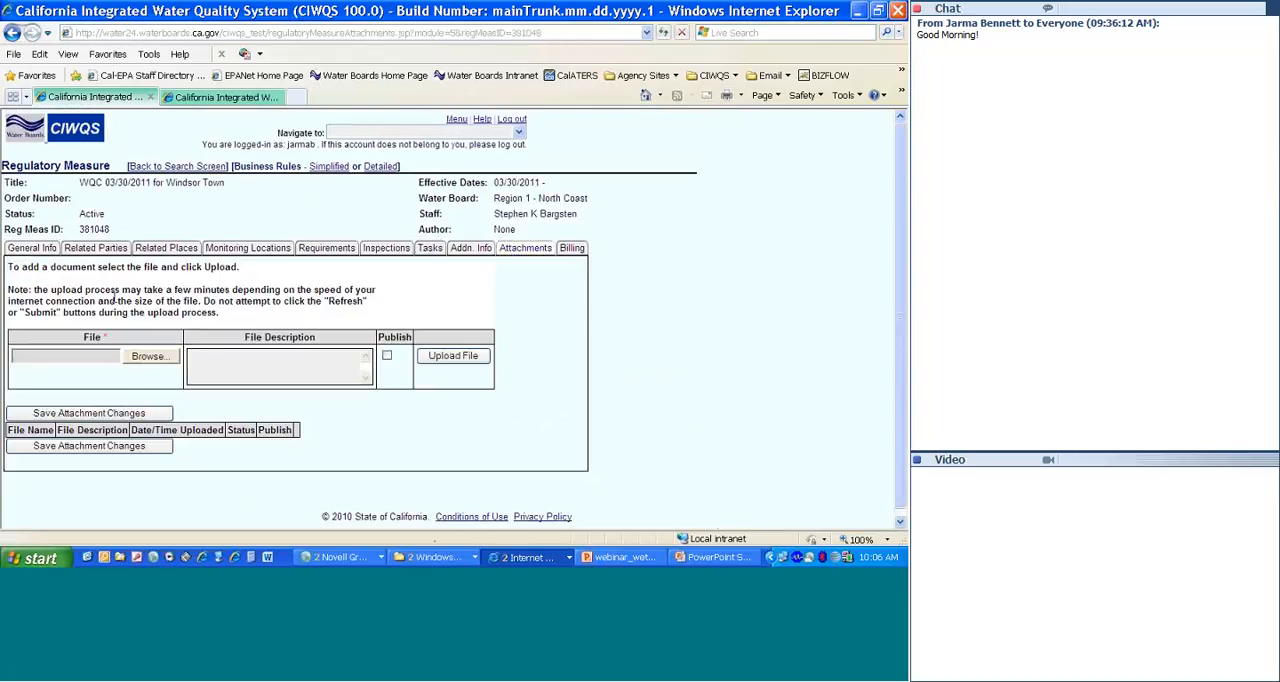
{"action": "left_click", "coordinate": [152, 362]}
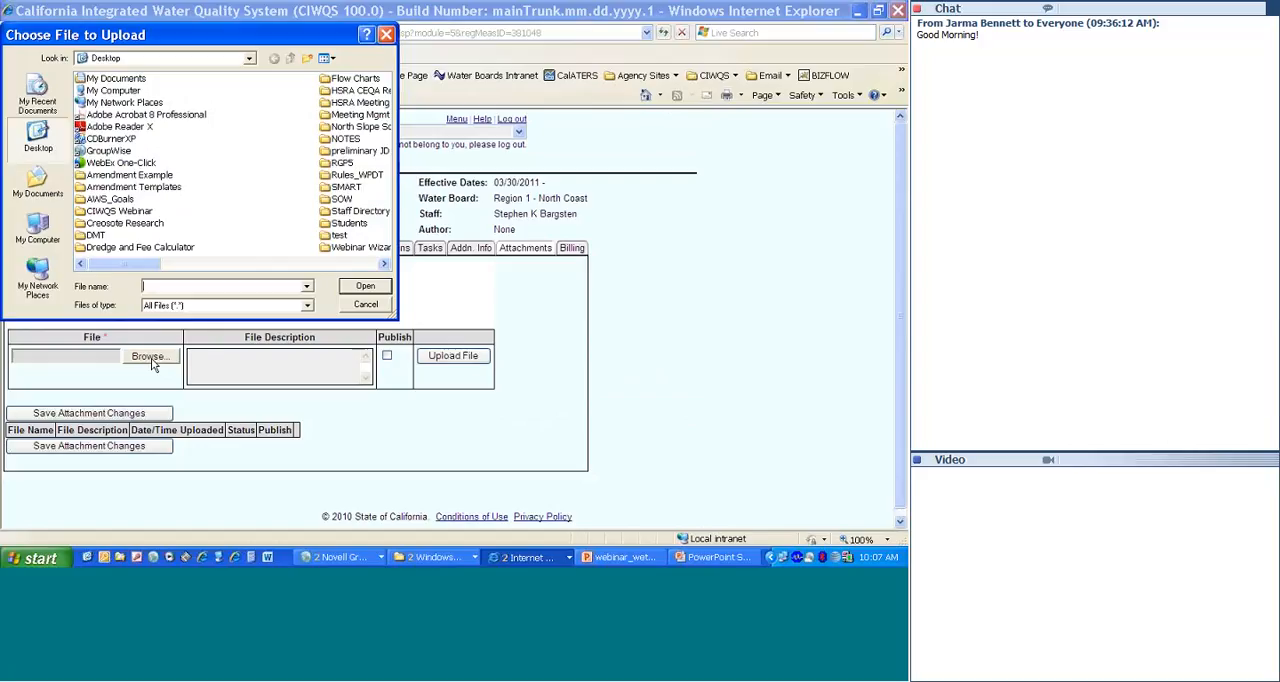
{"action": "left_click", "coordinate": [386, 36]}
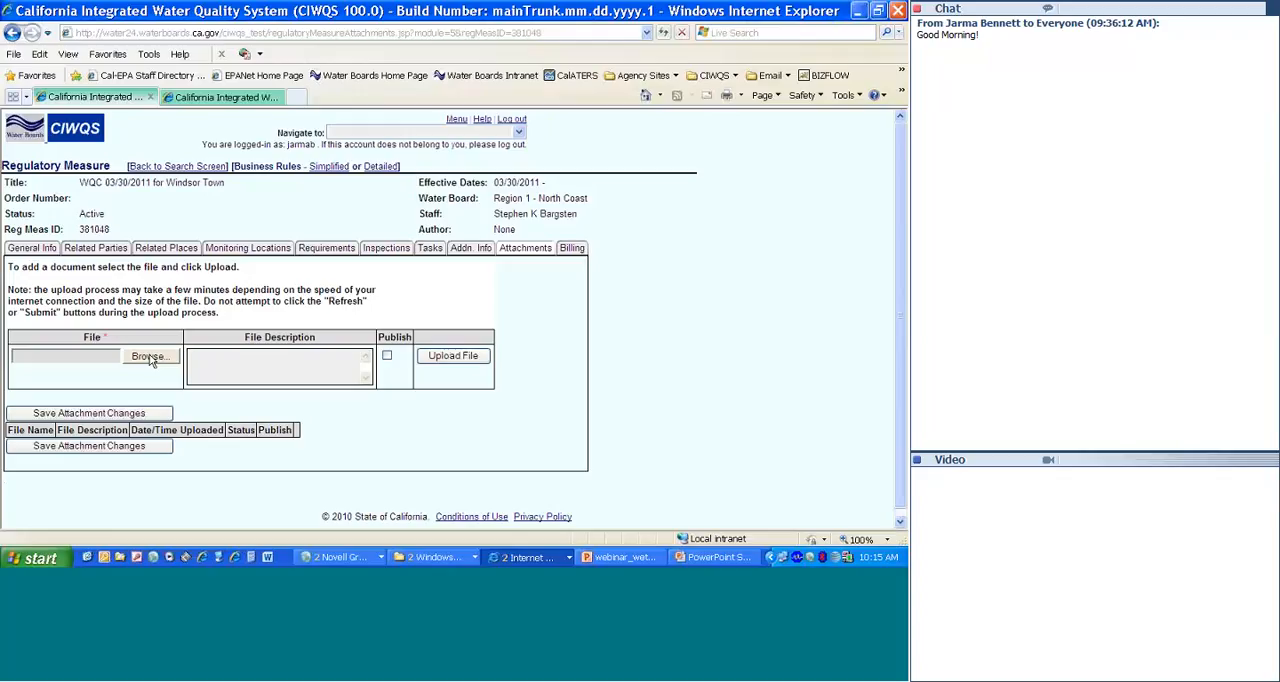
Step: Upload shilohcert.pdf from the ciwqsunit\Webinars\401certwebinar folder on the F: TRAVELDRIVE as an attachment
{"action": "left_click", "coordinate": [150, 357]}
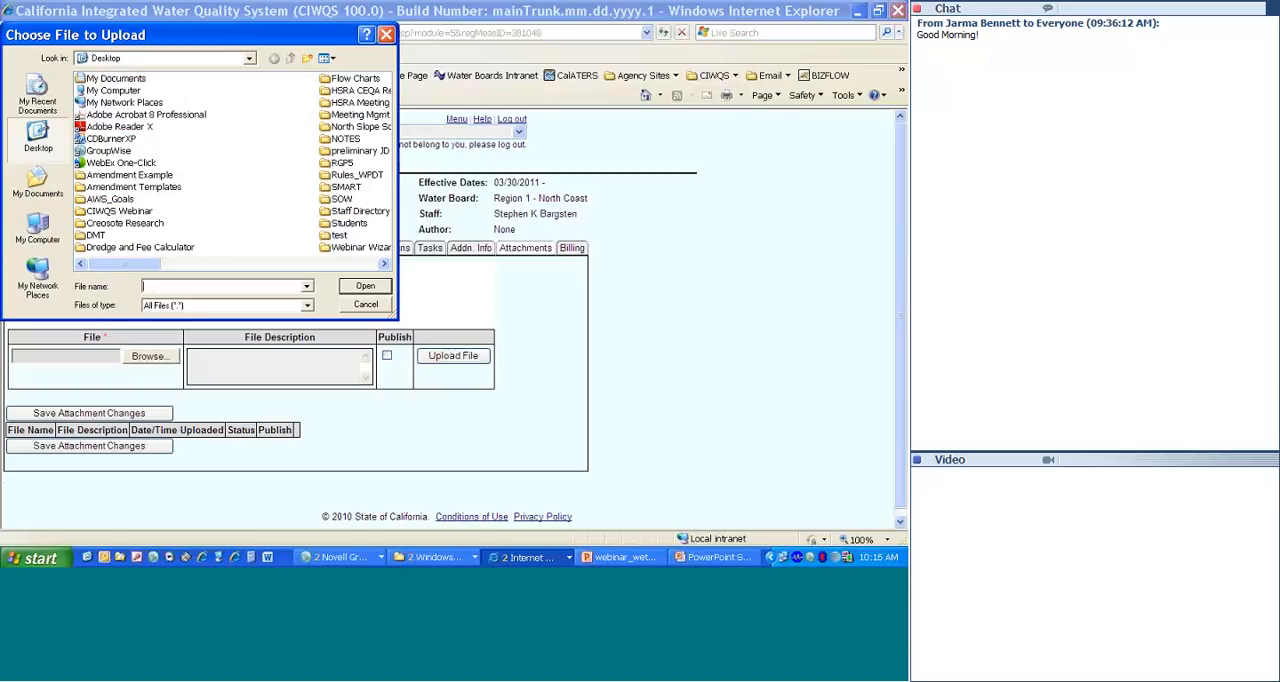
{"action": "left_click", "coordinate": [250, 61]}
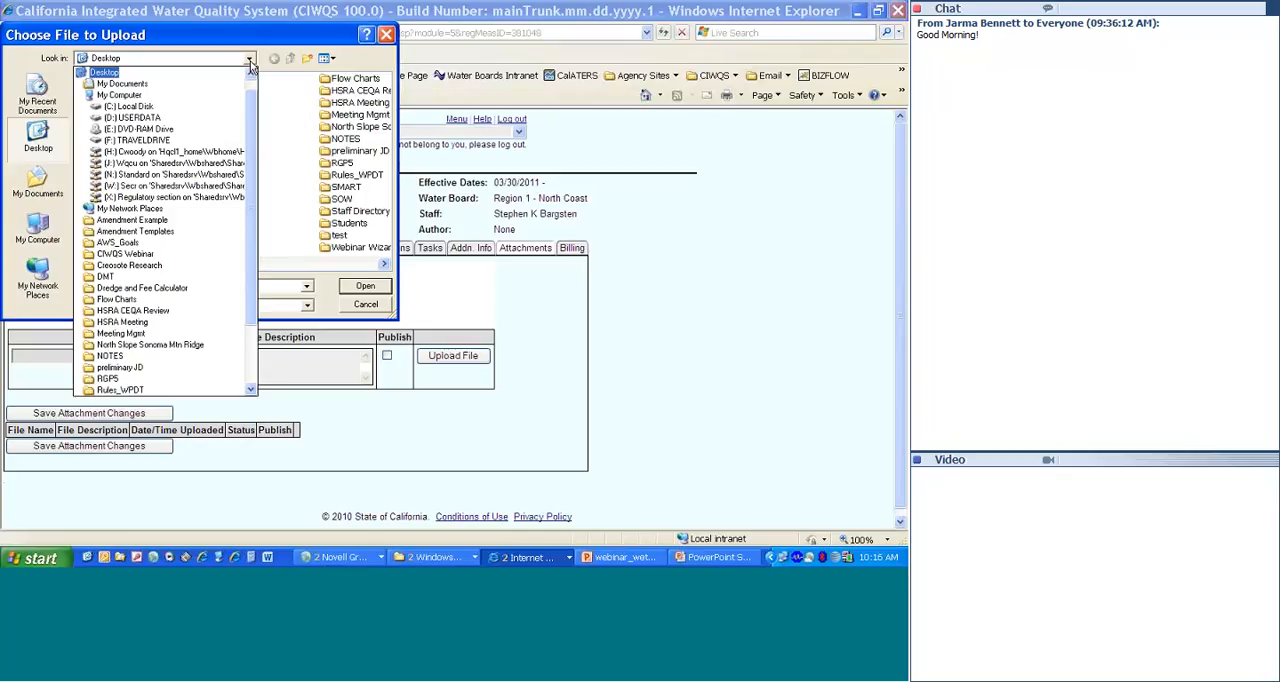
{"action": "left_click", "coordinate": [205, 142]}
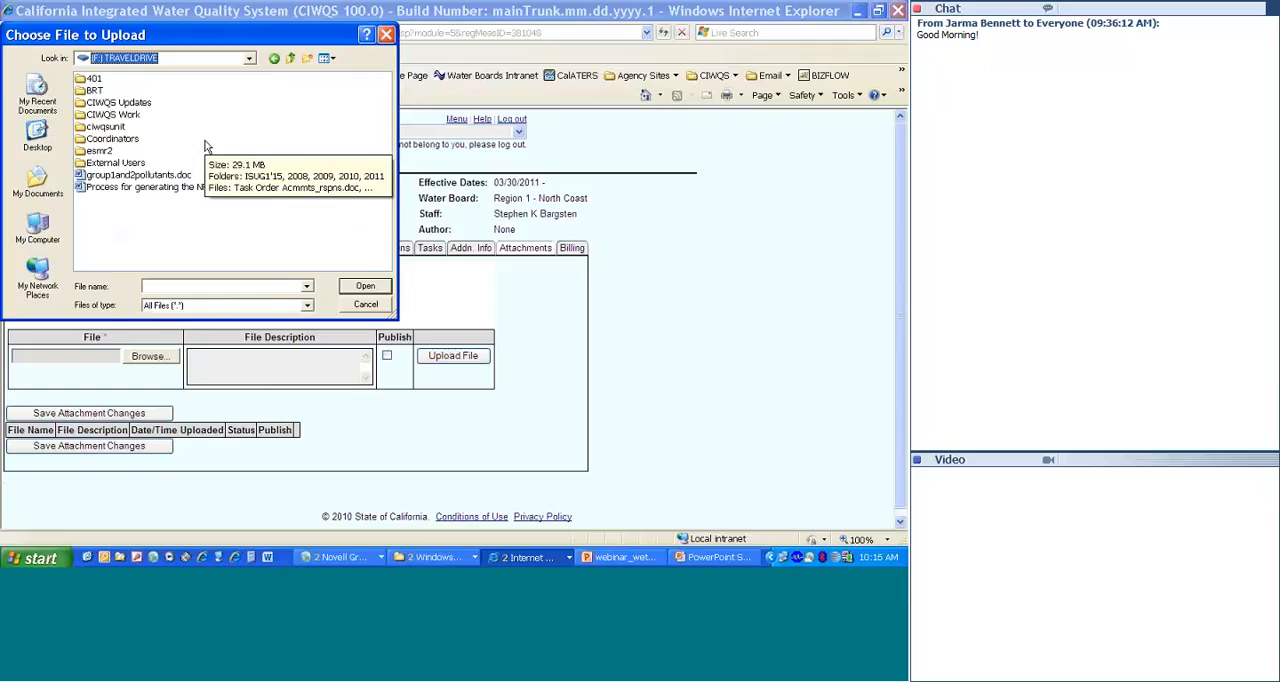
{"action": "double_click", "coordinate": [116, 128]}
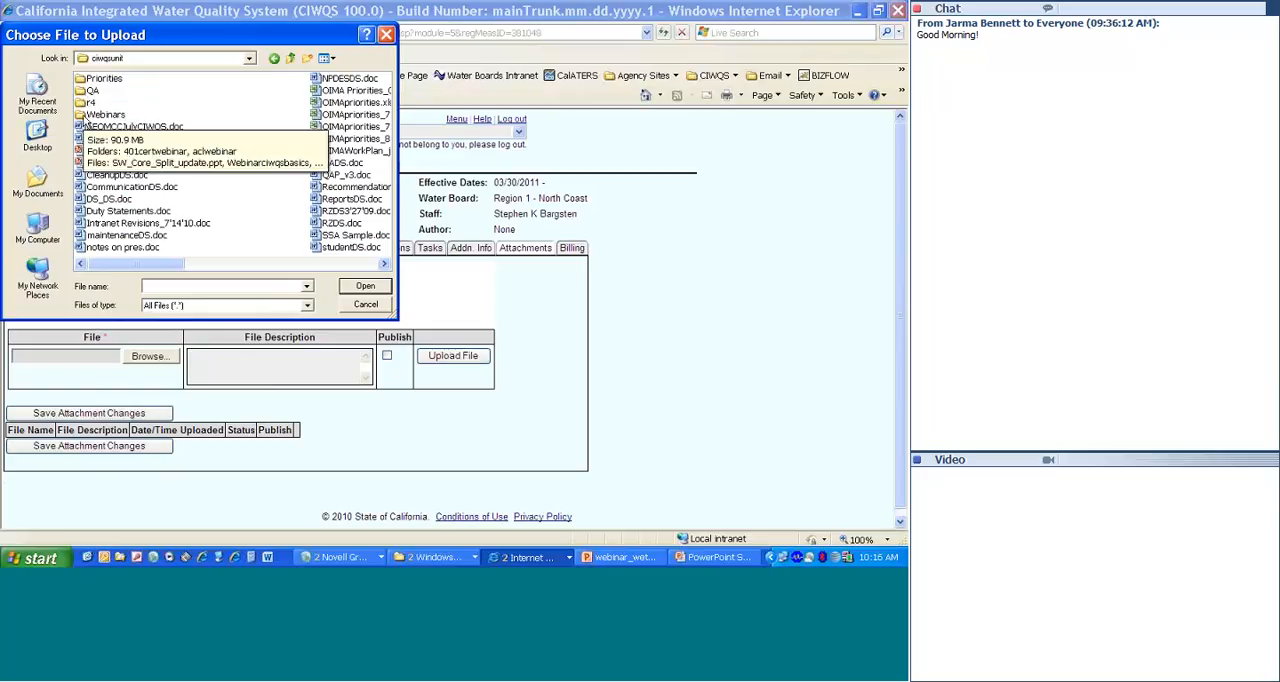
{"action": "double_click", "coordinate": [100, 115]}
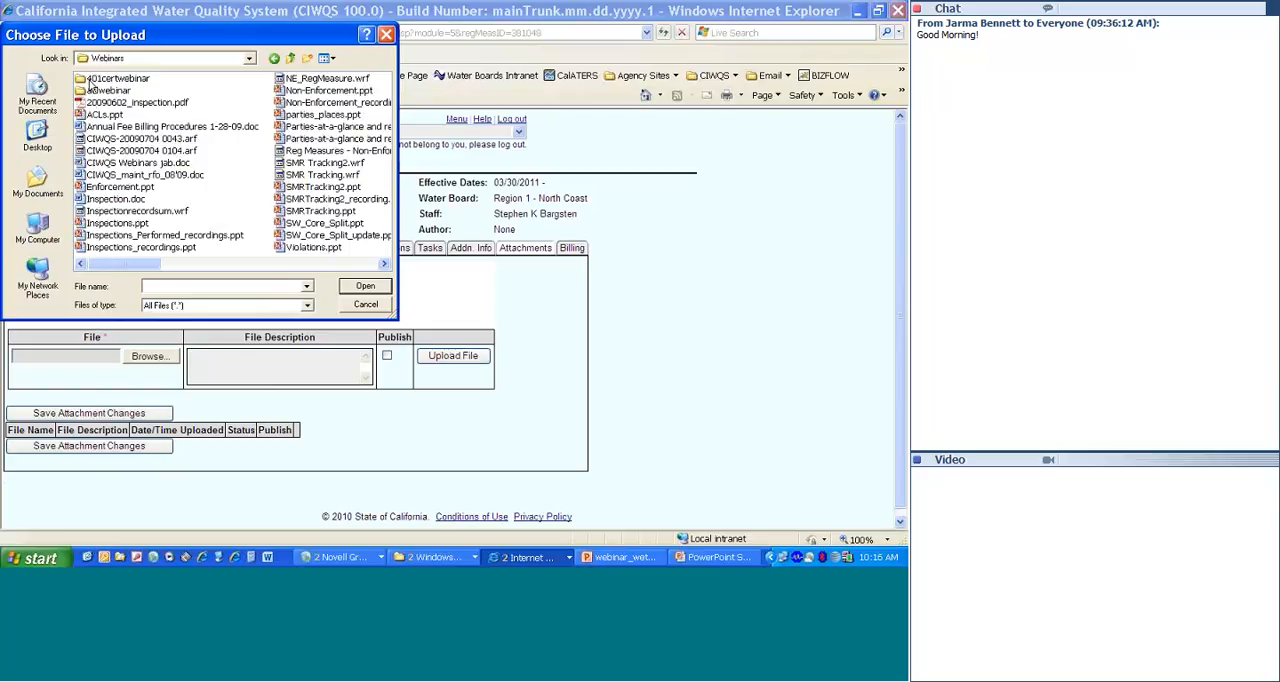
{"action": "double_click", "coordinate": [90, 80]}
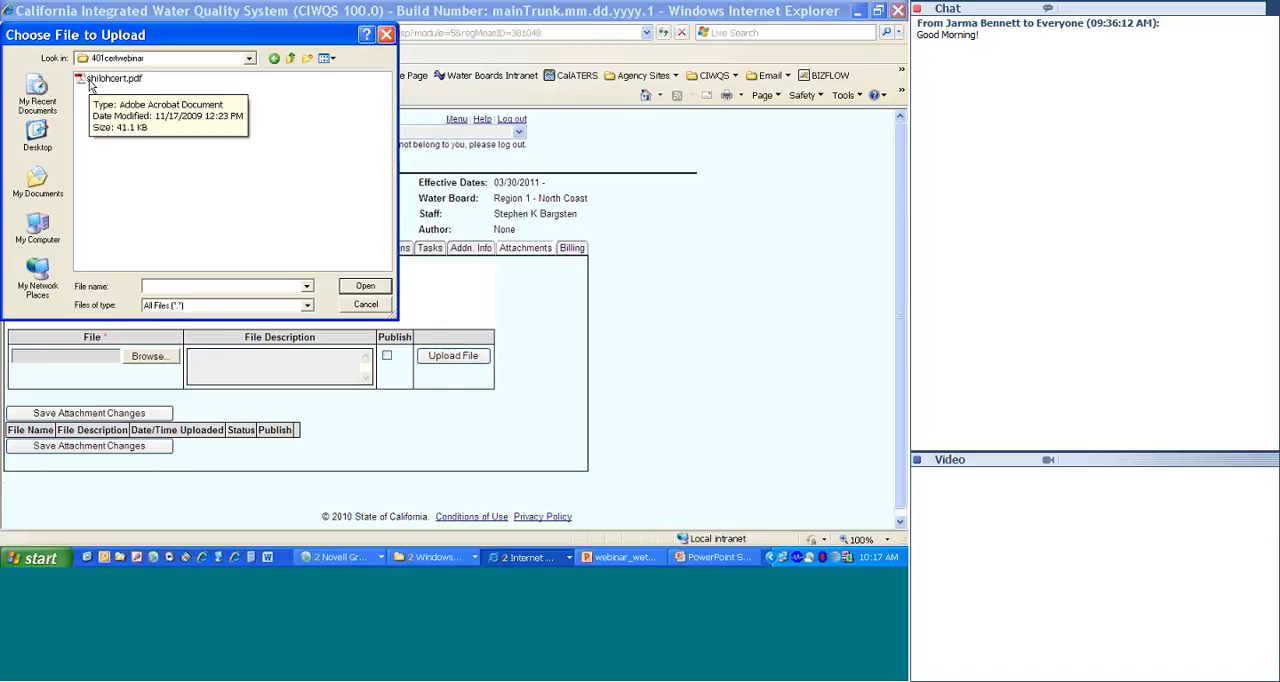
{"action": "left_click", "coordinate": [89, 86]}
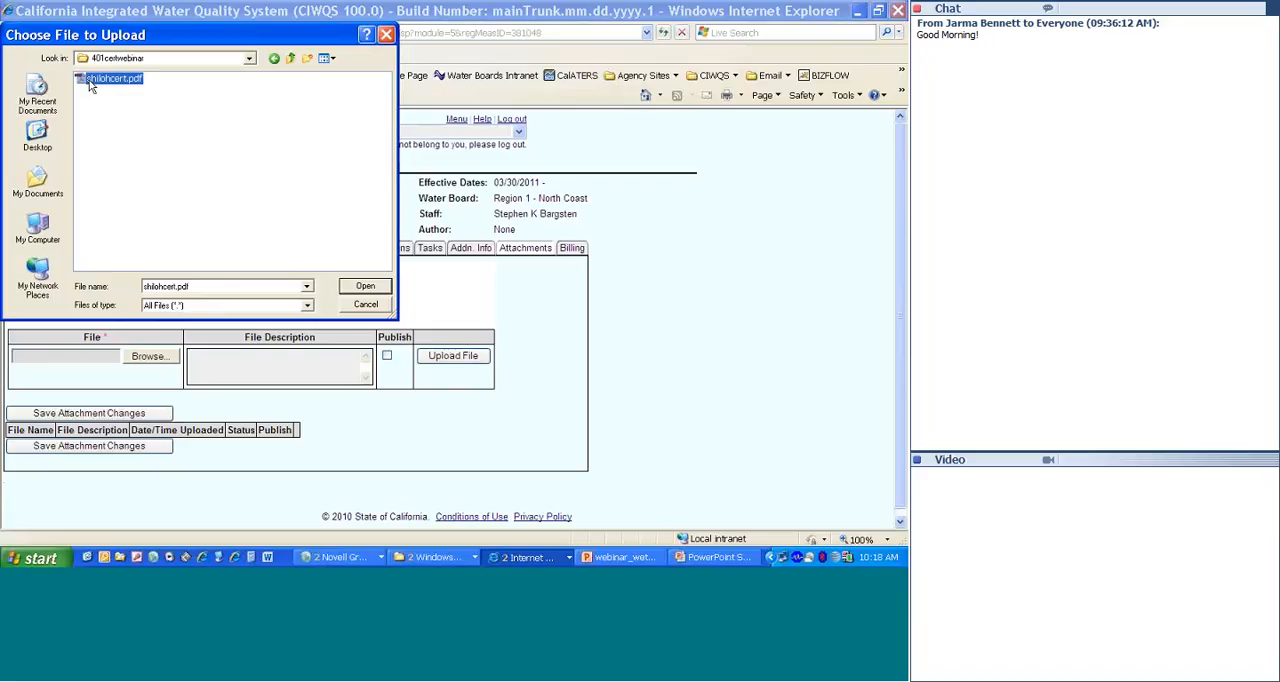
{"action": "double_click", "coordinate": [89, 80]}
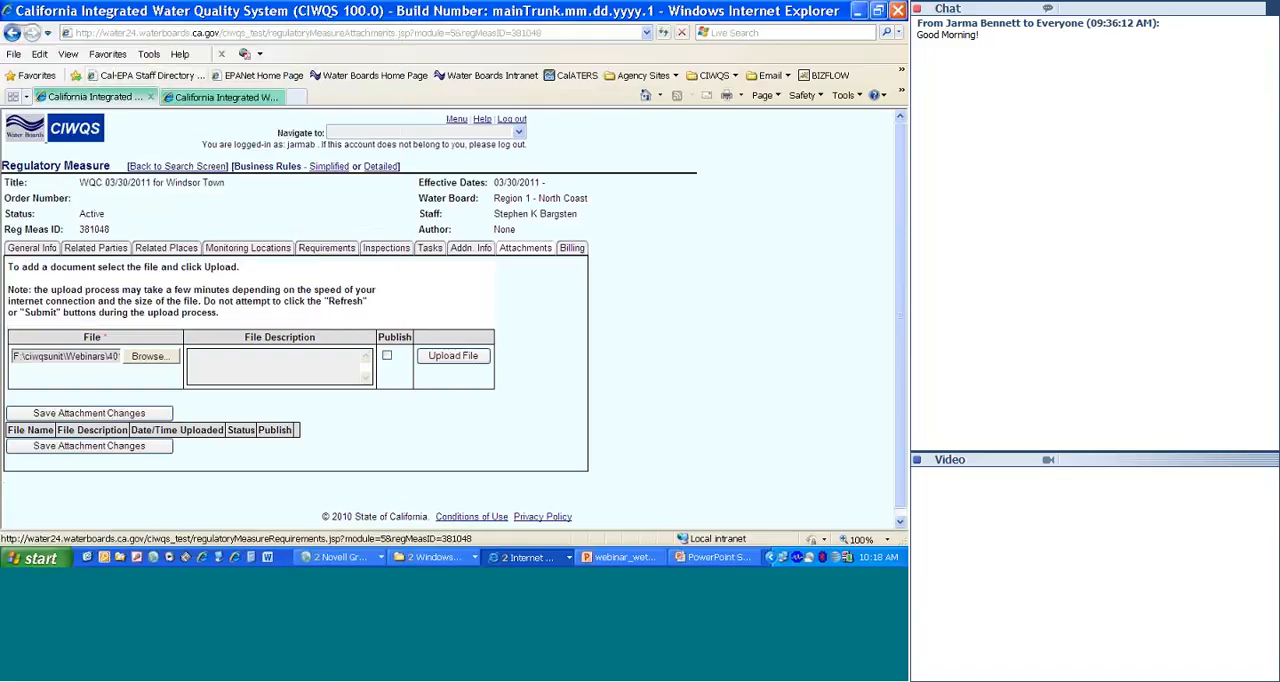
{"action": "left_click", "coordinate": [455, 360]}
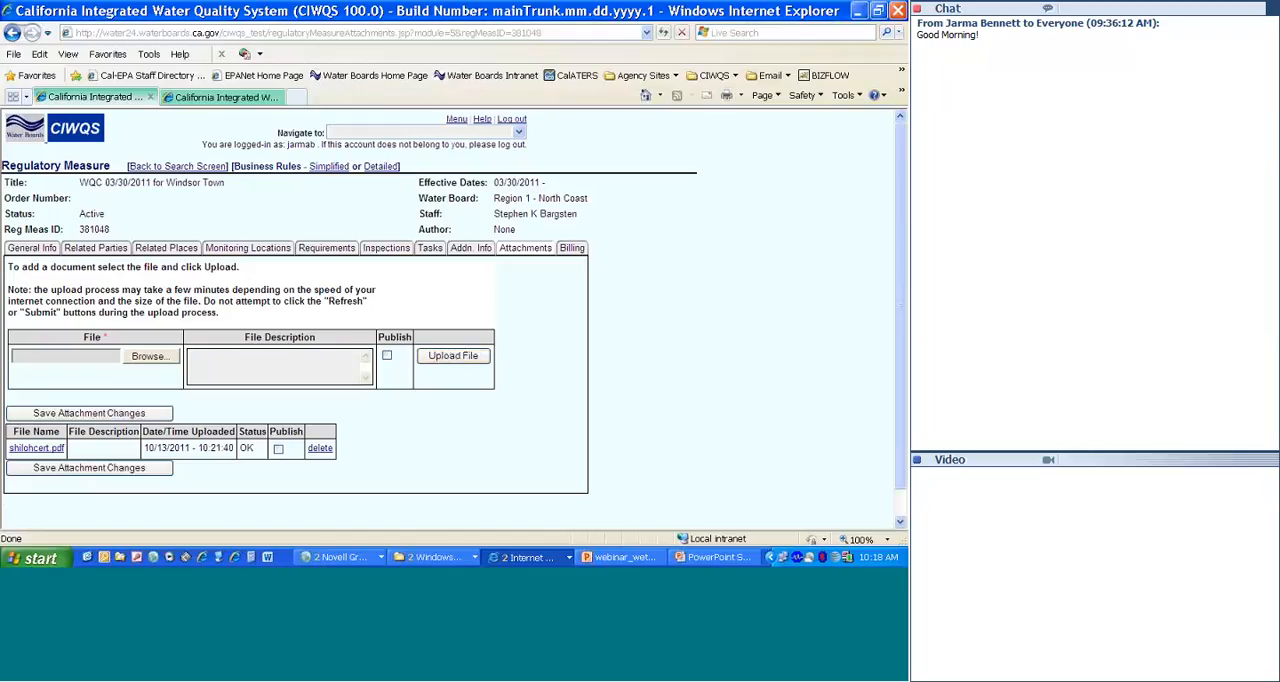
Step: Switch to the PowerPoint slide show and advance to the Additional Data Entry slide
{"action": "left_click", "coordinate": [700, 562]}
{"action": "key", "text": "Right"}
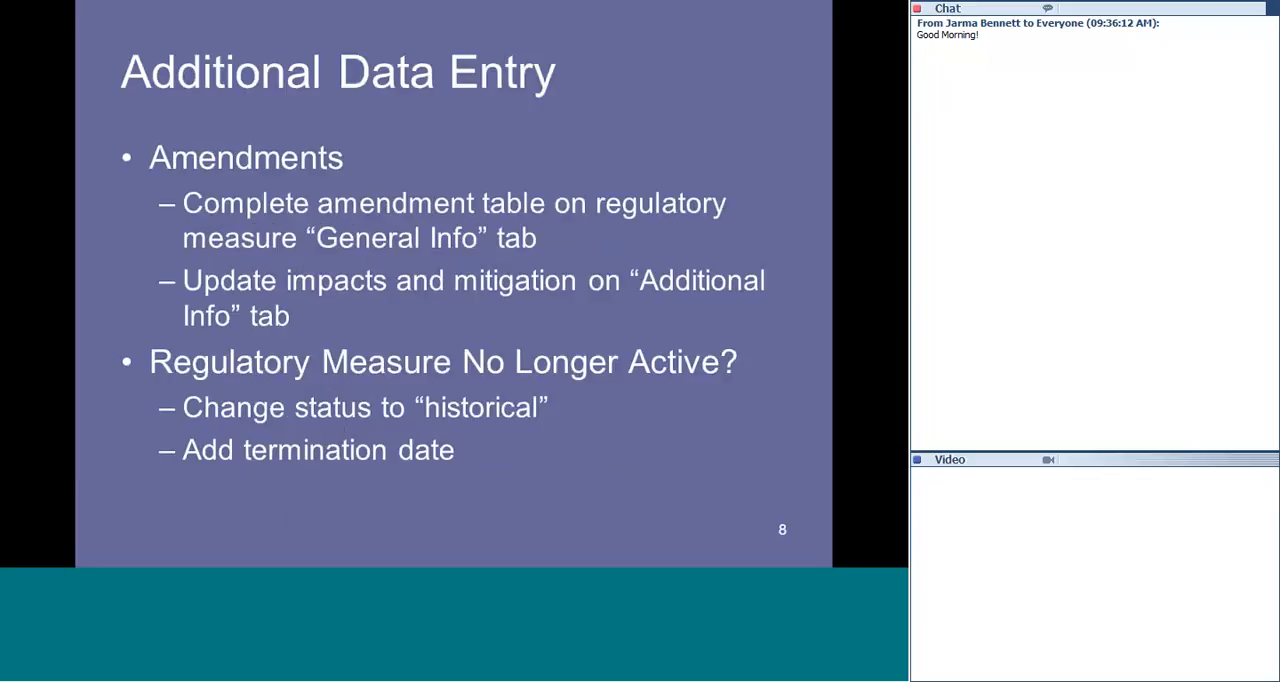
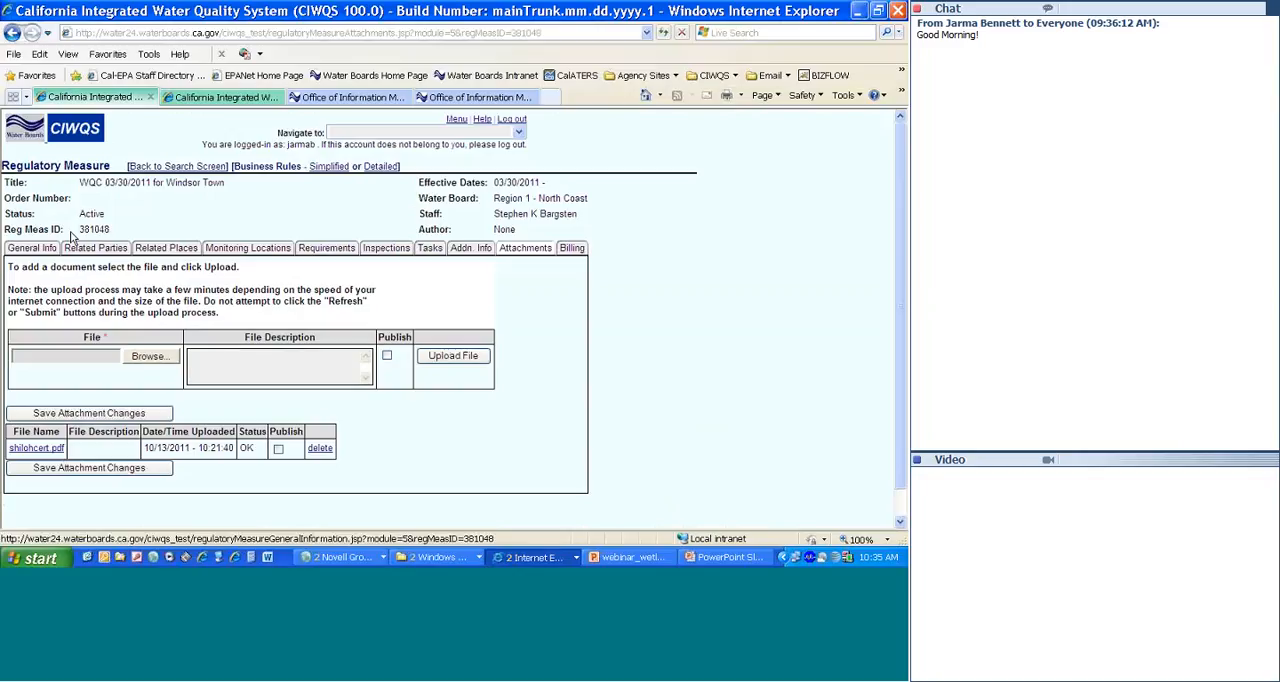
Step: Review the regulatory measure's available status options and the status choices for its ROWD/NOI Processing Outcome task, leaving both unchanged
{"action": "left_click", "coordinate": [49, 252]}
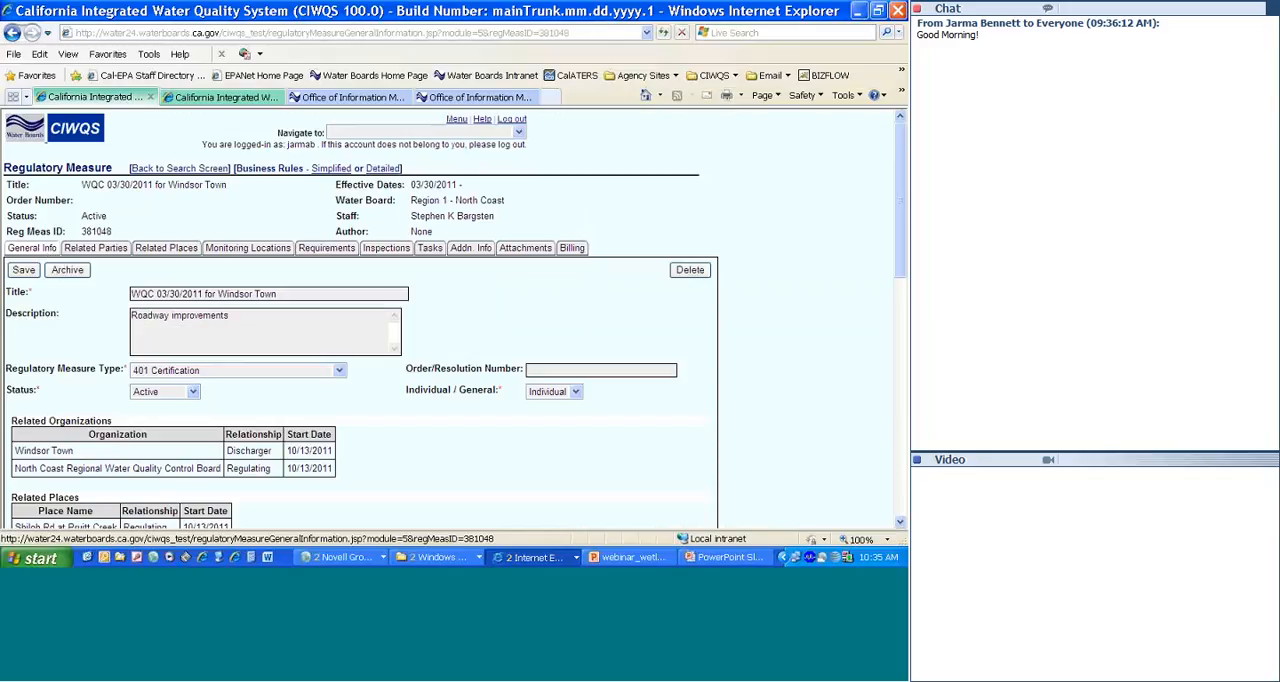
{"action": "left_click", "coordinate": [194, 392]}
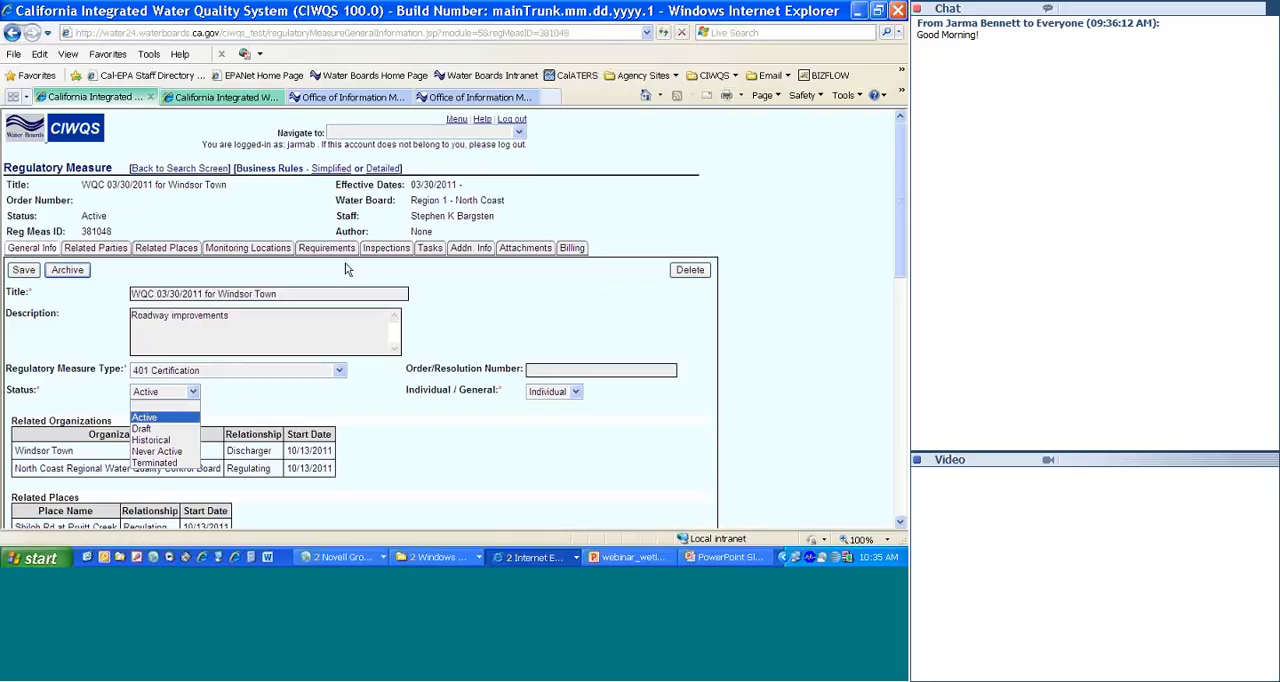
{"action": "left_click", "coordinate": [429, 248]}
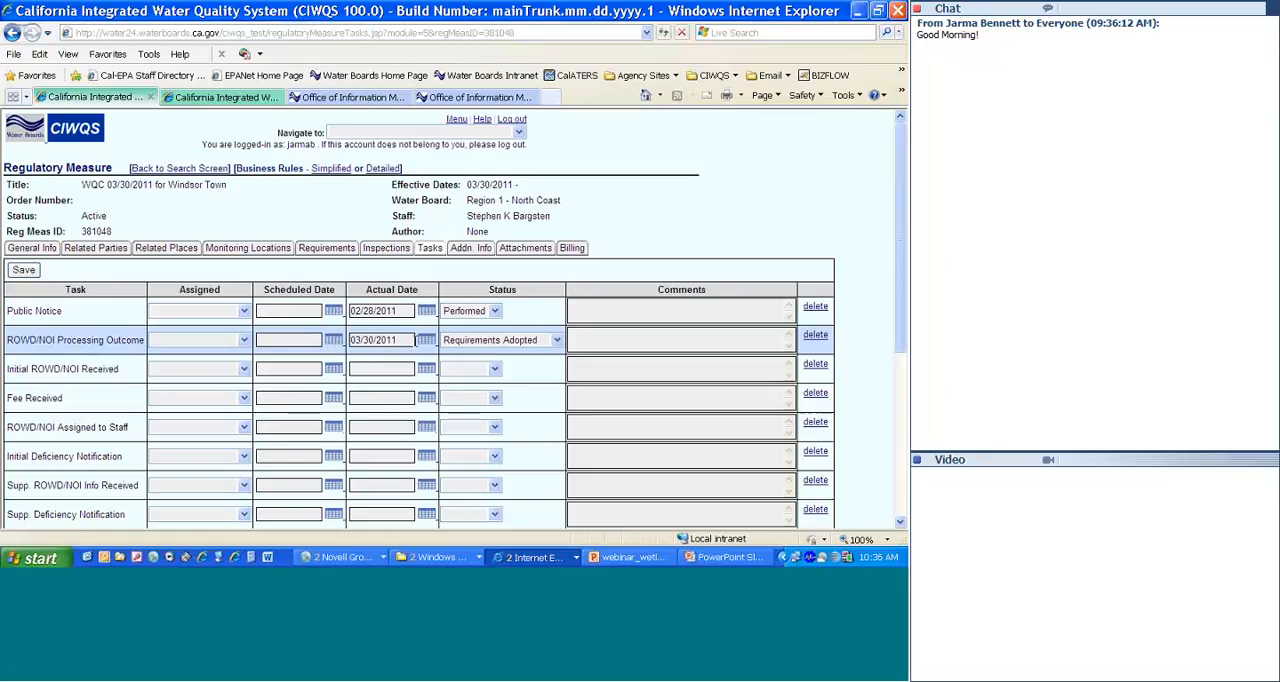
{"action": "left_click", "coordinate": [556, 341]}
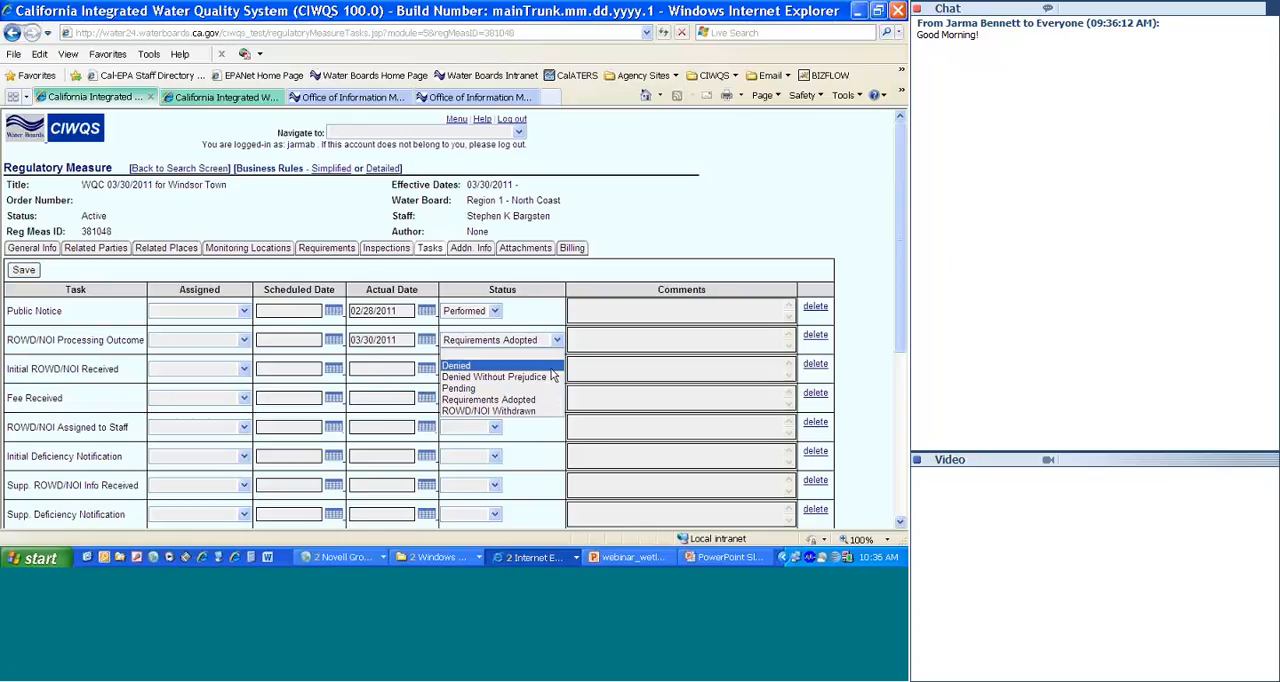
{"action": "left_click", "coordinate": [548, 430]}
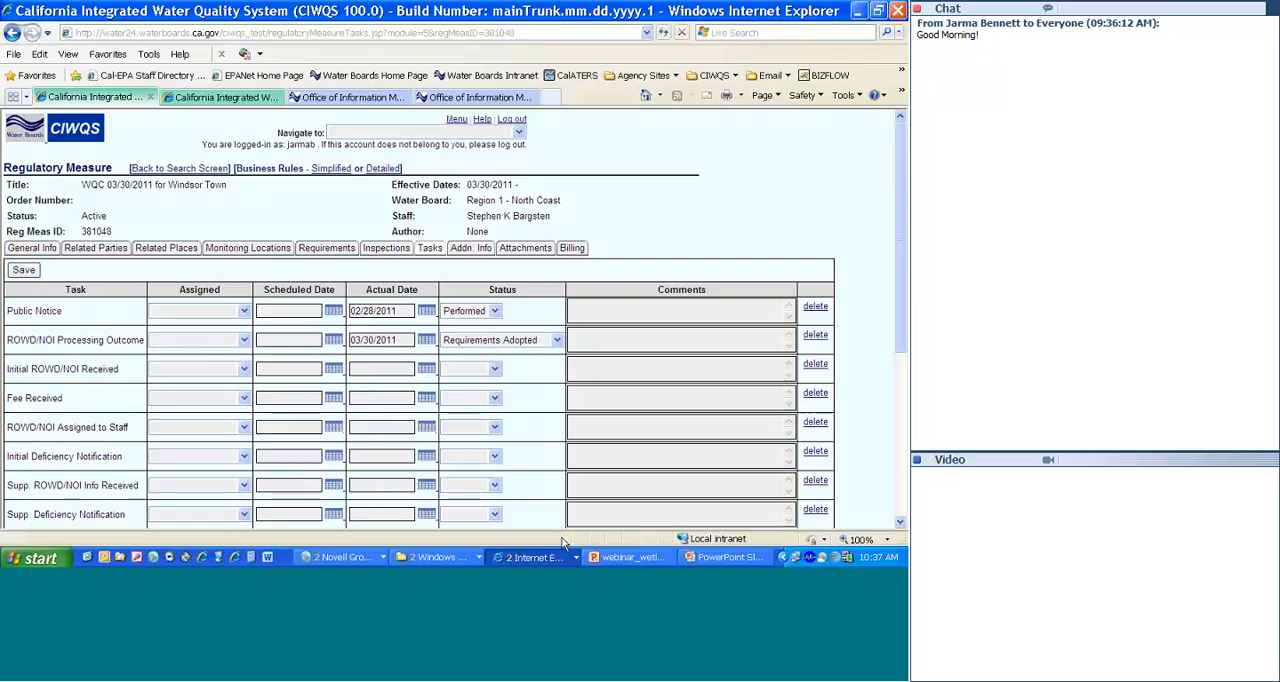
Step: Close the Internet Explorer window together with all its open tabs
{"action": "left_click", "coordinate": [898, 12]}
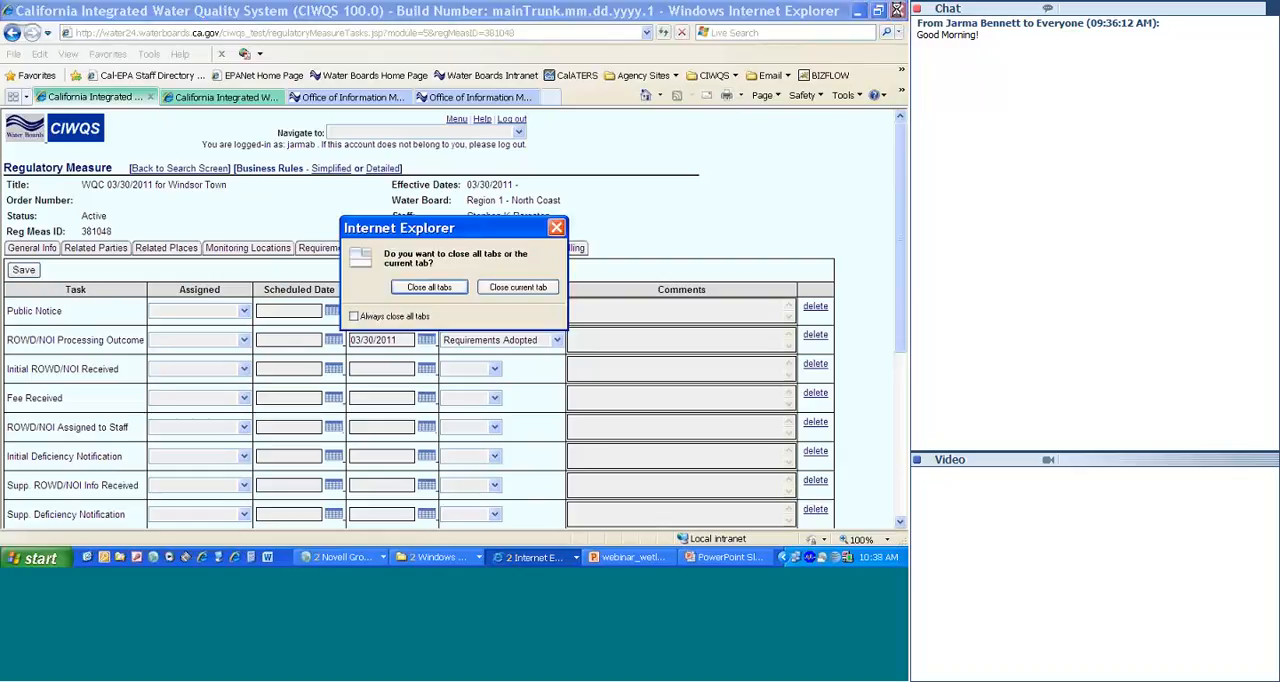
{"action": "left_click", "coordinate": [428, 288]}
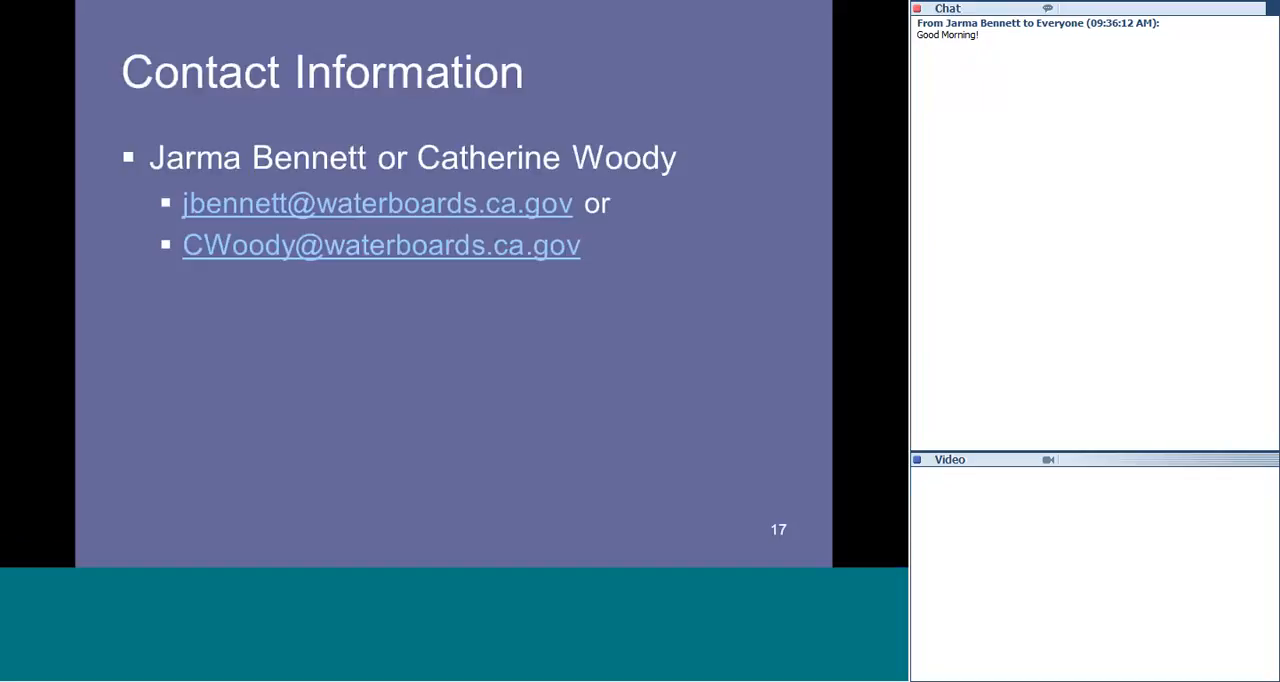